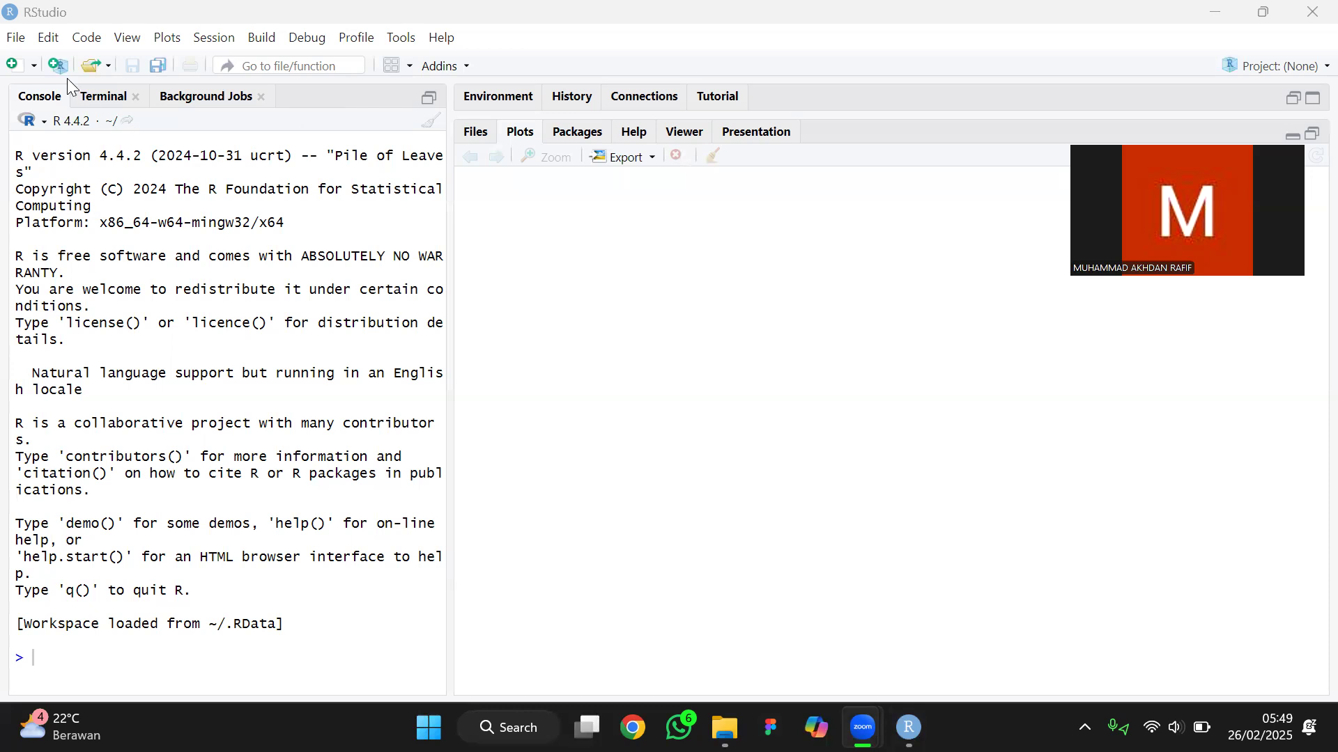
# Start importing a dataset from an Excel file.
pyautogui.click(17, 39)
pyautogui.click(17, 38)
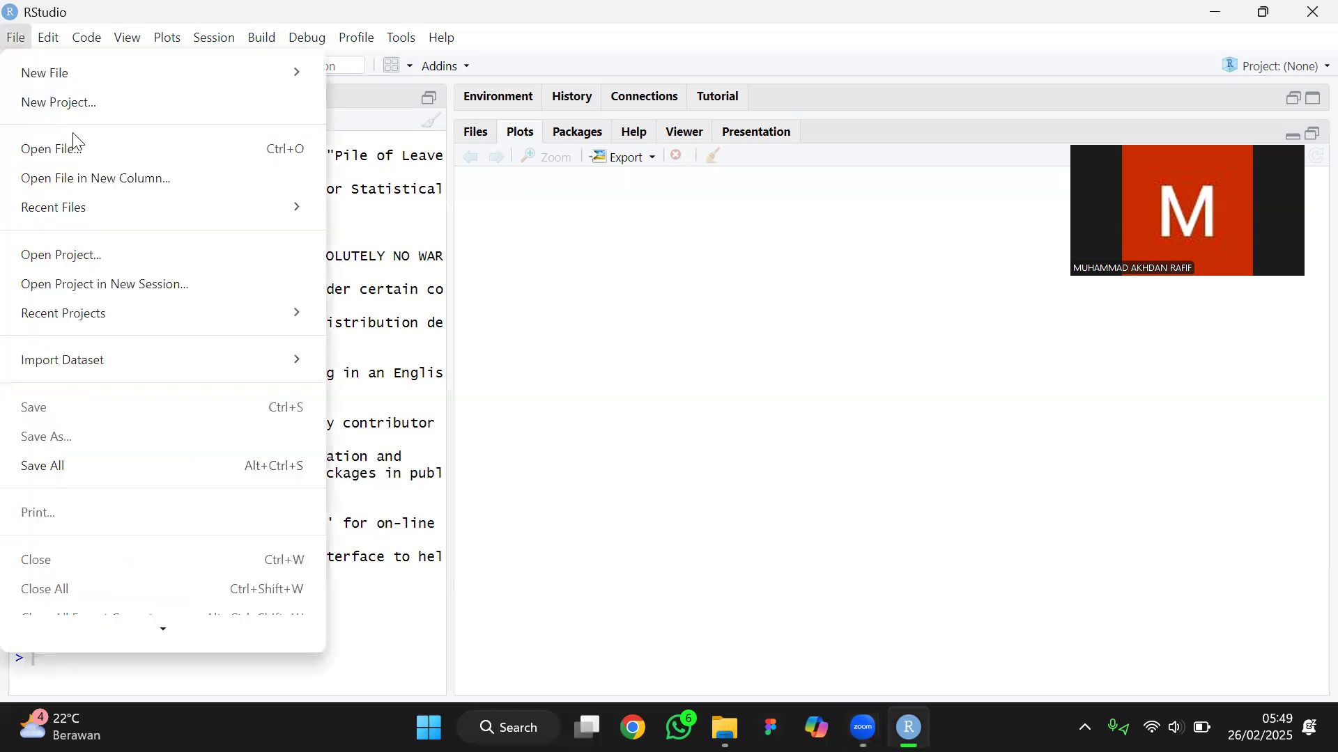
pyautogui.moveTo(104, 209)
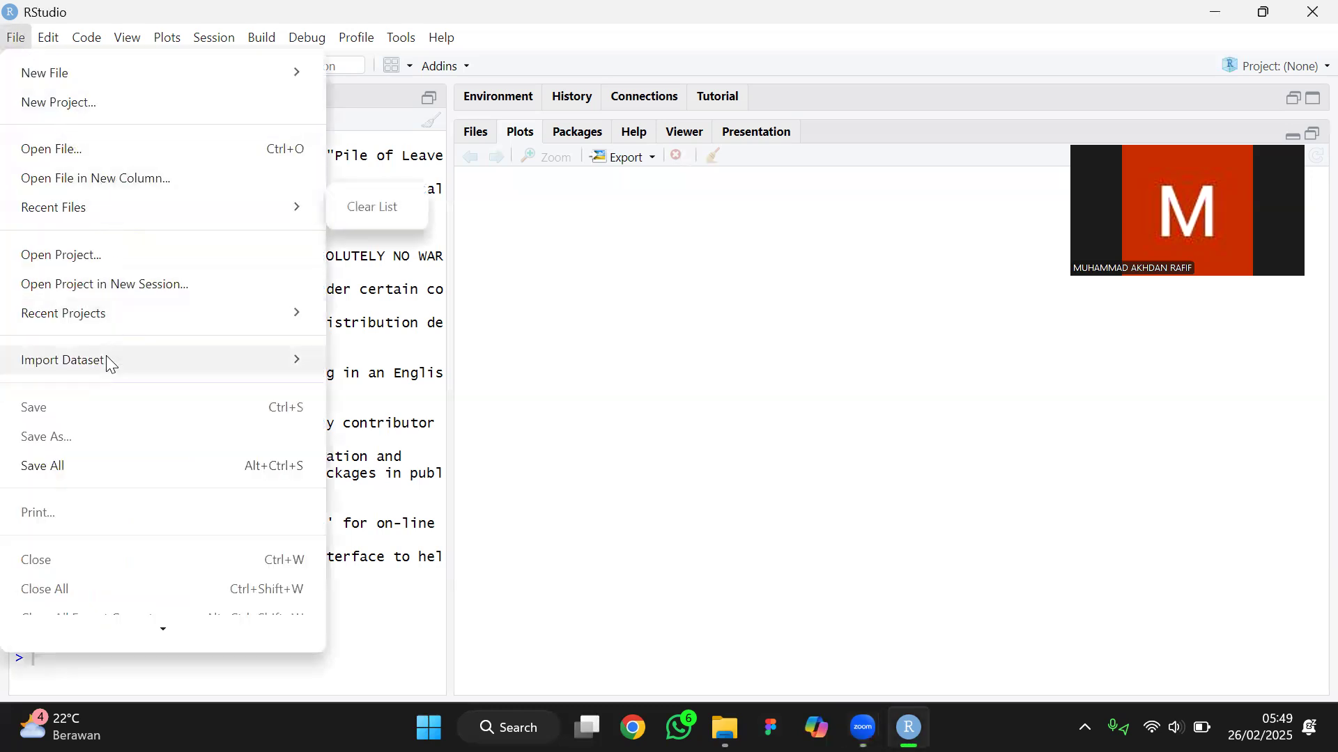
pyautogui.moveTo(106, 359)
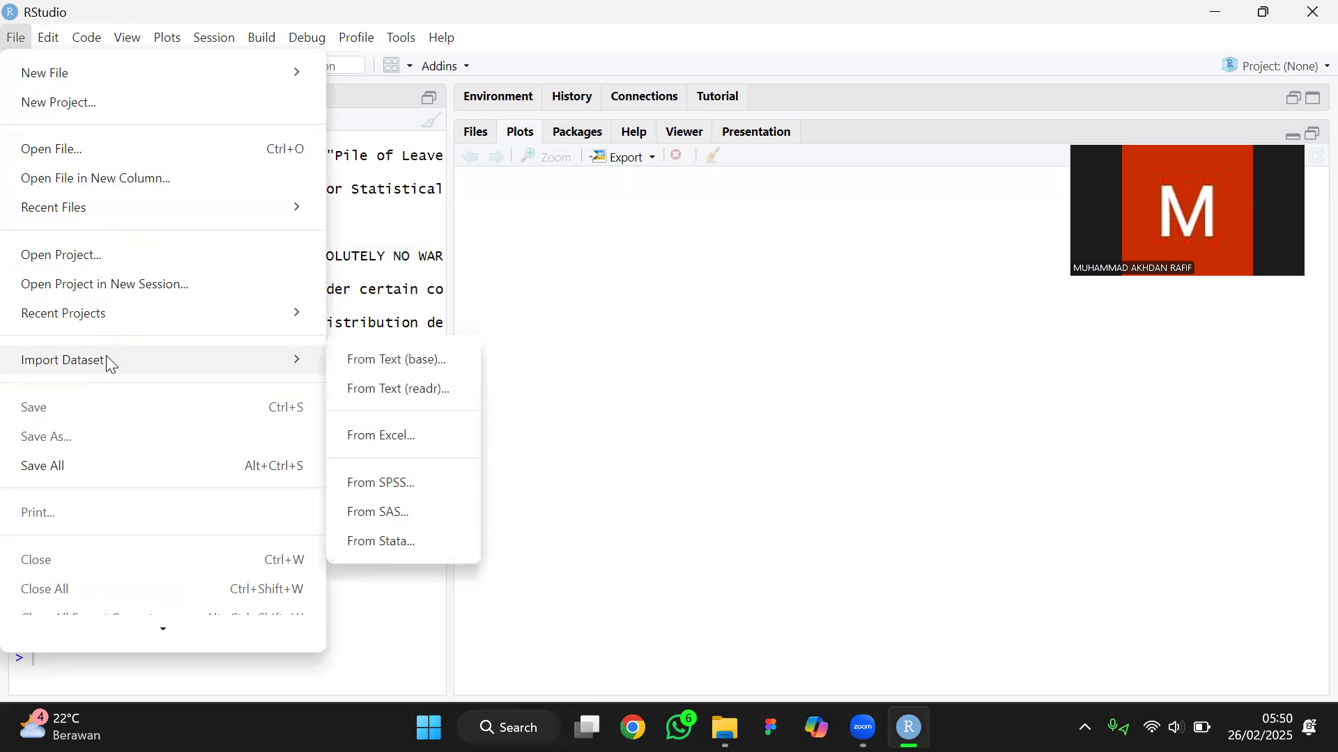
pyautogui.click(384, 437)
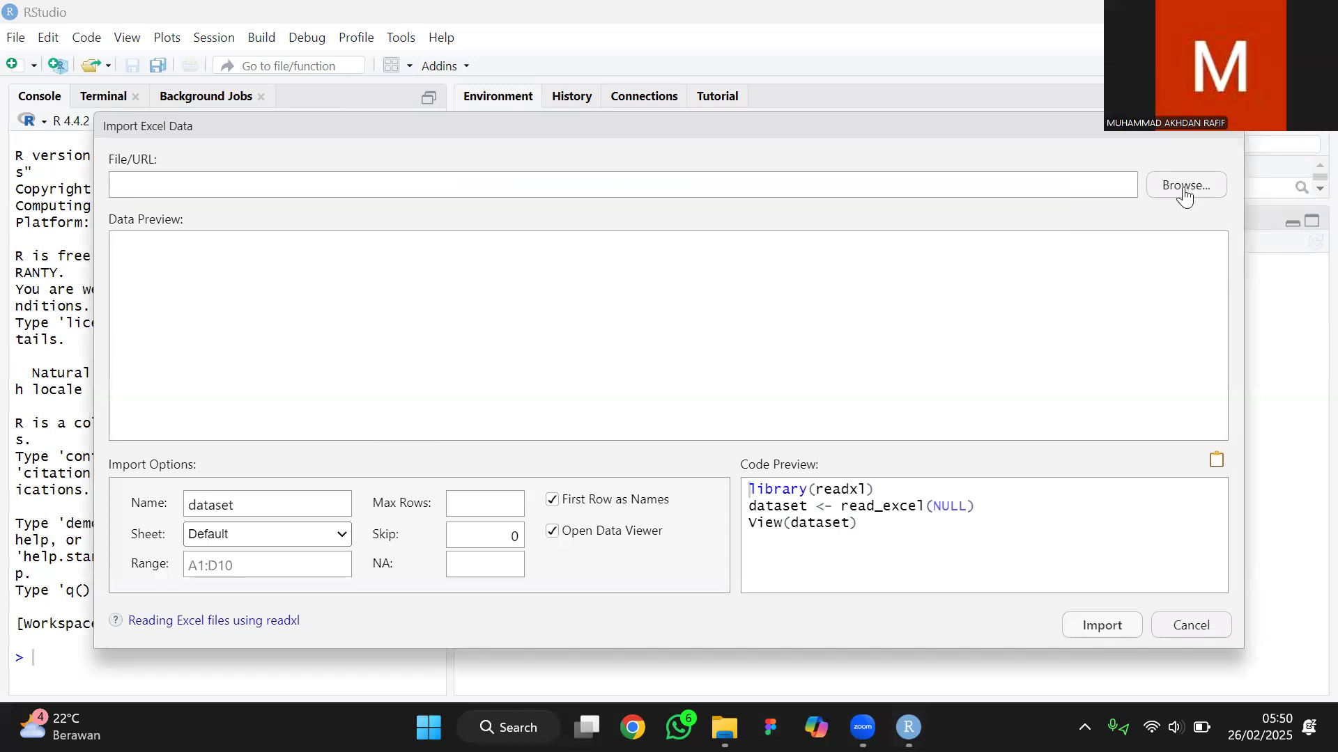
# Choose sarima2 from the SEMESTER 6 folder, review its data preview and import it with the default options.
pyautogui.click(1184, 189)
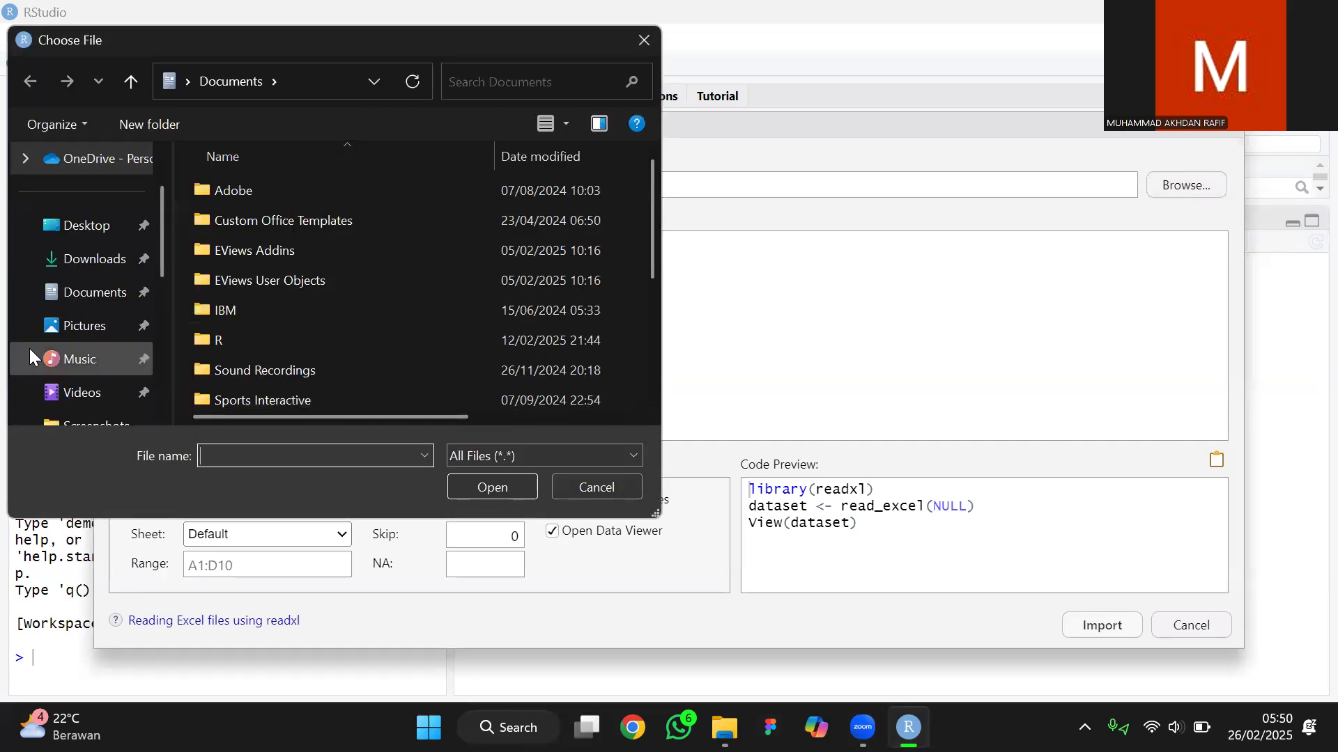
pyautogui.scroll(-3, 29, 347)
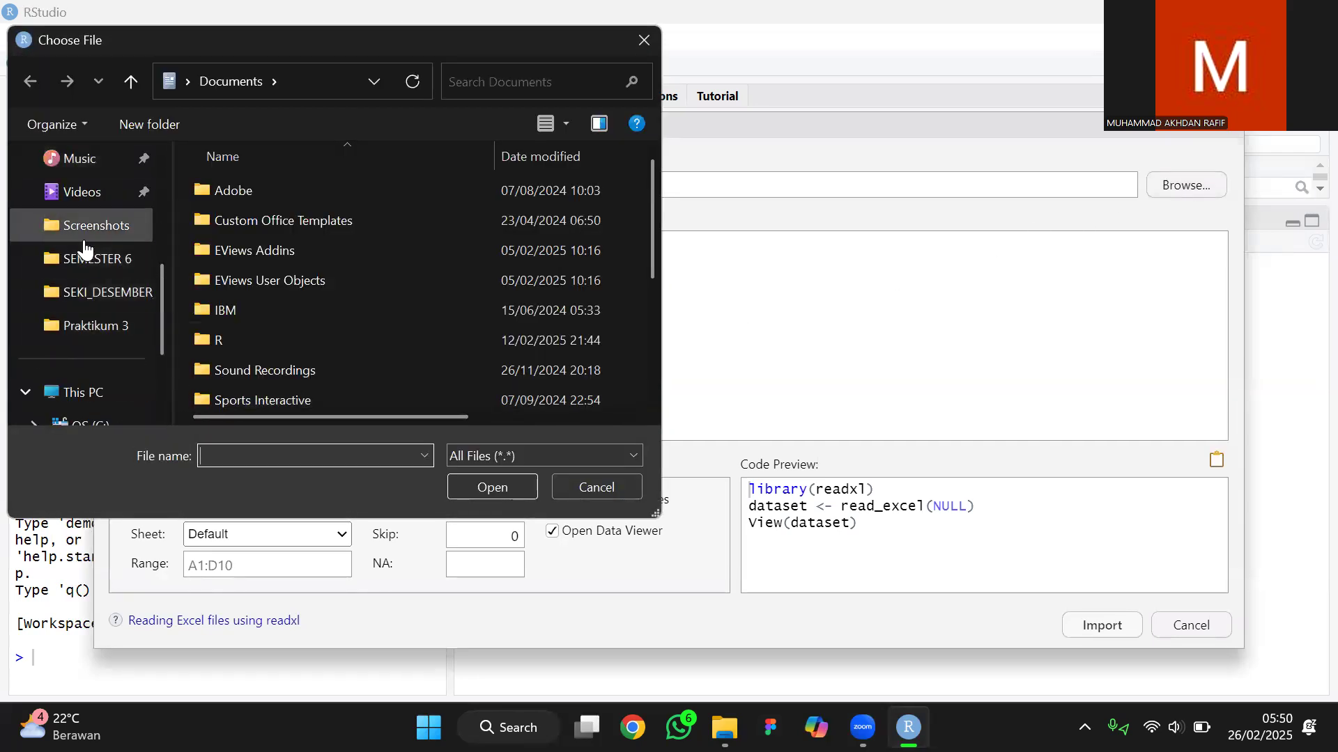
pyautogui.scroll(3, 60, 227)
pyautogui.click(76, 334)
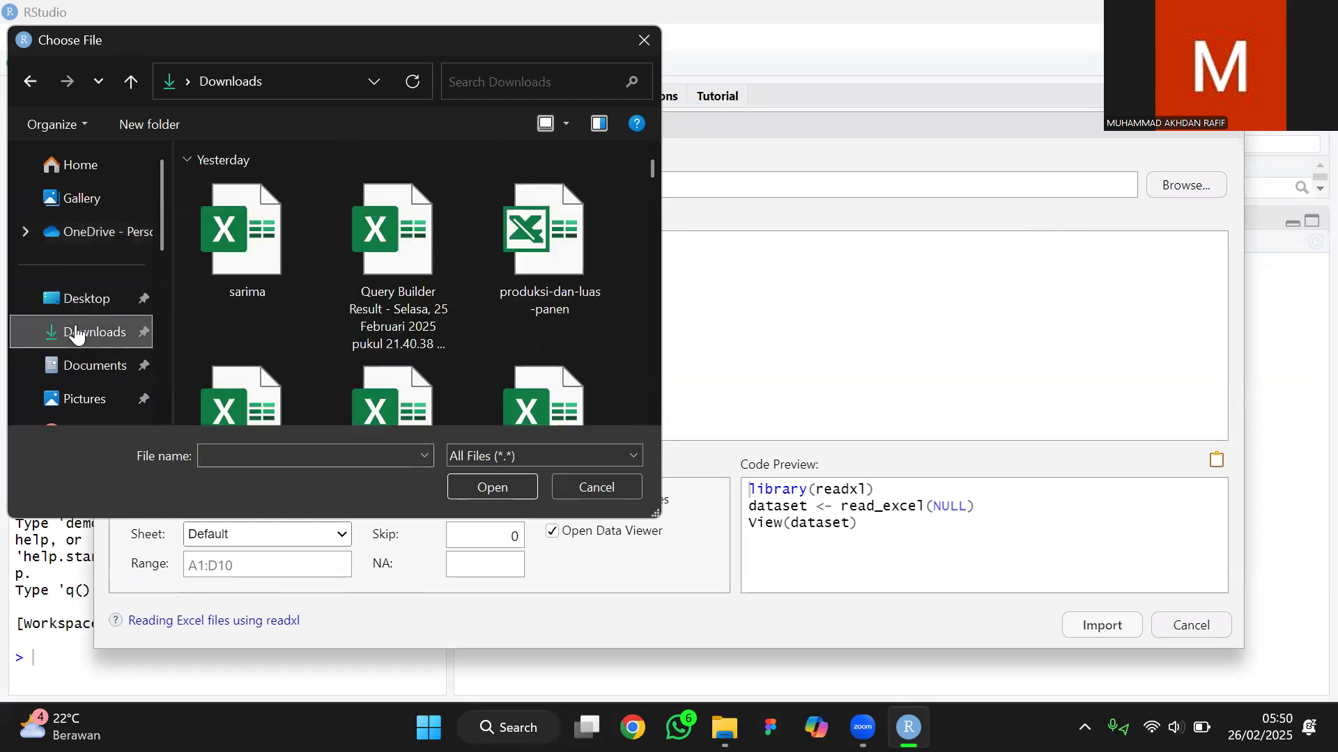
pyautogui.scroll(-3, 77, 333)
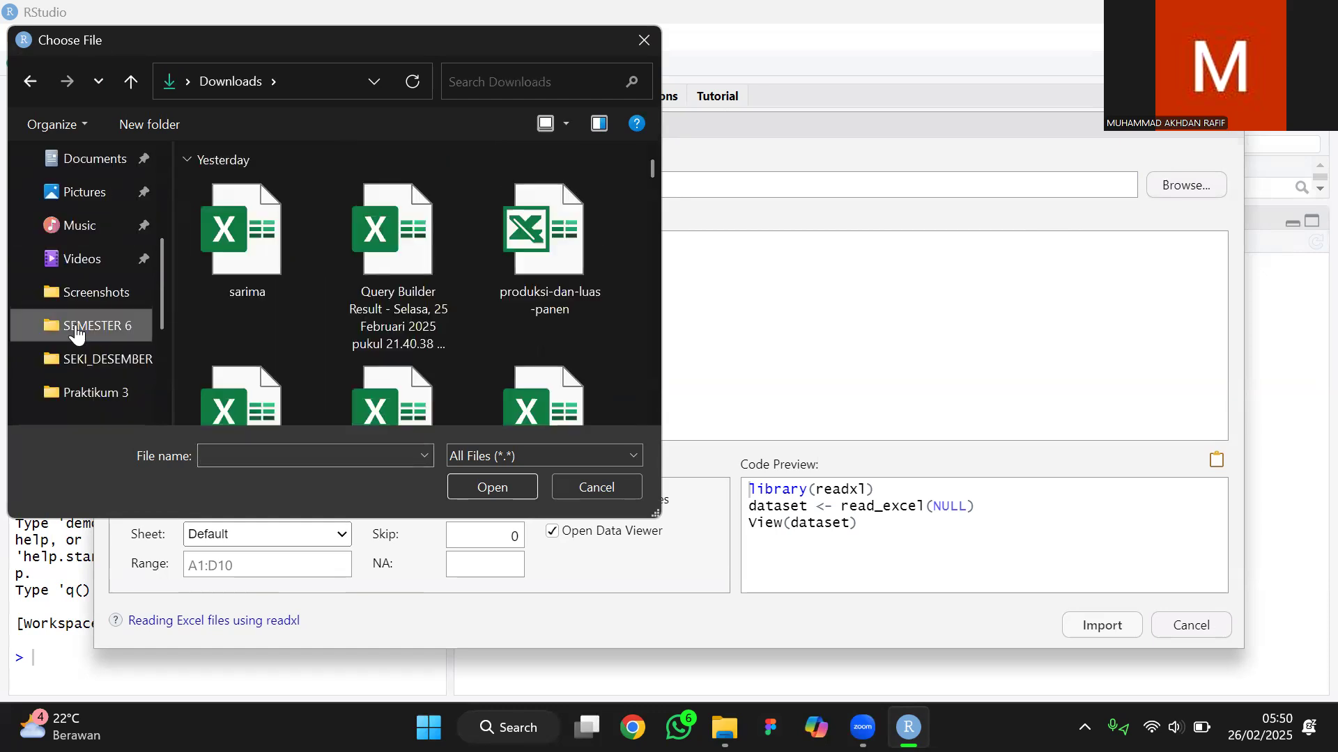
pyautogui.click(80, 328)
pyautogui.click(319, 187)
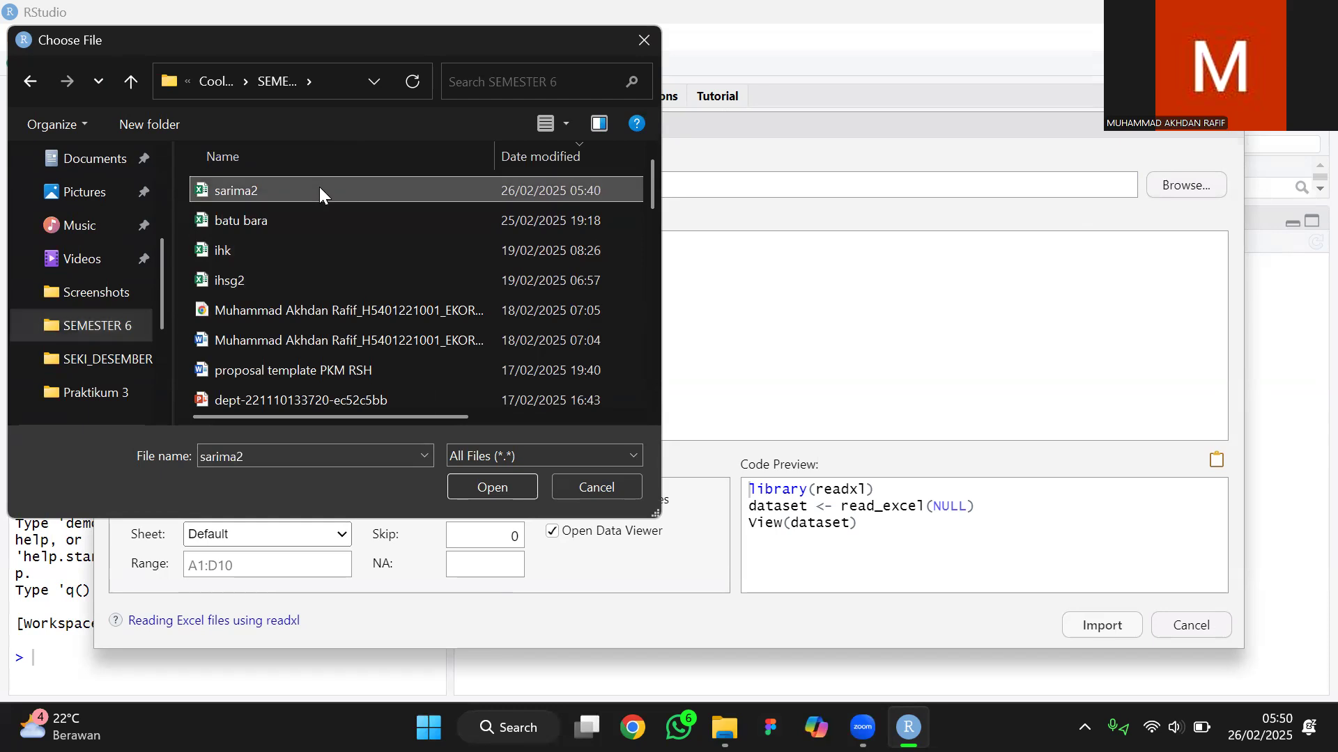
pyautogui.click(496, 491)
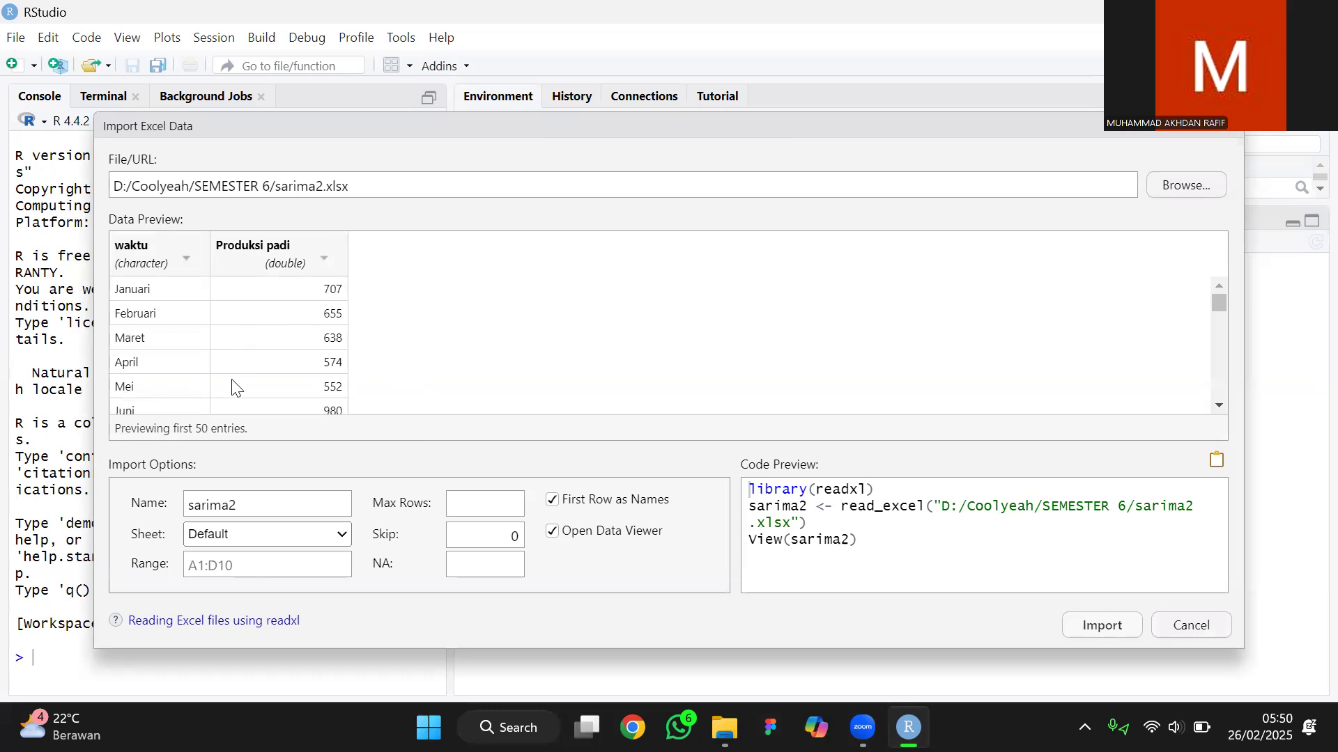
pyautogui.scroll(-5, 211, 356)
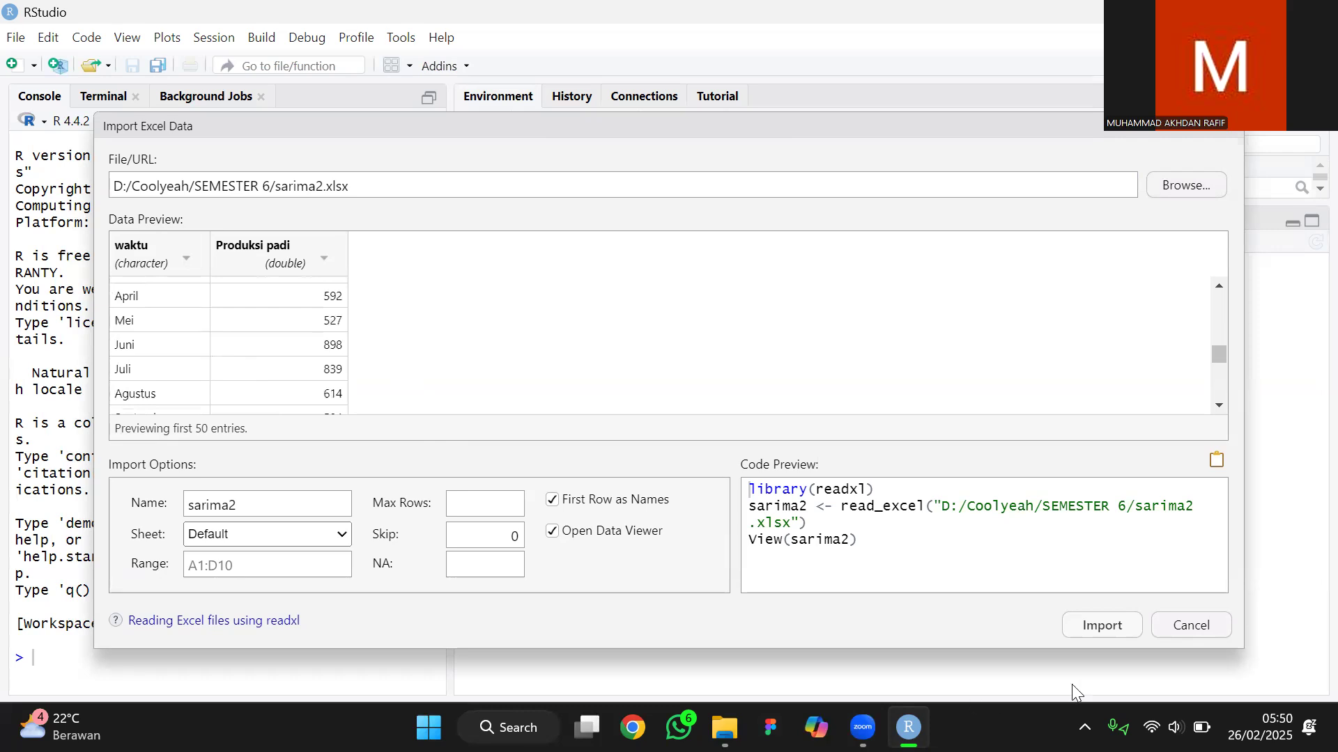
pyautogui.click(1100, 630)
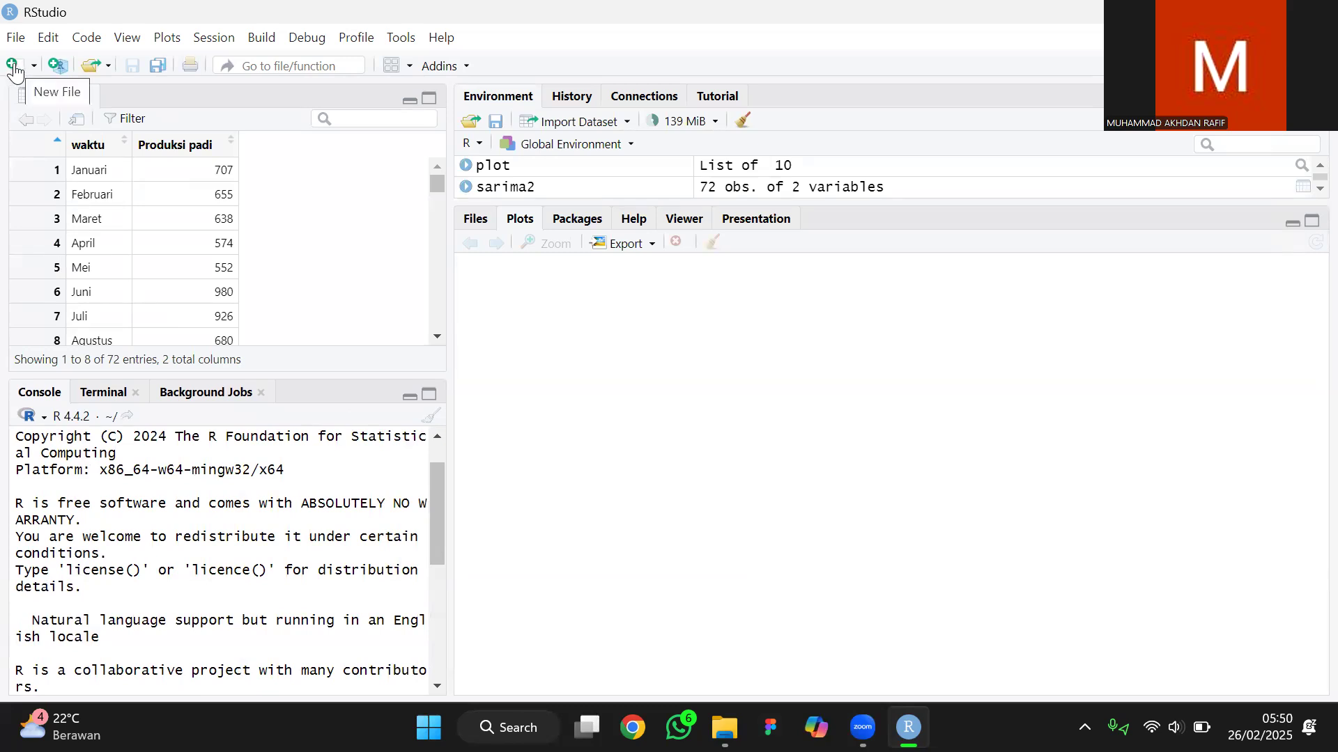
# Create a new R script and check the columns of the imported sarima2 table.
pyautogui.click(16, 70)
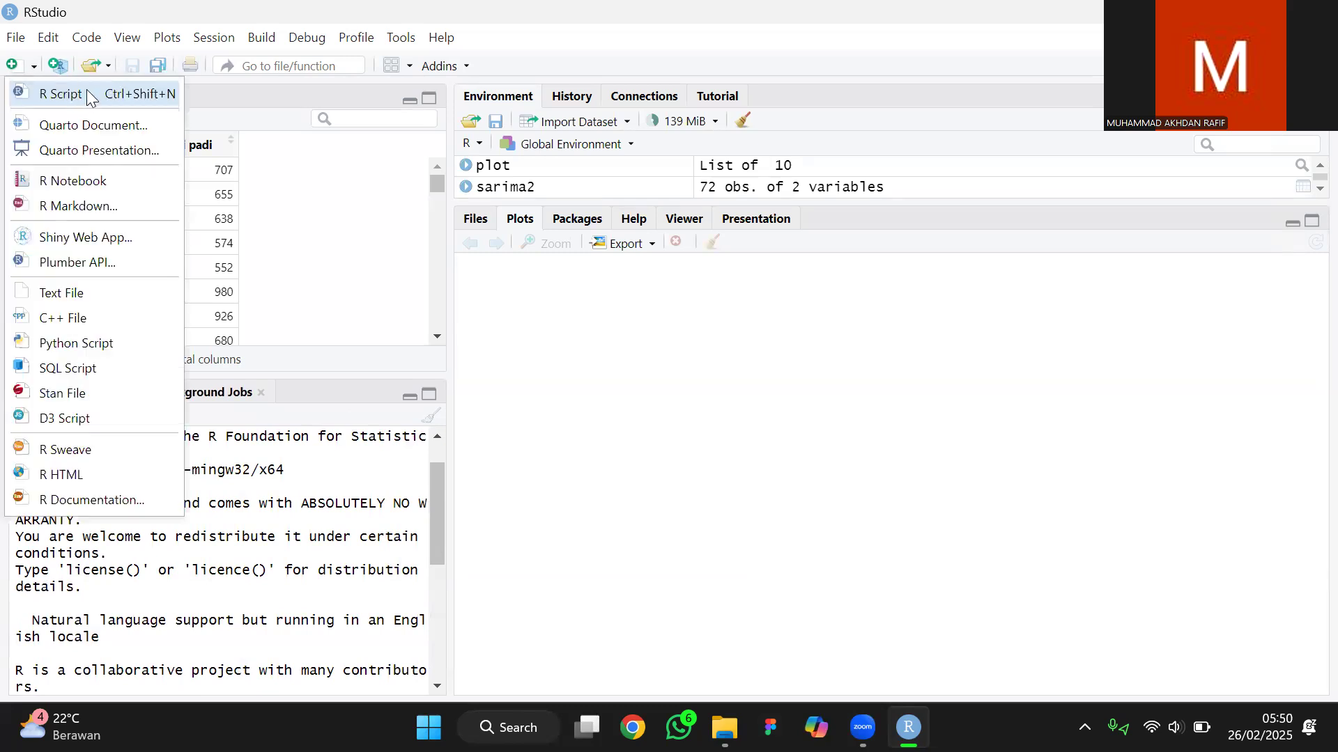
pyautogui.click(104, 87)
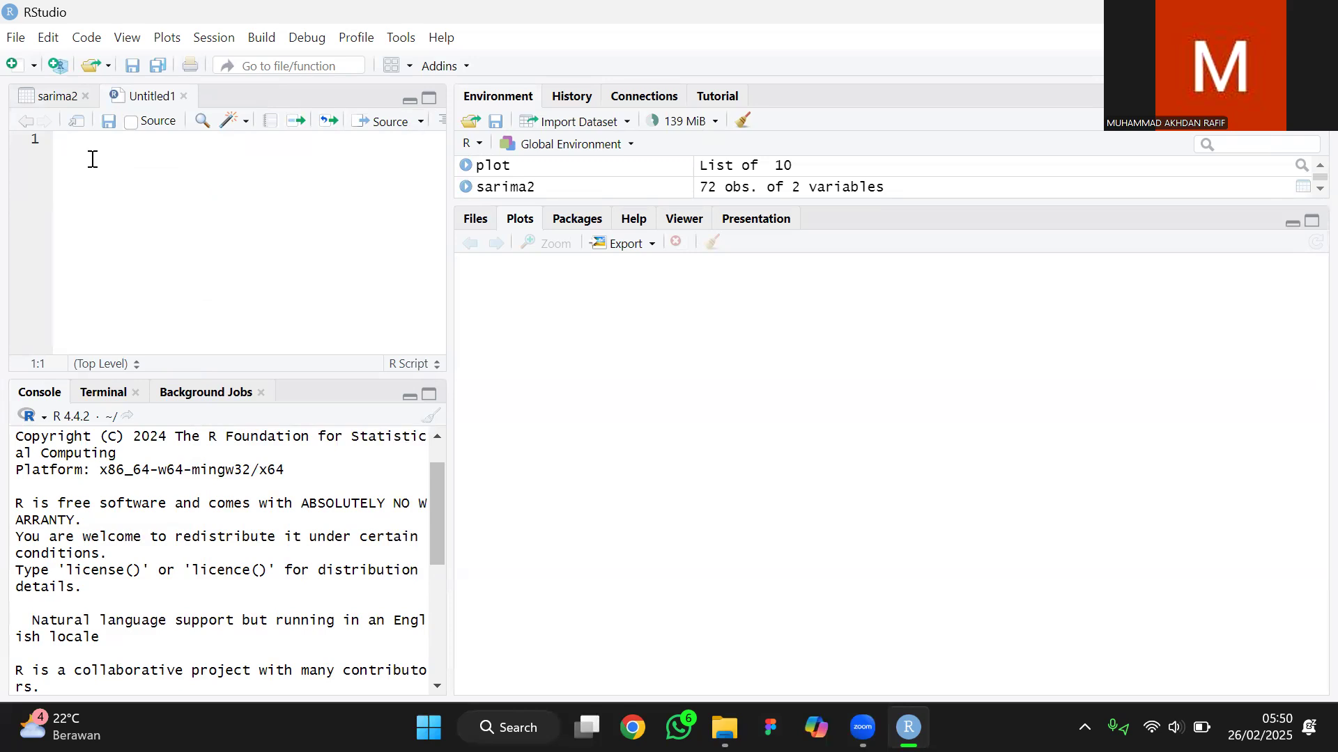
pyautogui.click(53, 95)
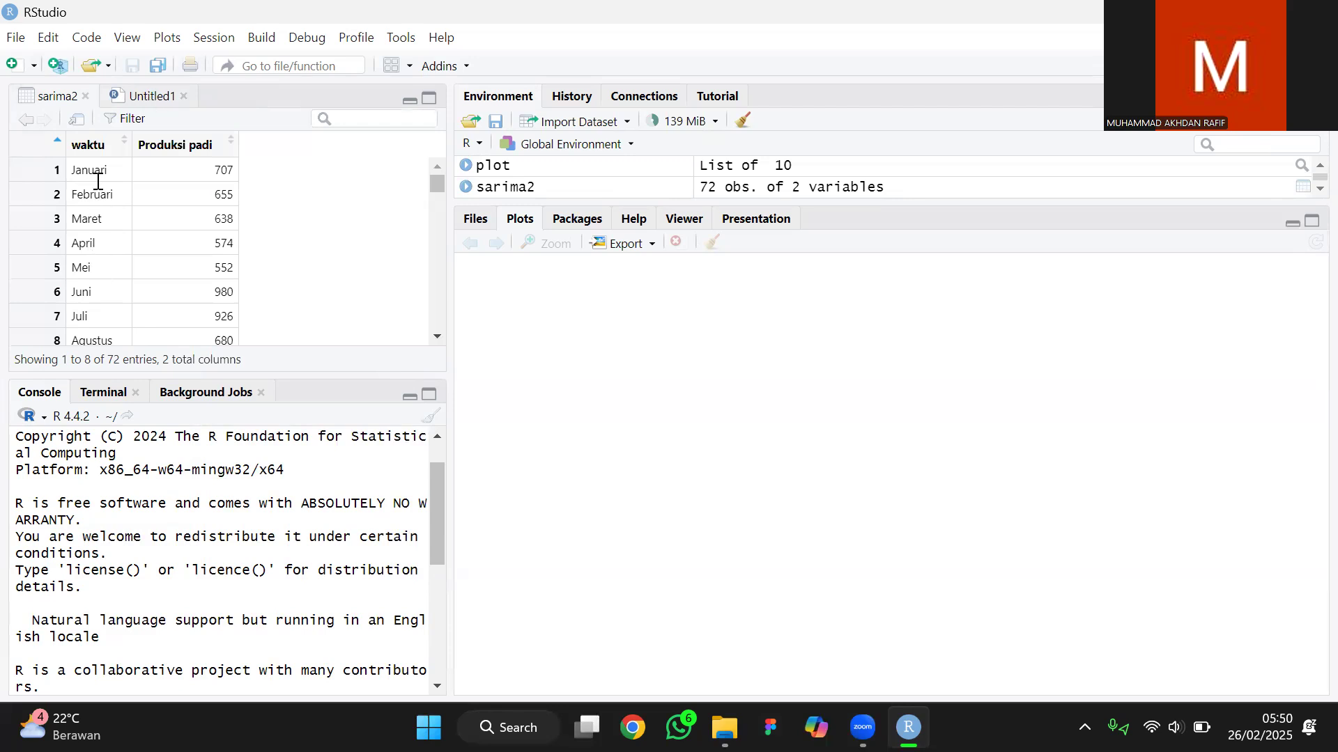
pyautogui.click(144, 100)
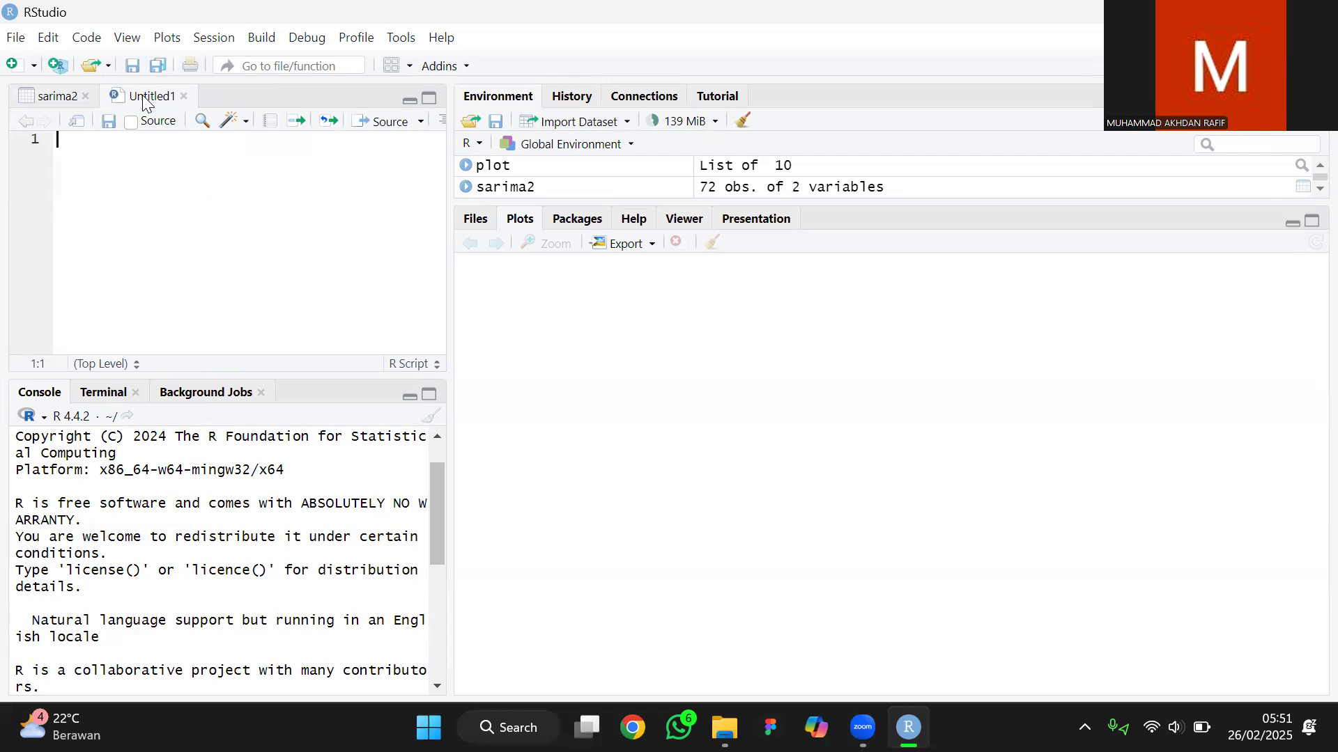
# Write and run sarima2=sarima2[,c(-1)] in the script to drop the waktu column, and check the sarima2 table.
pyautogui.write('sarim')
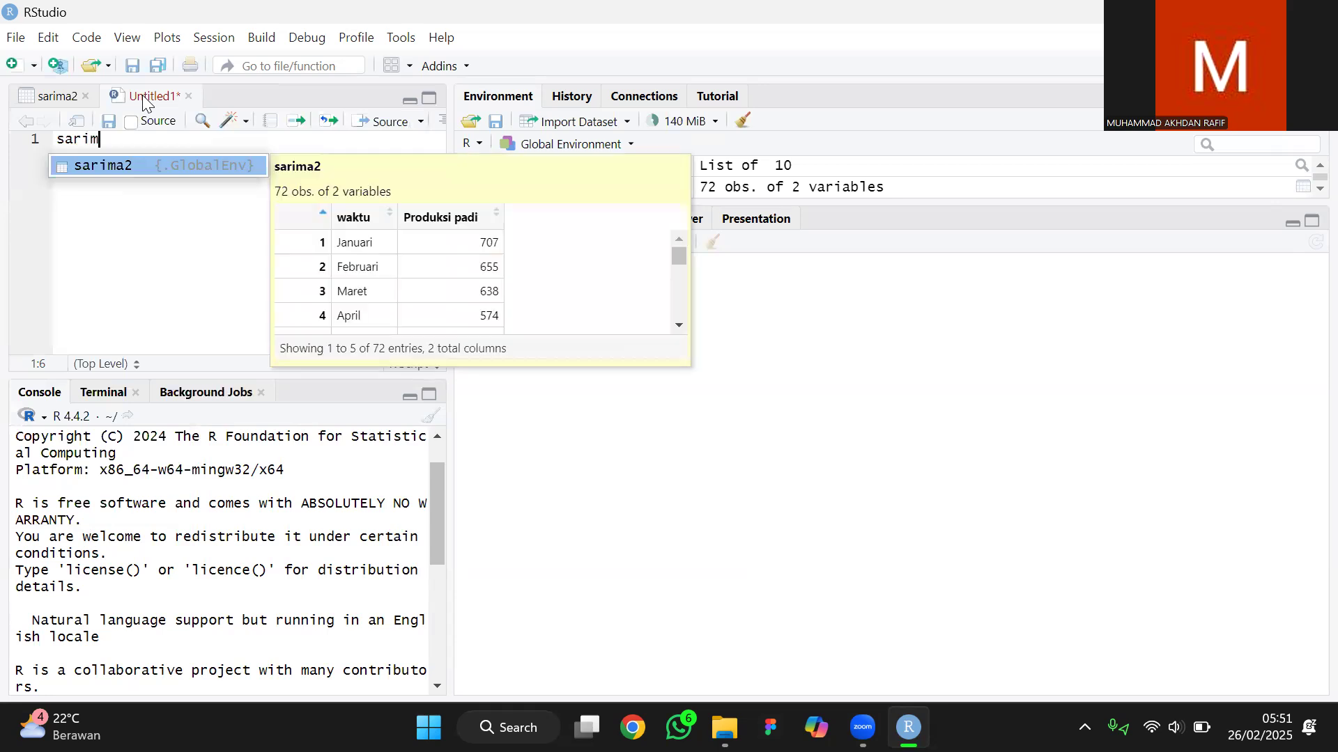
pyautogui.press('Return')
pyautogui.write('=')
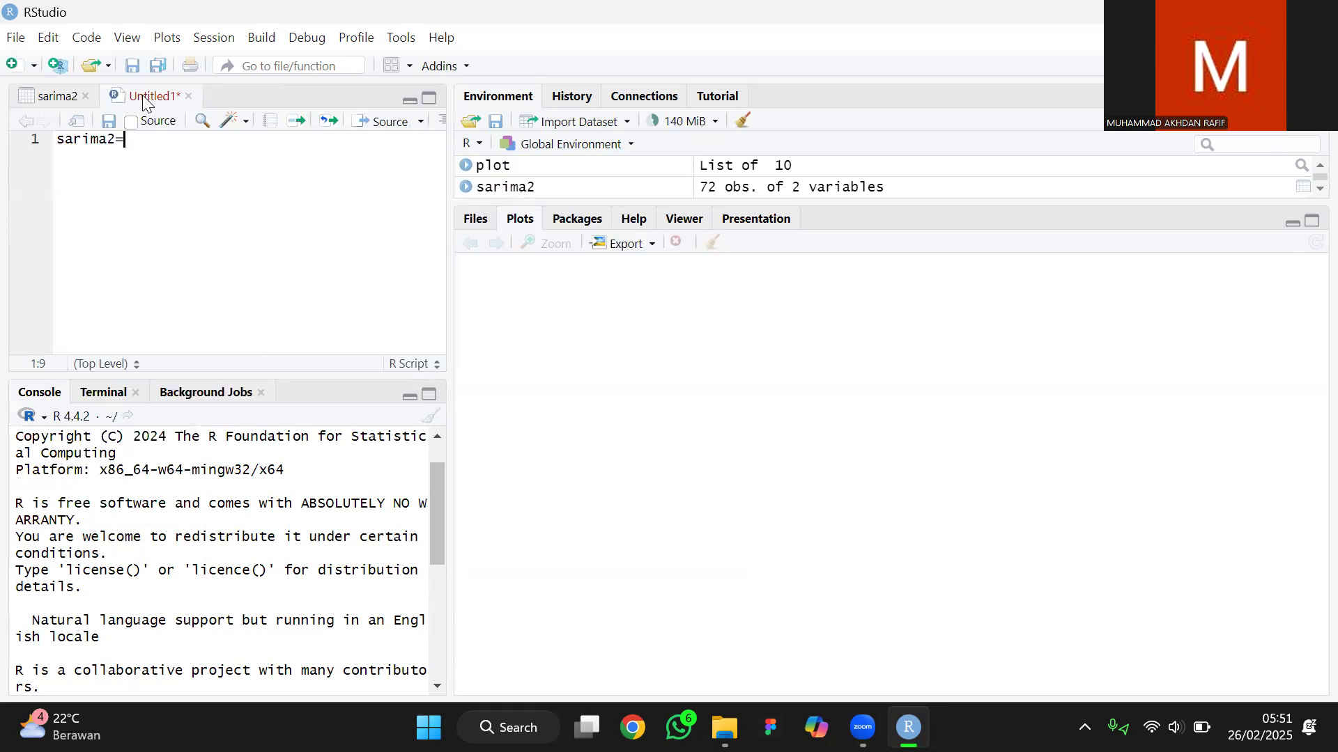
pyautogui.write('as')
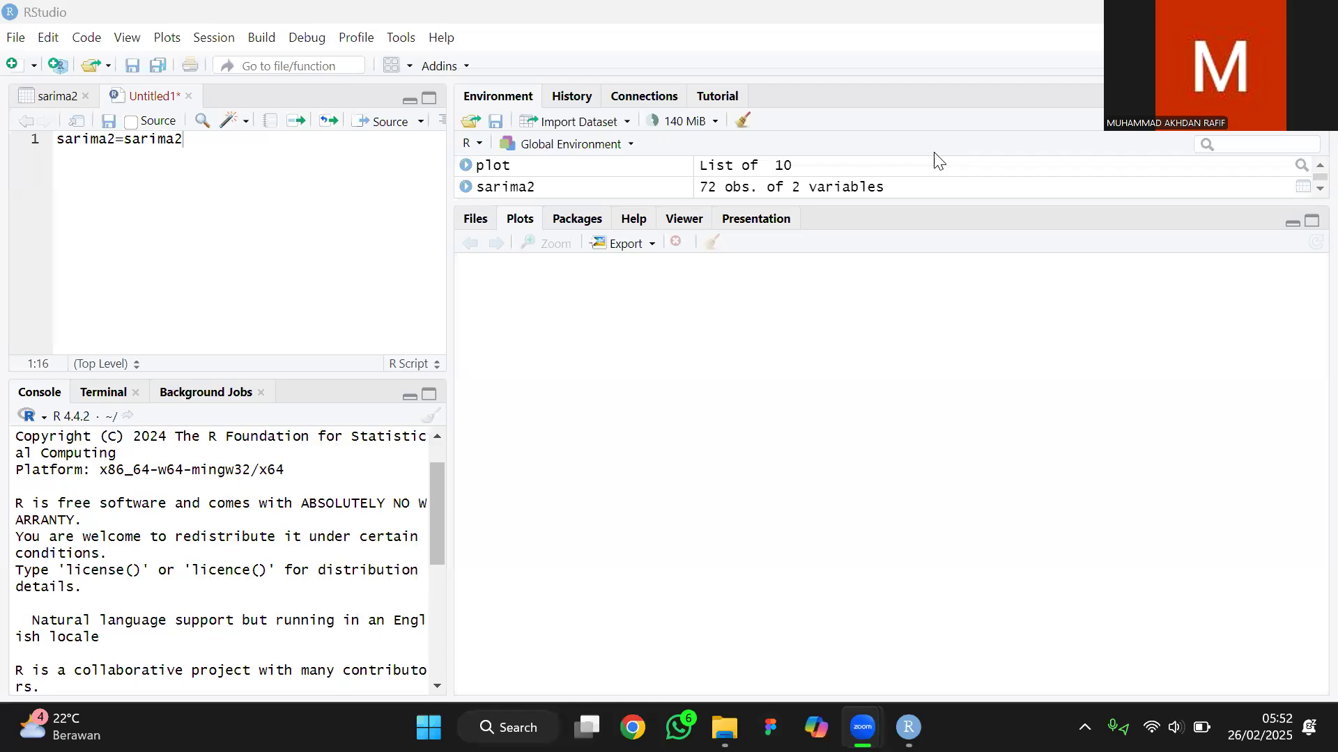
pyautogui.click(244, 148)
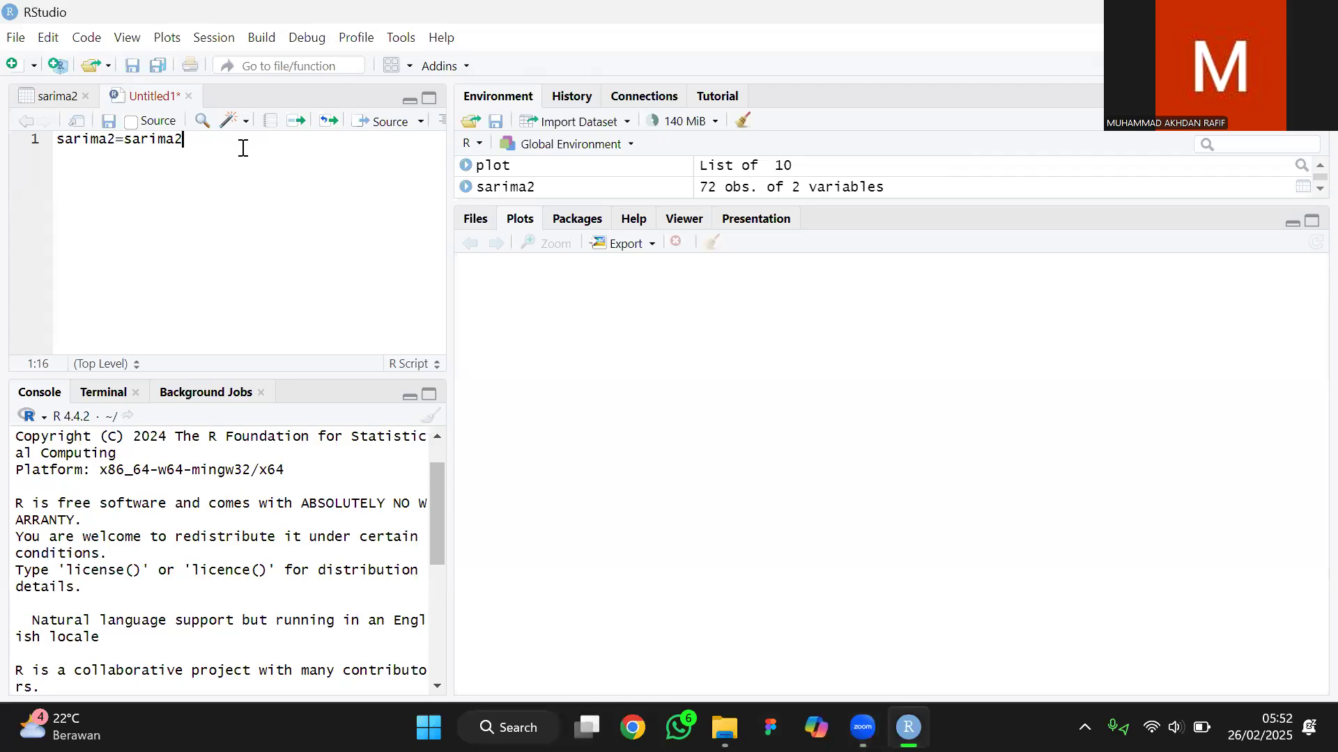
pyautogui.write('[,c(-1')
pyautogui.press('End')
pyautogui.click(297, 122)
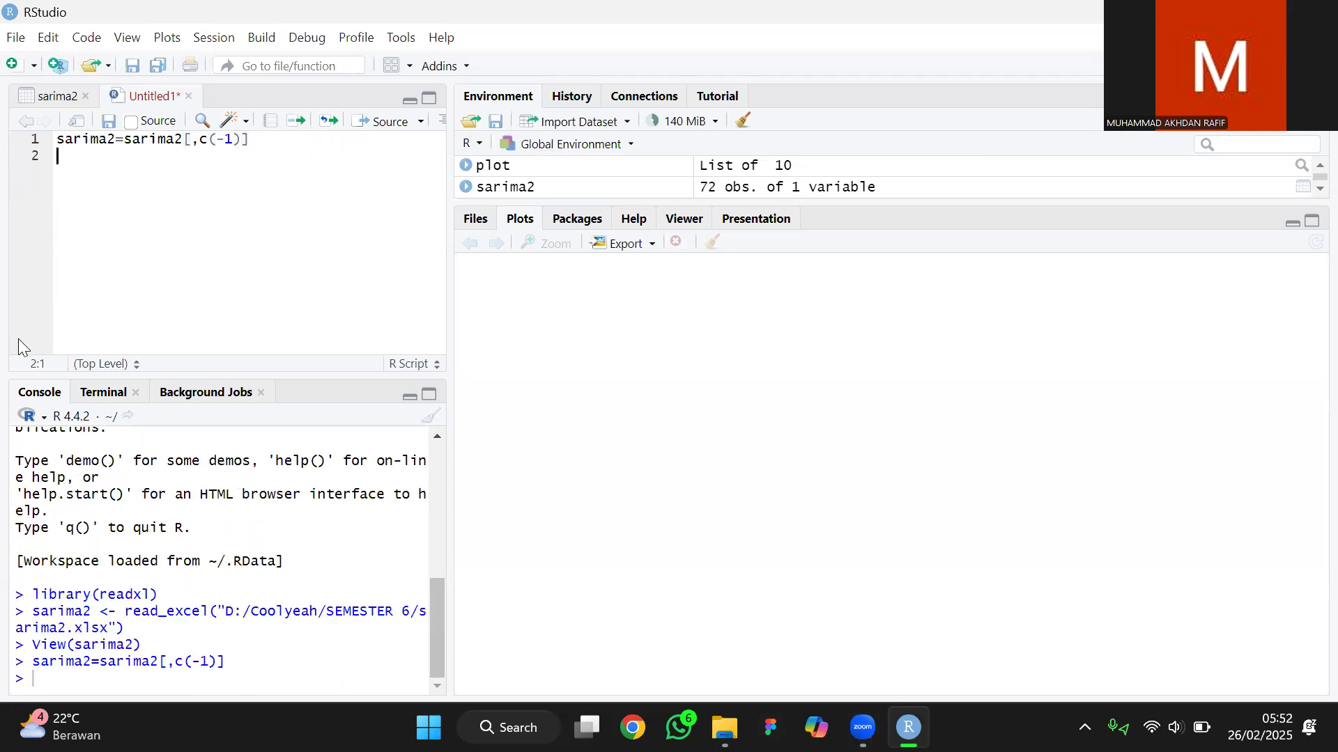
pyautogui.click(46, 101)
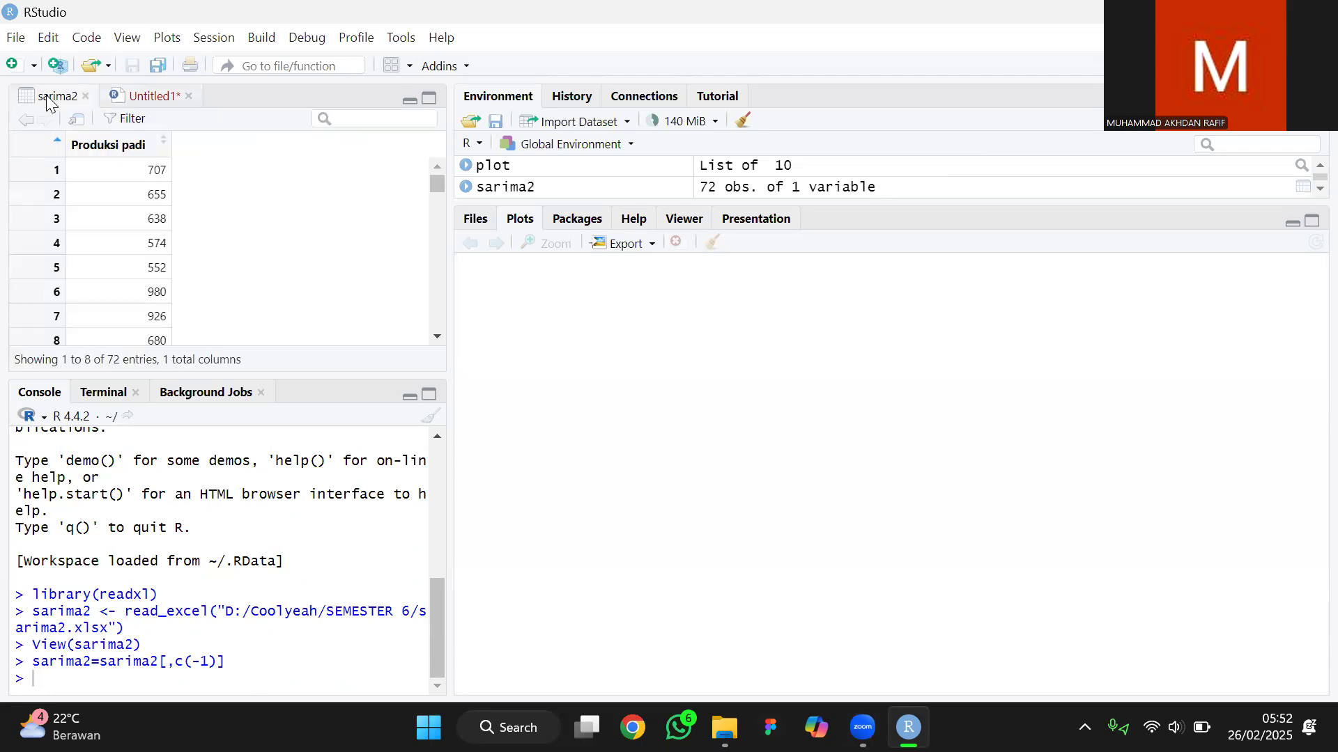
pyautogui.scroll(-2, 155, 248)
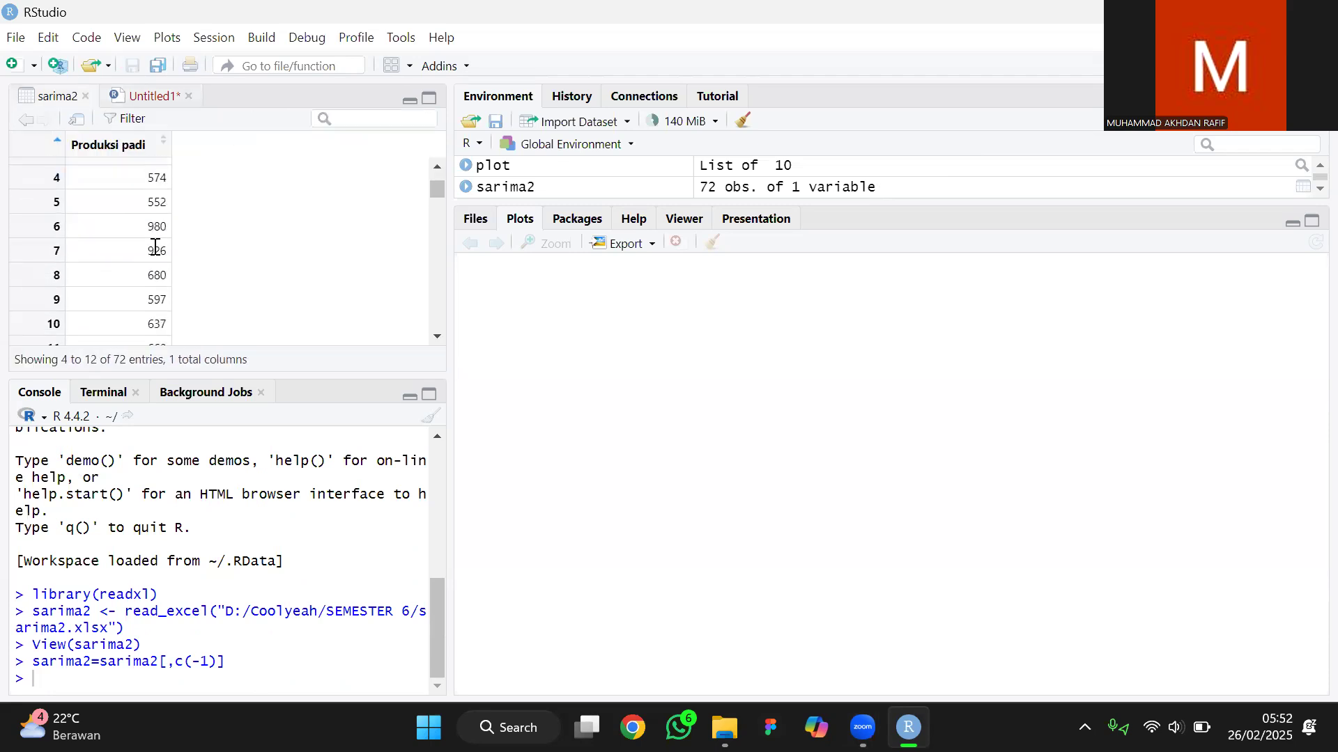
# Add and run ts(sarima2, start=c(1971,1), frequency=12) on line 2 of the script, and review the printed monthly series.
pyautogui.click(151, 95)
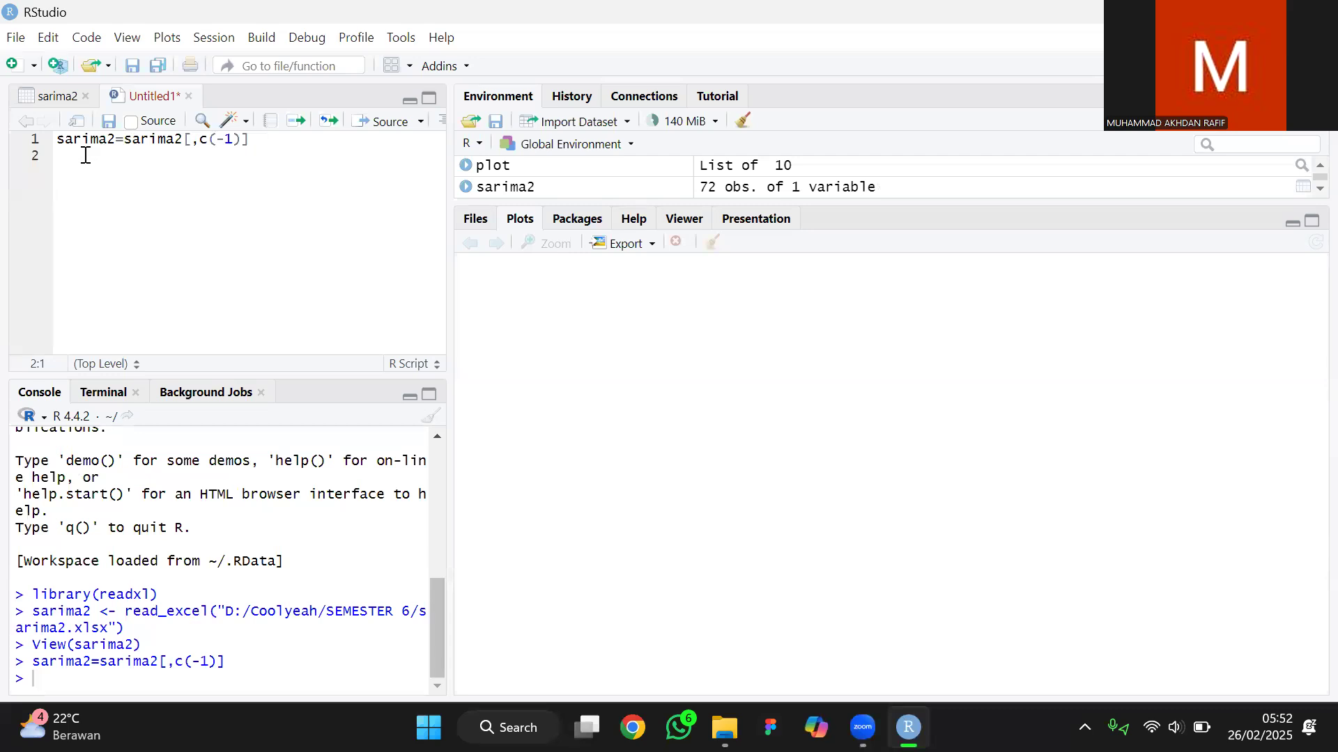
pyautogui.write('ts(')
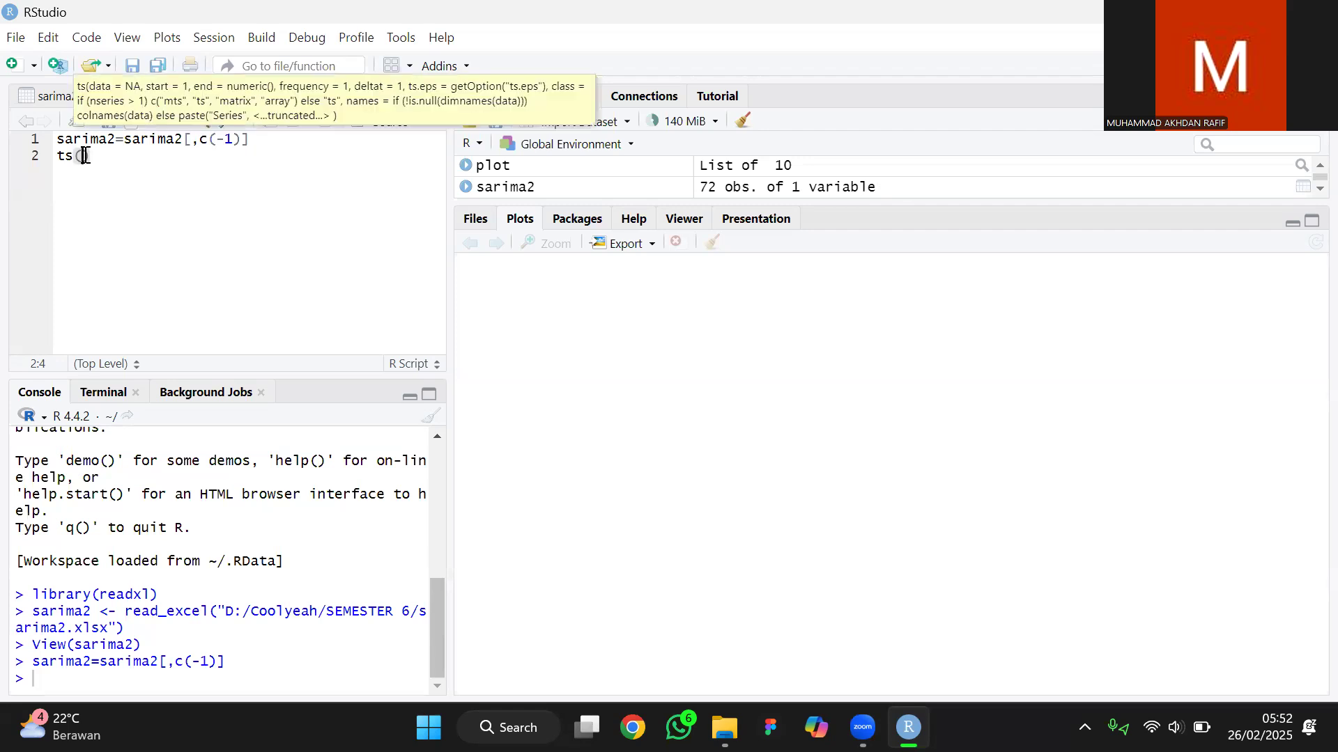
pyautogui.write('sarima')
pyautogui.press('Tab')
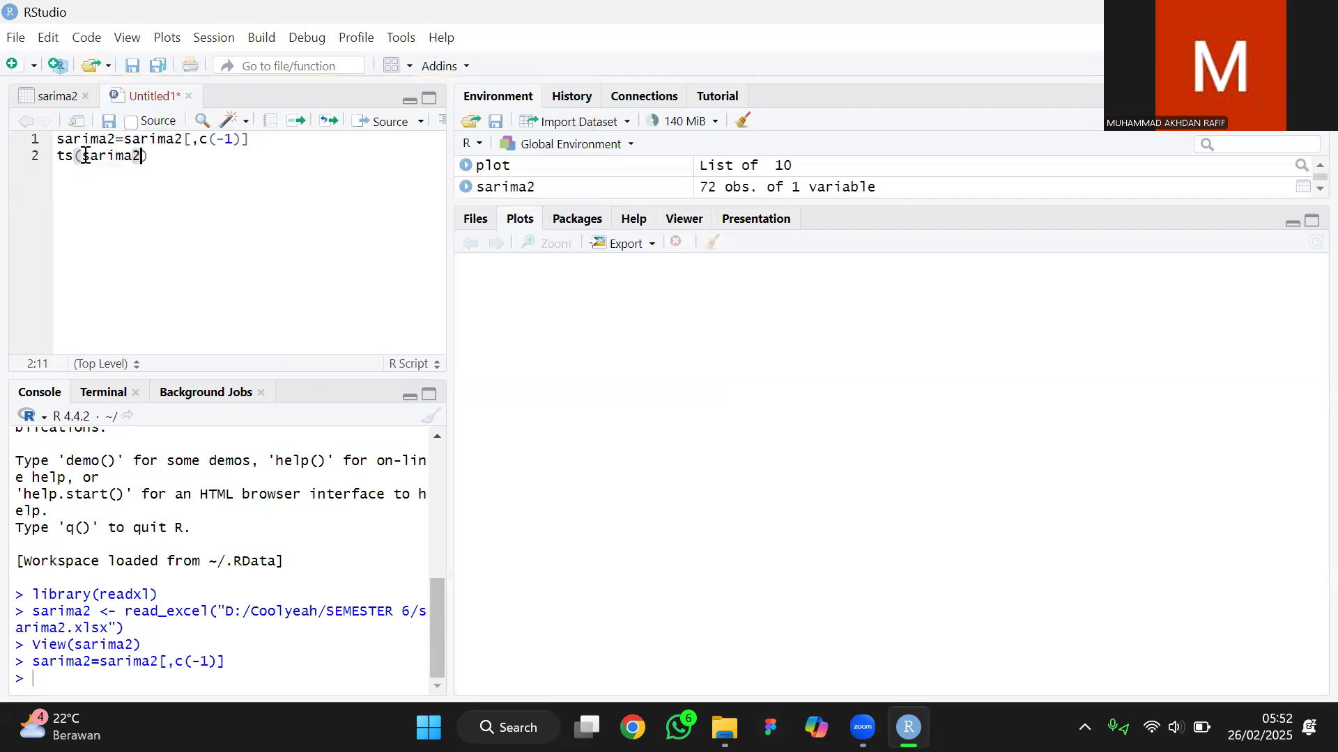
pyautogui.write(', start')
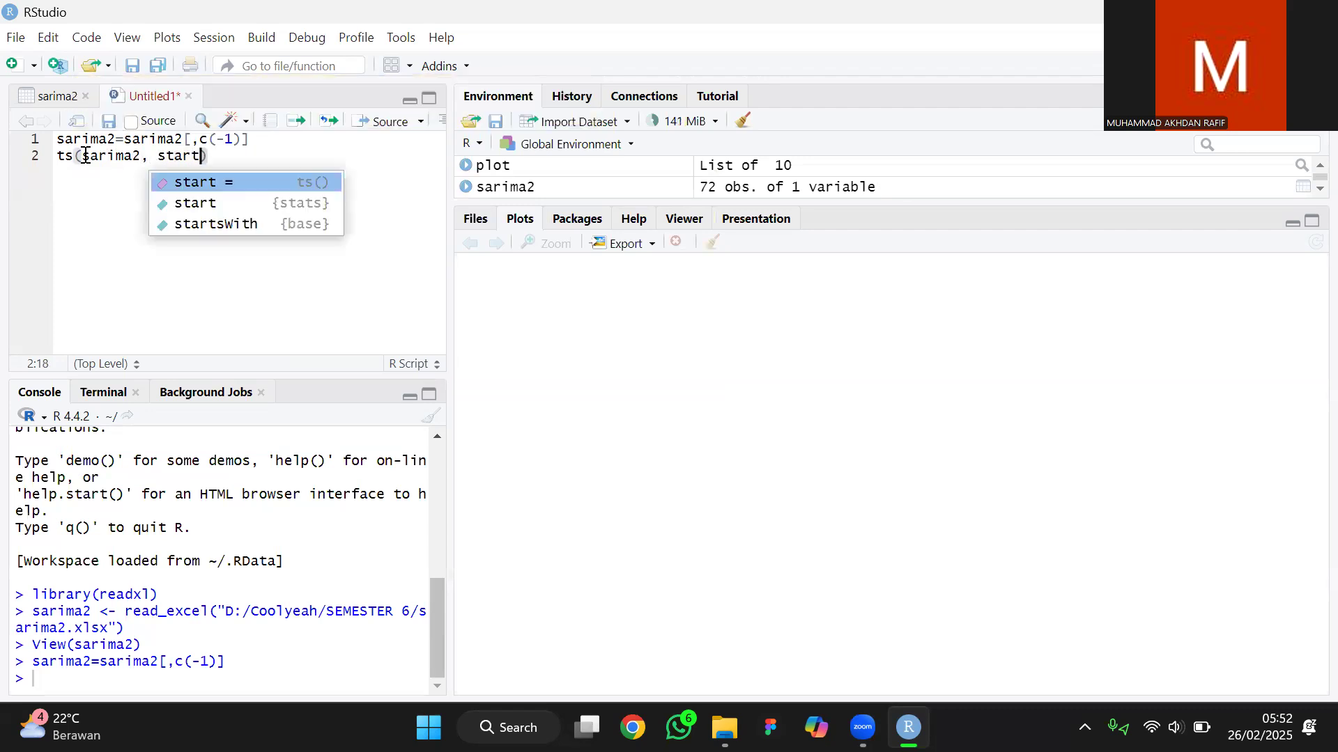
pyautogui.write('=c(')
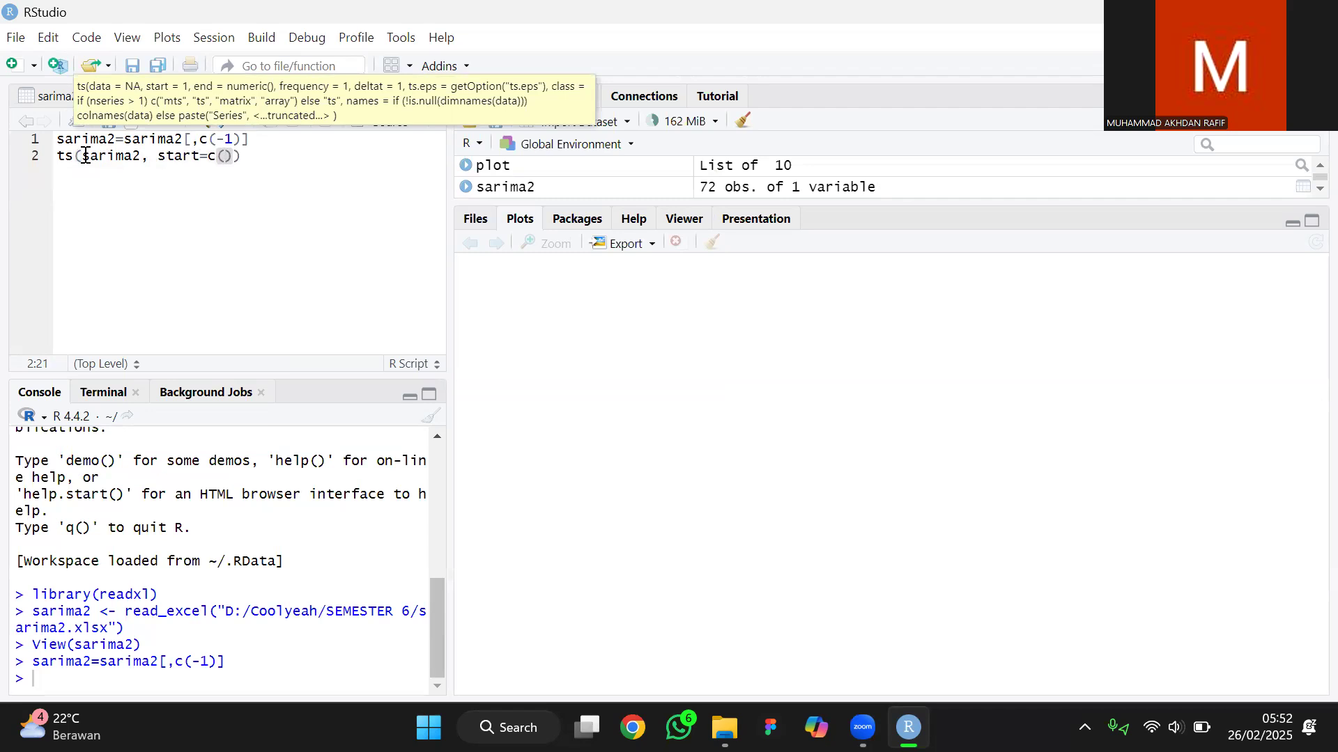
pyautogui.write('1971,1), frequen')
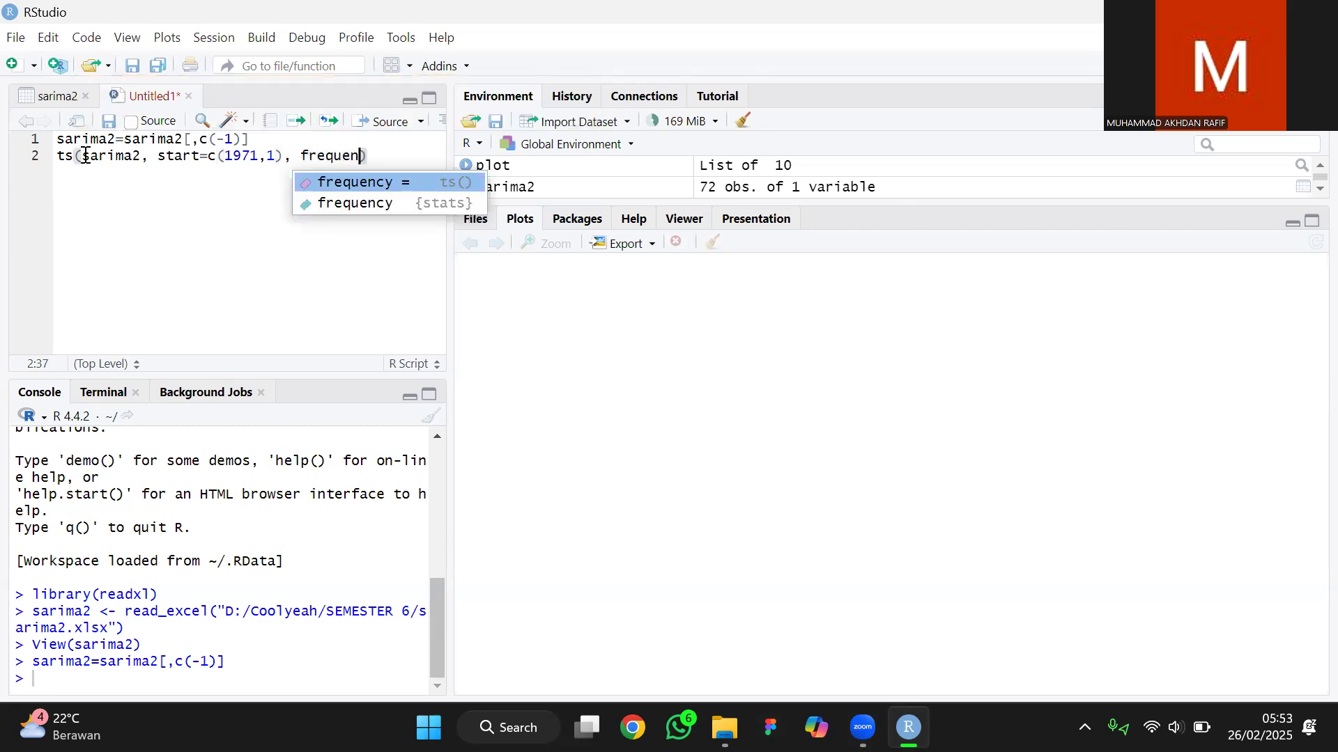
pyautogui.write('cy')
pyautogui.write('=12')
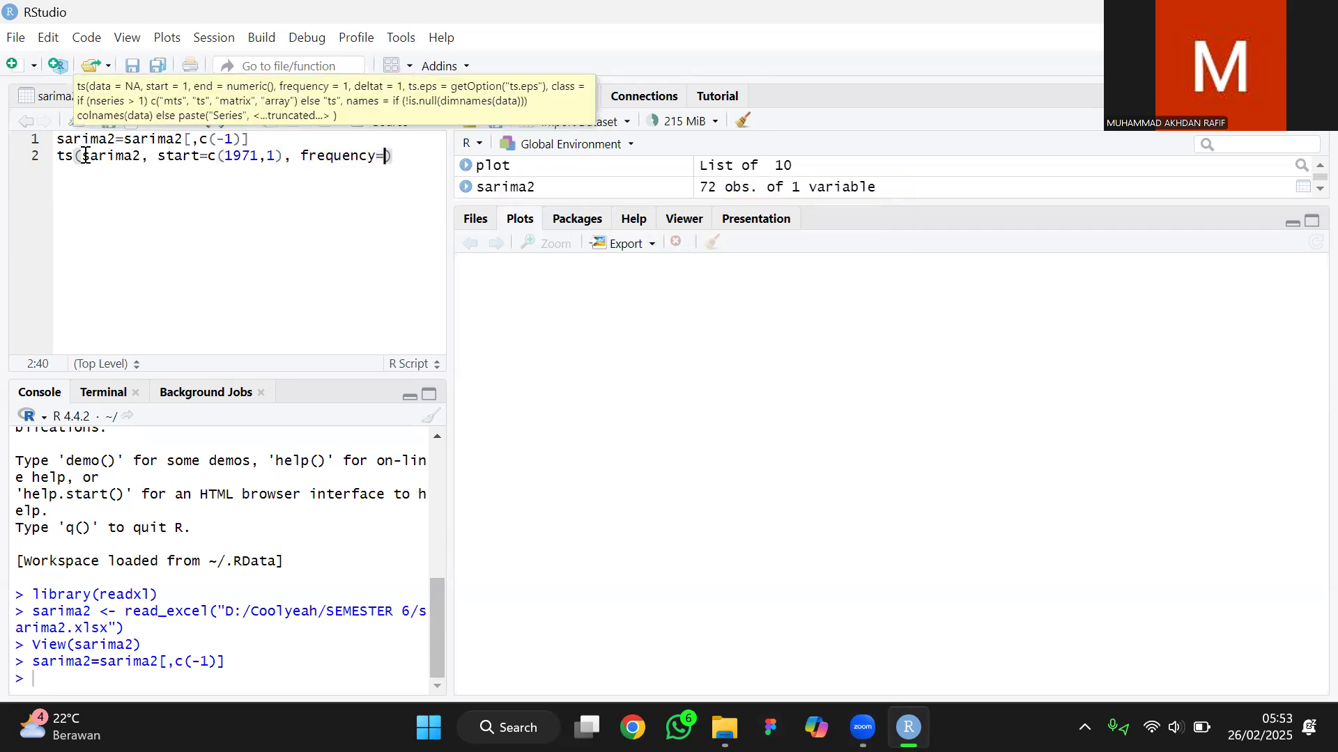
pyautogui.write(')')
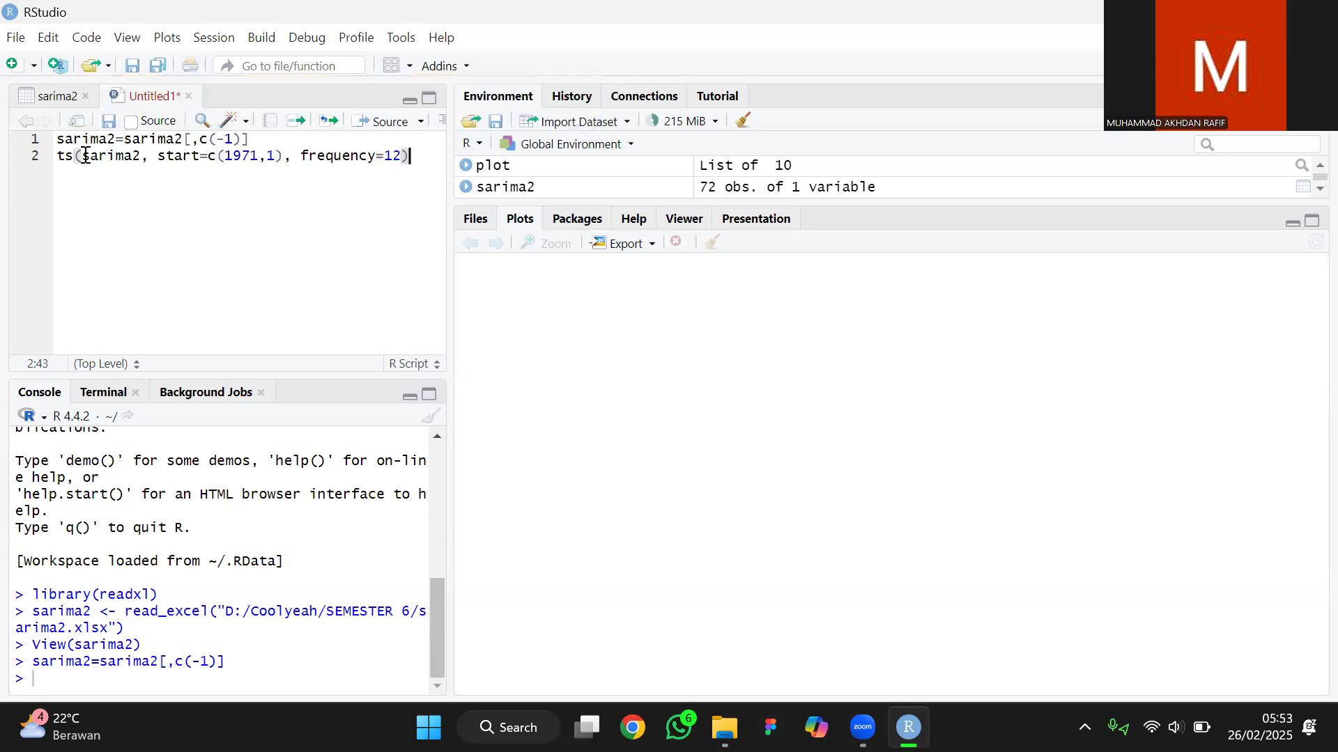
pyautogui.click(298, 122)
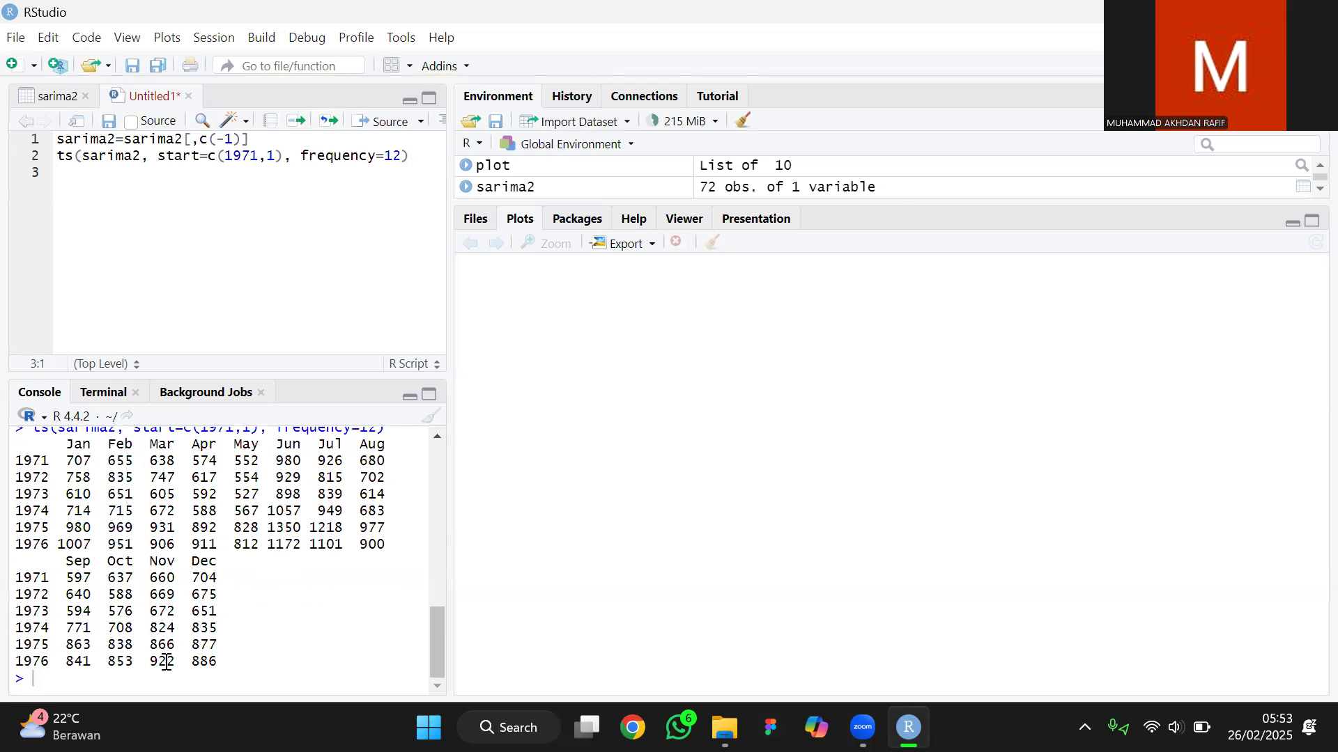
pyautogui.scroll(3, 94, 575)
pyautogui.scroll(-3, 93, 575)
pyautogui.scroll(3, 119, 613)
pyautogui.scroll(-3, 119, 613)
# Assign the ts() result on line 2 back to sarima2 and run the line.
pyautogui.click(61, 159)
pyautogui.write('=t')
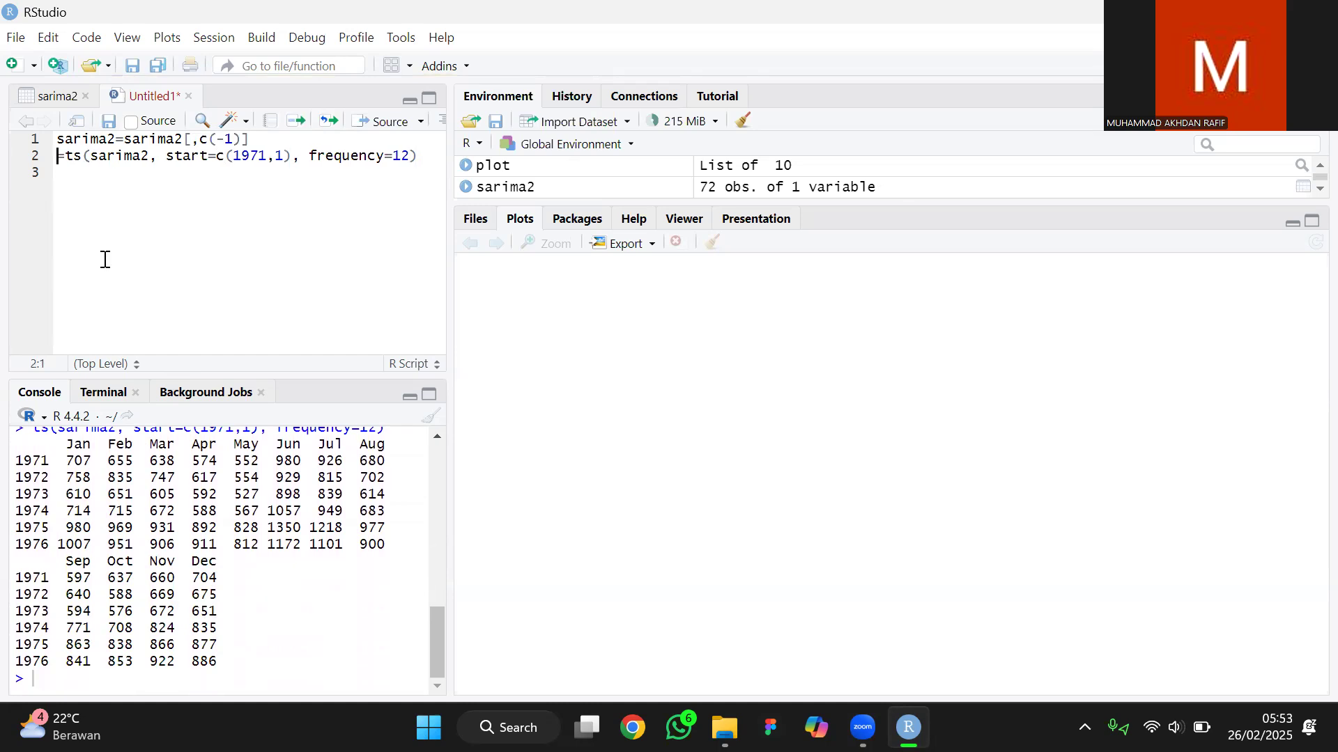
pyautogui.write('s(sarima2')
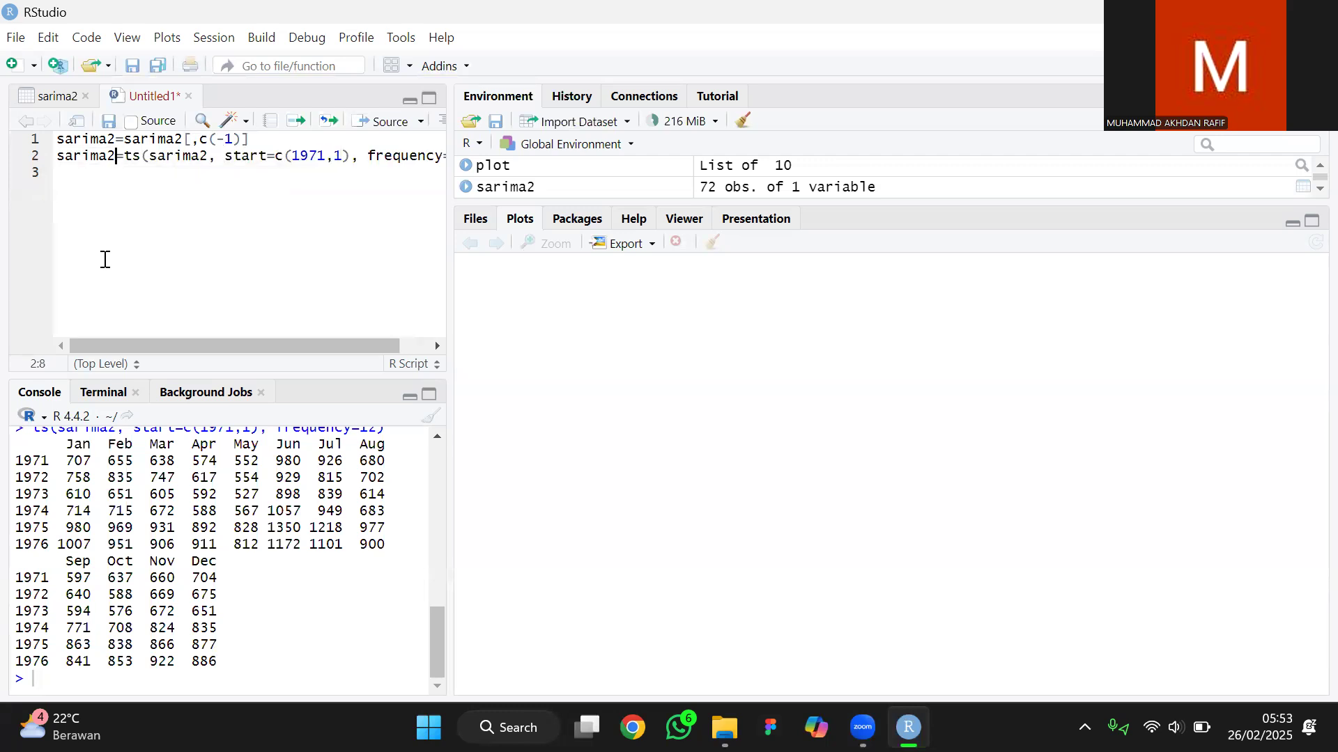
pyautogui.hotkey('ctrl', 'Return')
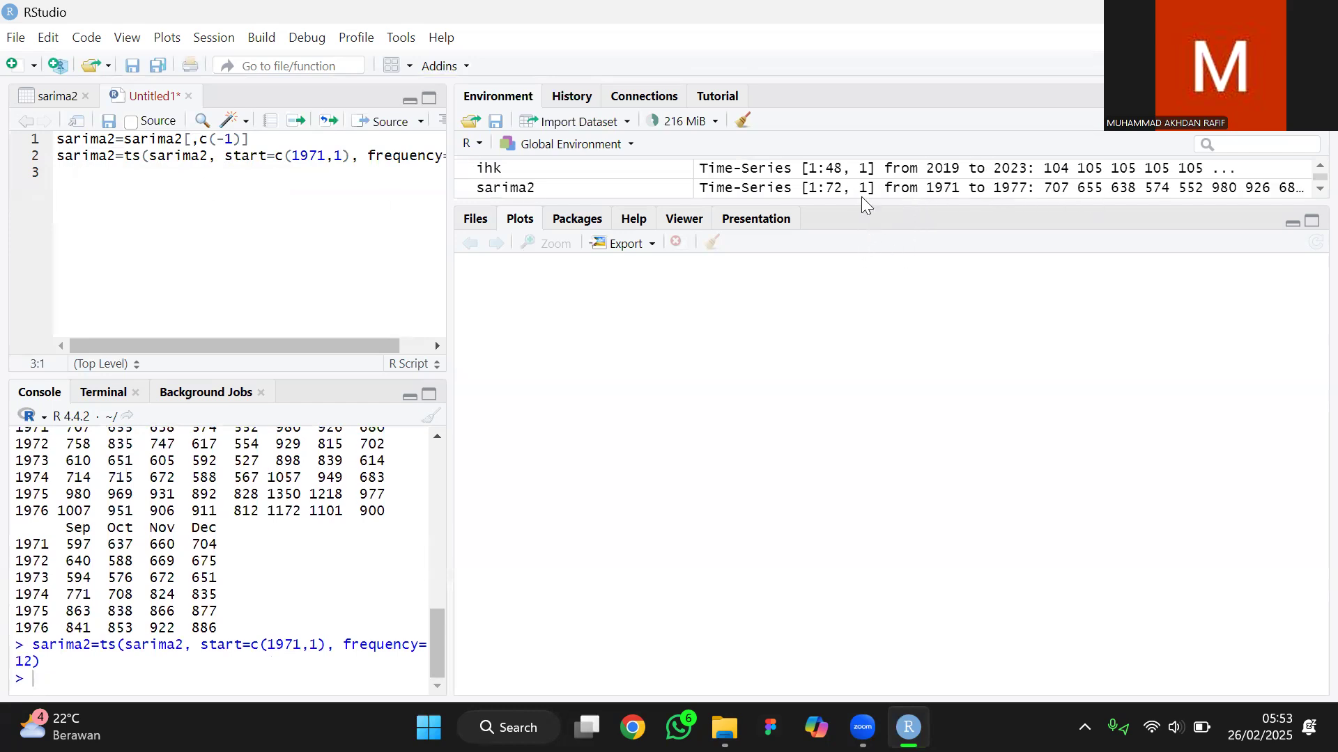
# Enlarge the environment list, then add and run sarima2 on line 3 of the script and review the printed monthly series.
pyautogui.moveTo(861, 200); pyautogui.dragTo(857, 284)
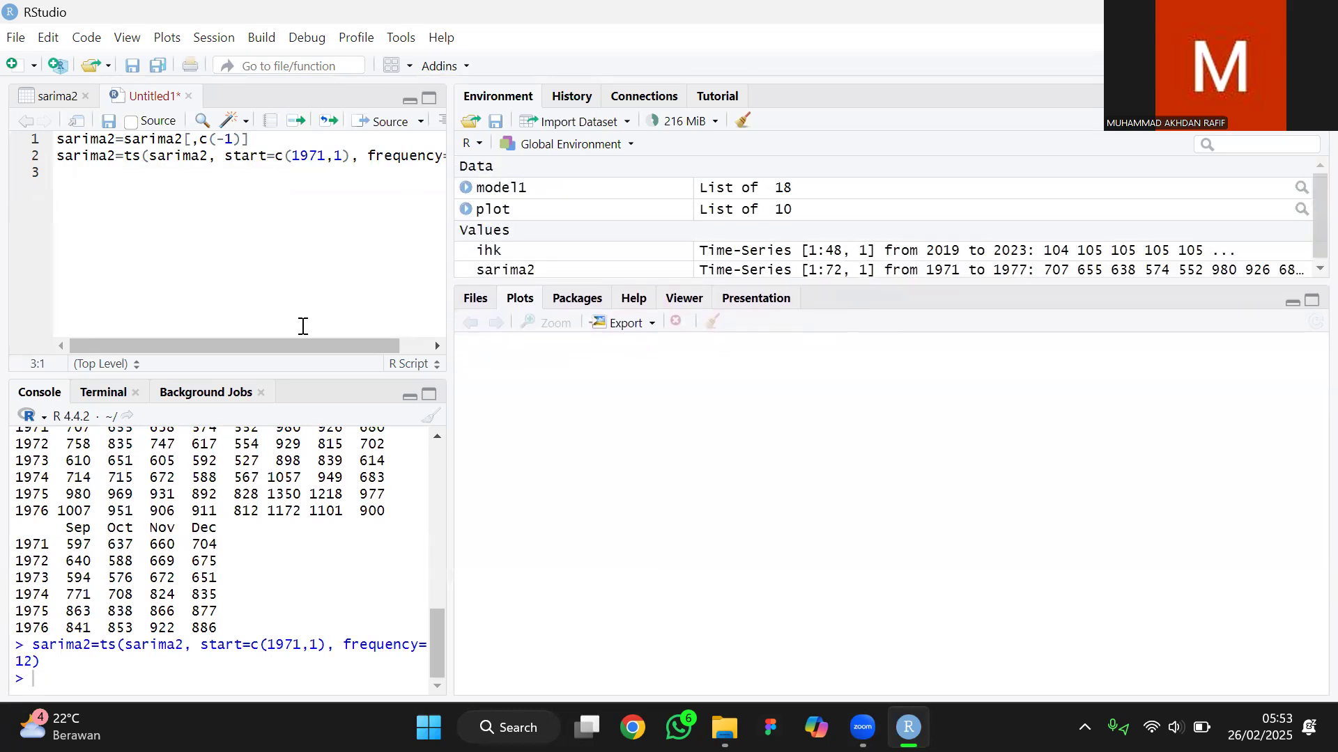
pyautogui.write('sar')
pyautogui.click(96, 199)
pyautogui.hotkey('ctrl', 'Return')
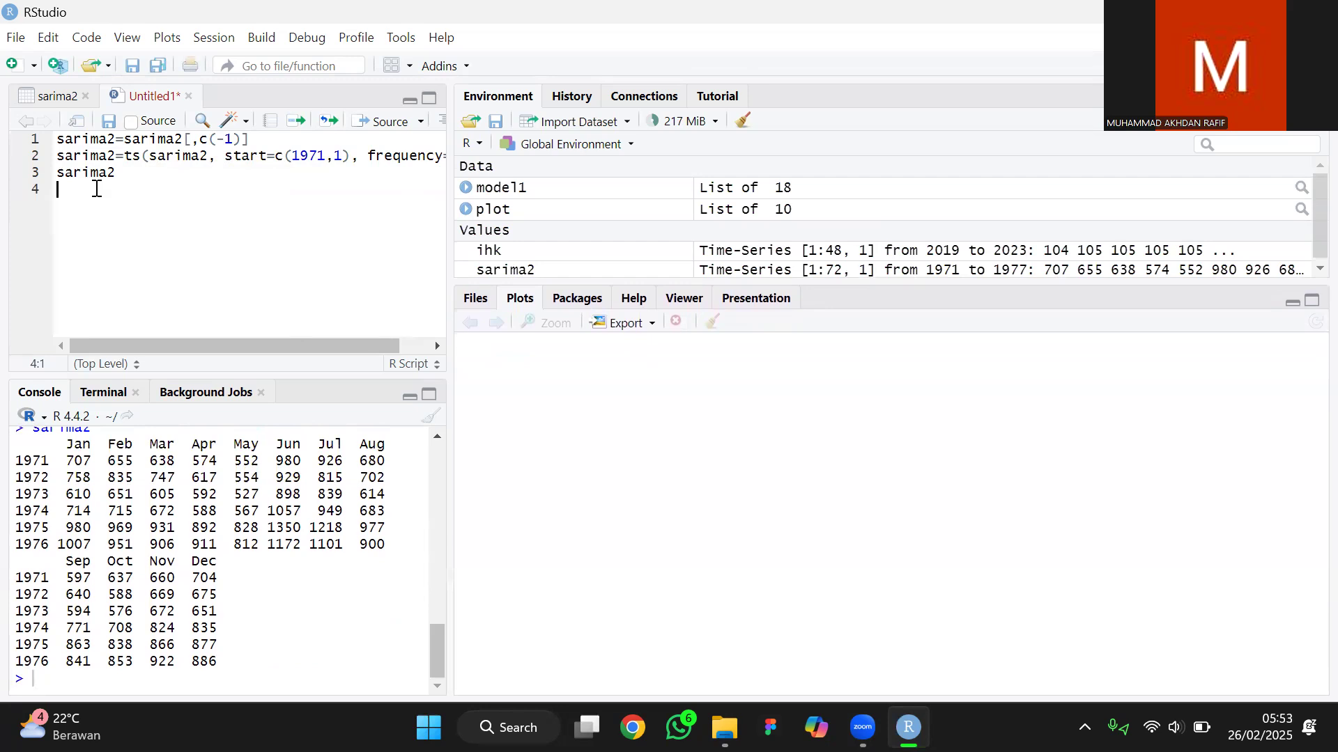
pyautogui.scroll(2, 89, 626)
pyautogui.scroll(3, 88, 626)
pyautogui.scroll(-5, 89, 627)
# Add and run plot(sarima2) on line 4 of the script, and enlarge the plot area to inspect the series.
pyautogui.write('plot')
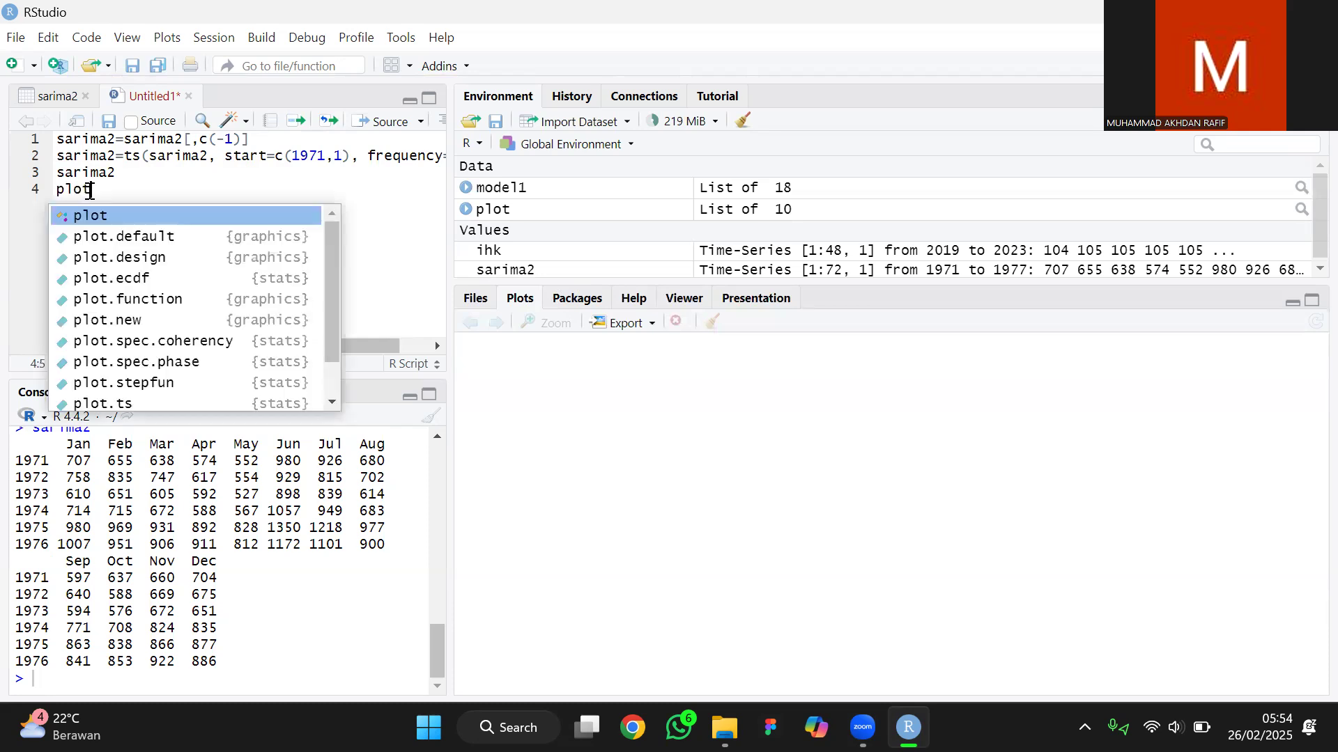
pyautogui.write('(sarima2')
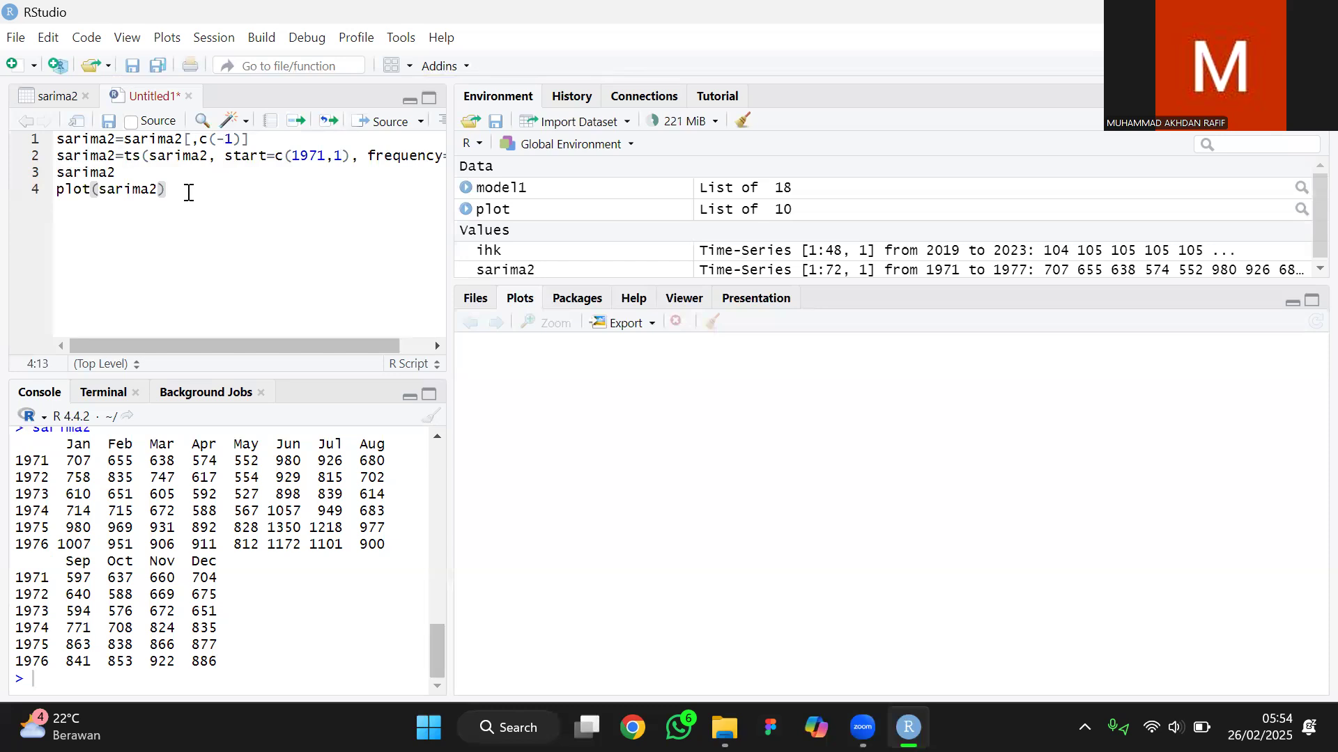
pyautogui.hotkey('ctrl', 'Return')
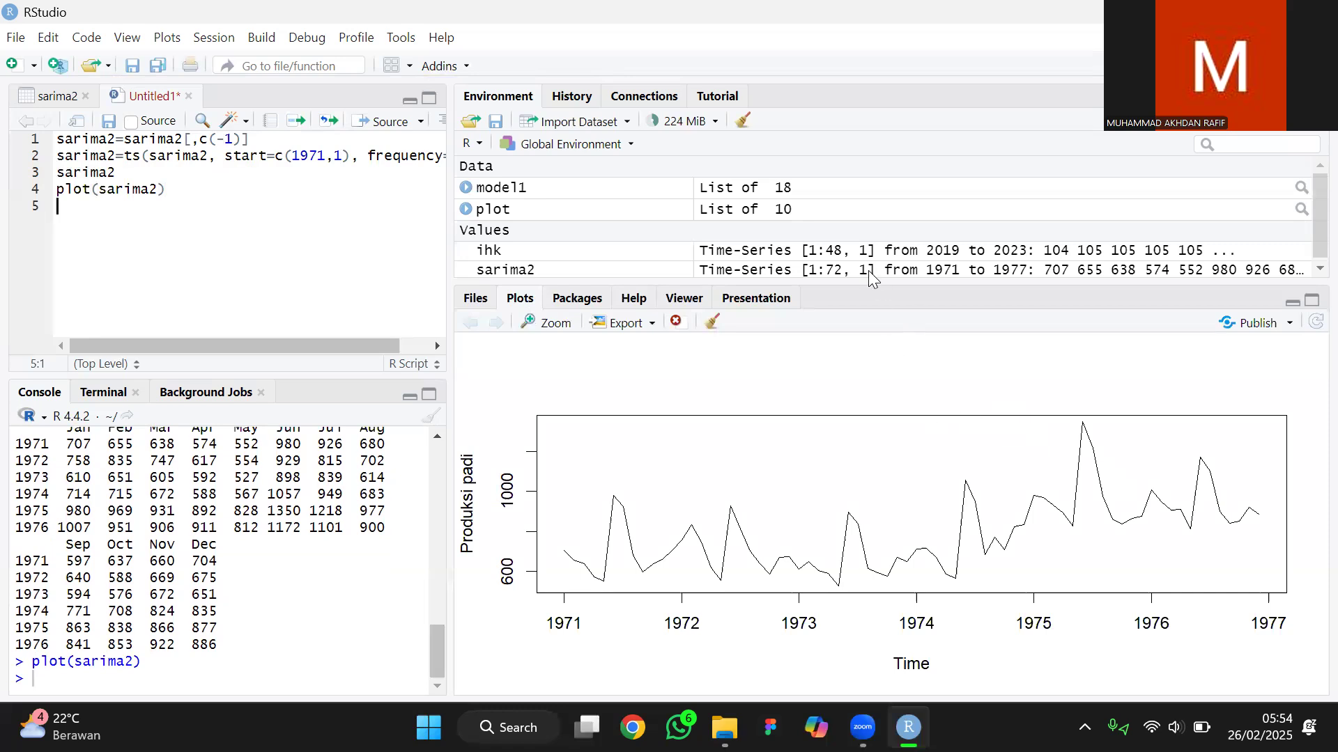
pyautogui.moveTo(864, 283); pyautogui.dragTo(854, 100)
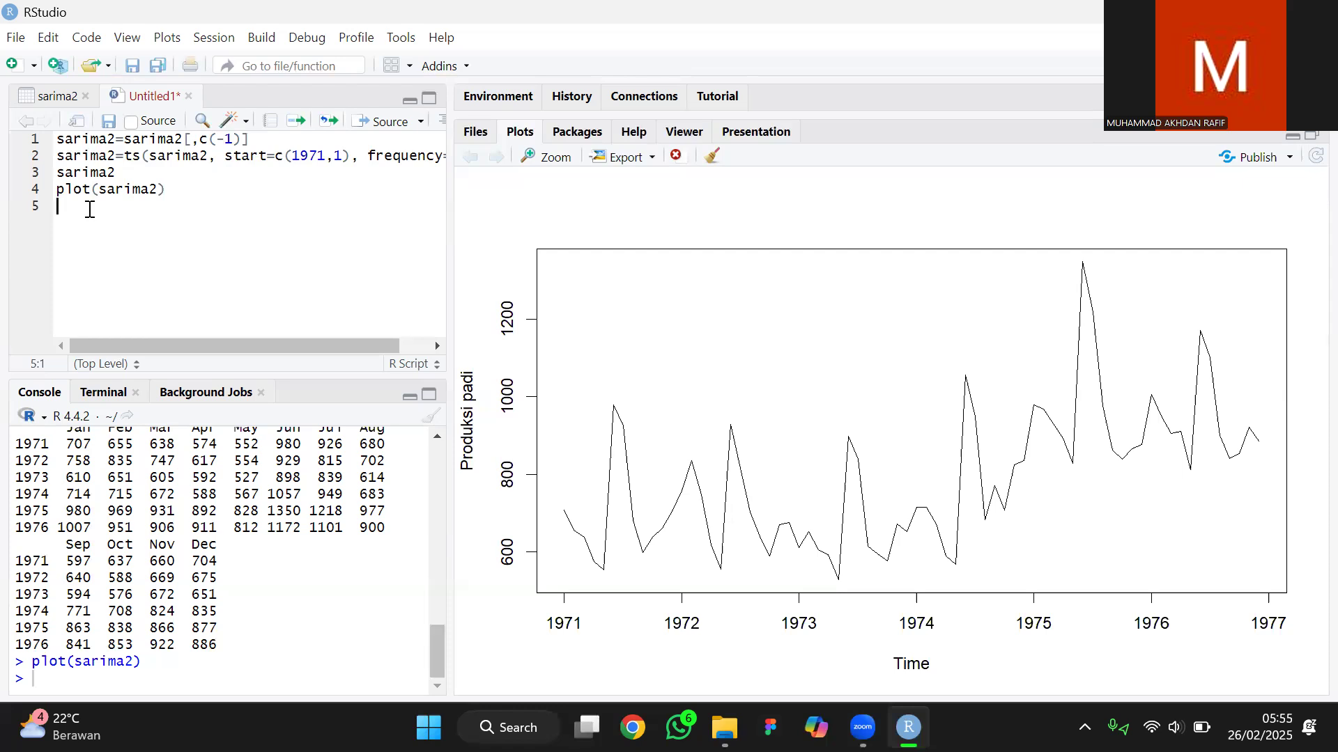
# Write adf.test(sarima2) on line 5 of the script and try to run it.
pyautogui.write('adf.test(sarima2')
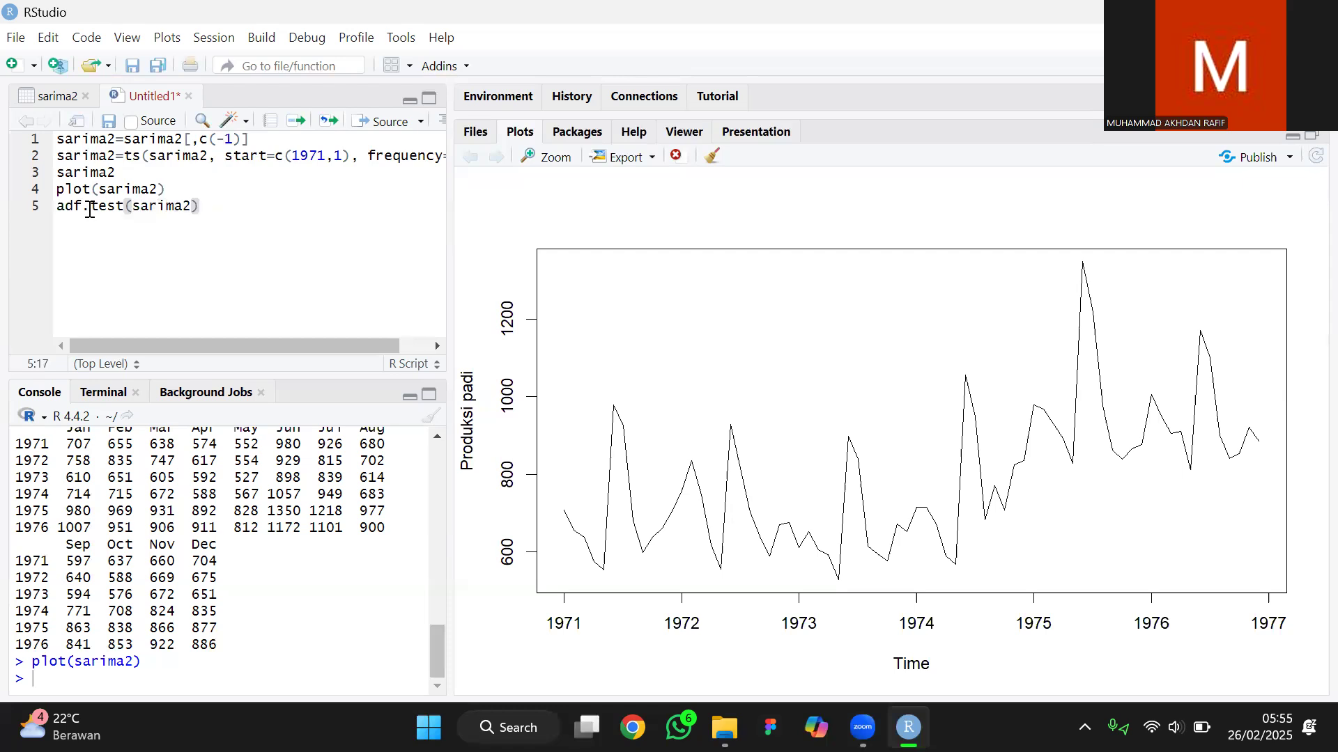
pyautogui.hotkey('ctrl', 'Return')
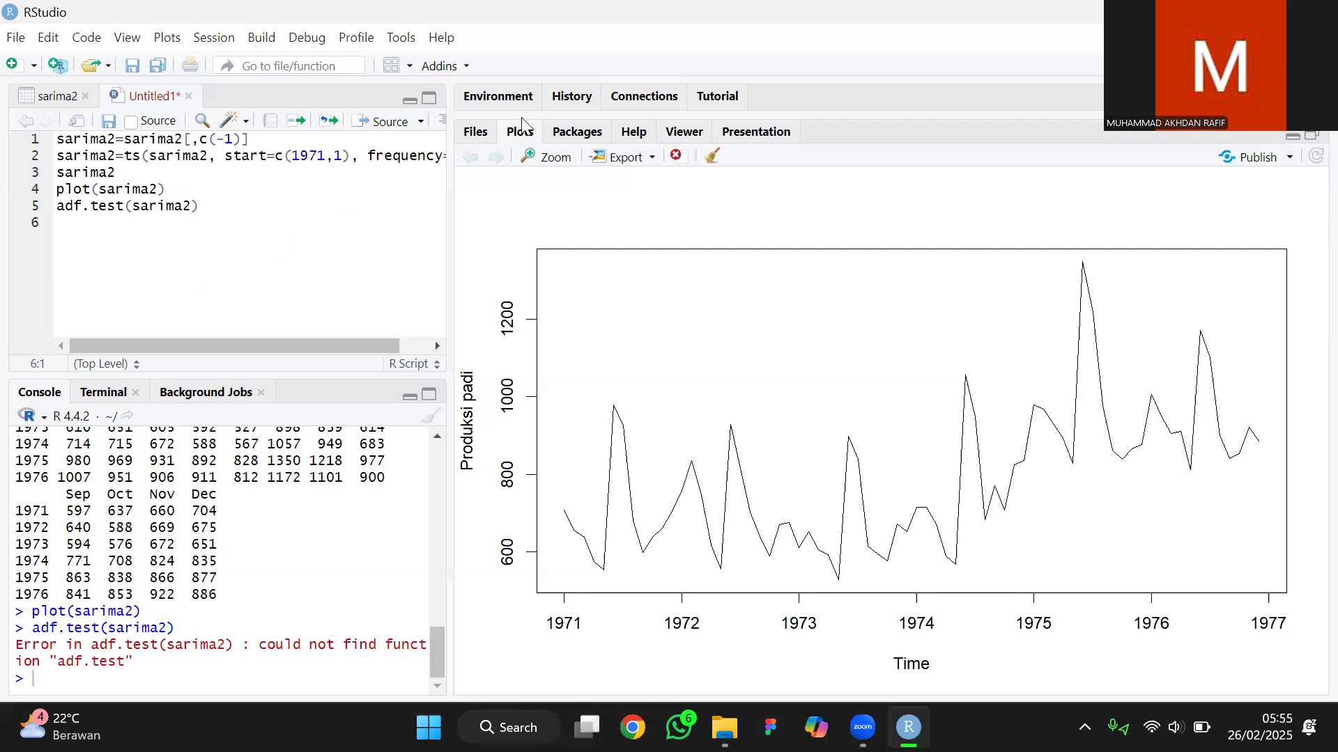
# Load the aTSA, forecast and lmtest packages from the user library.
pyautogui.click(570, 136)
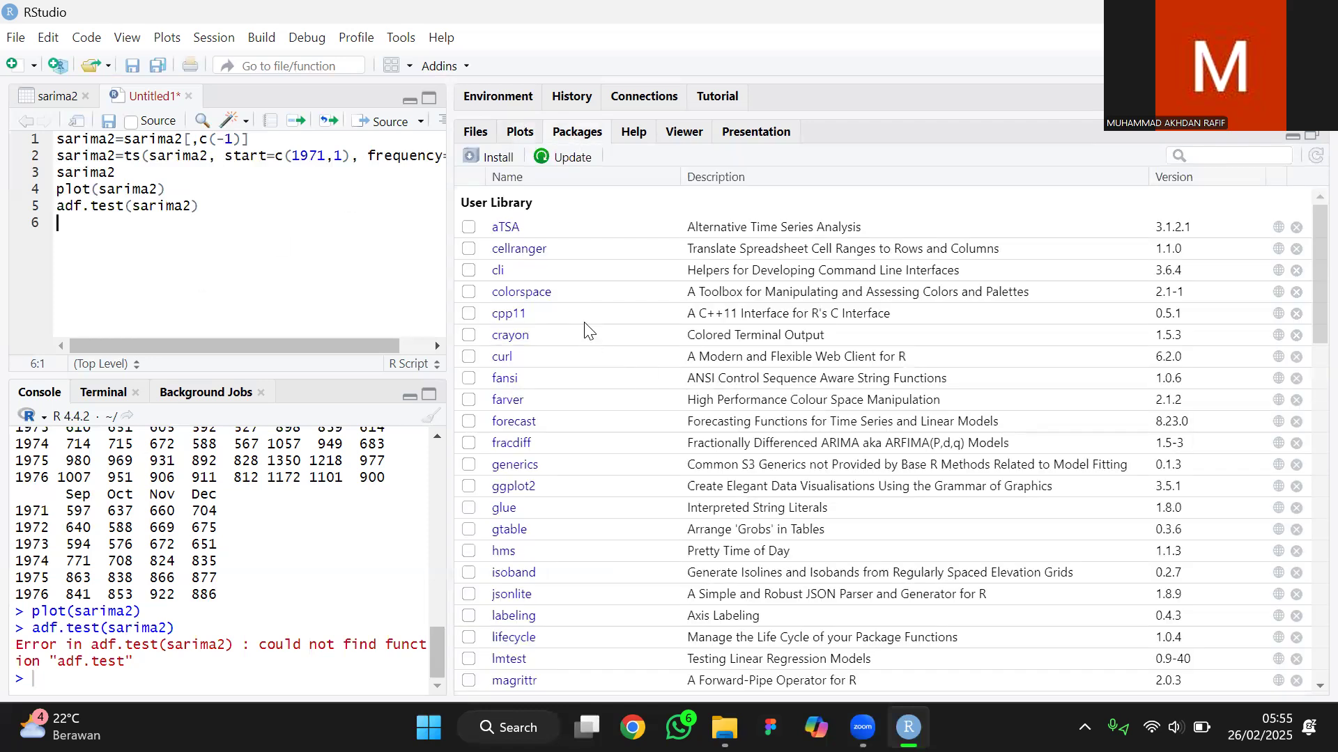
pyautogui.click(469, 228)
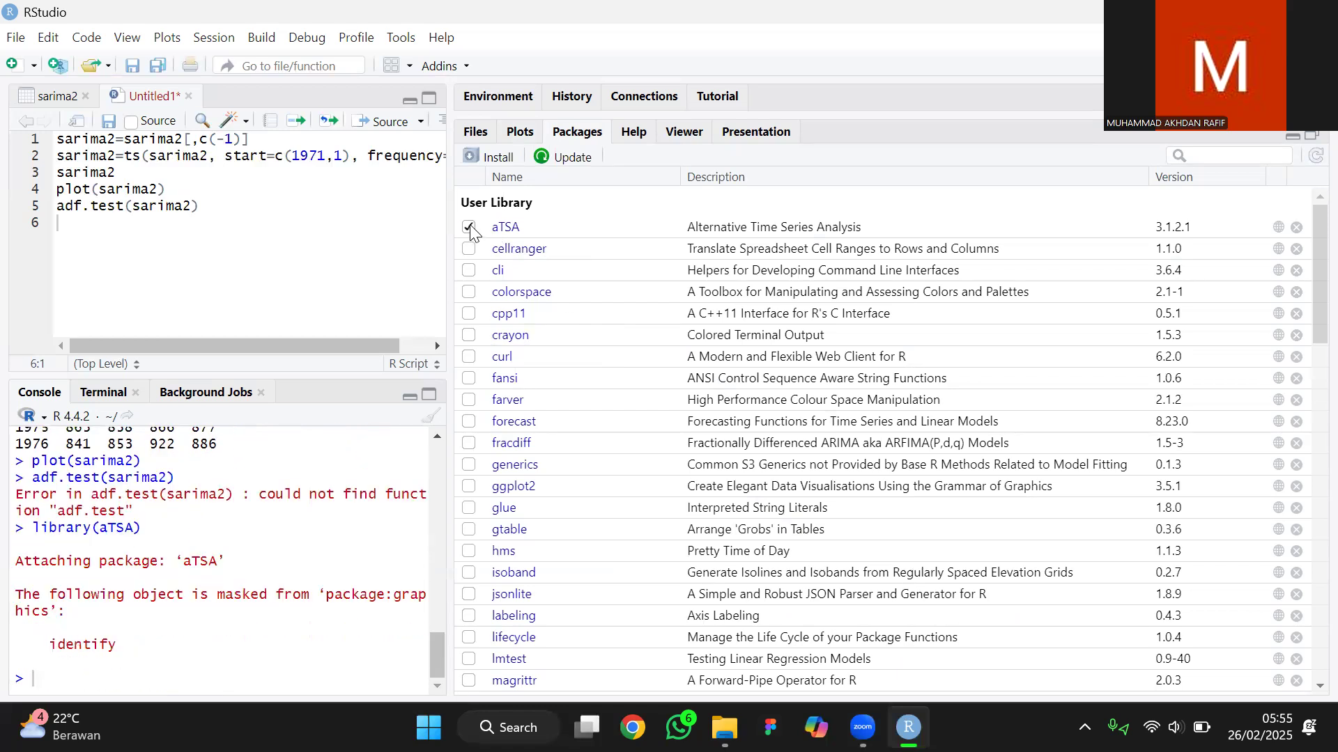
pyautogui.click(1202, 159)
pyautogui.write('forecas')
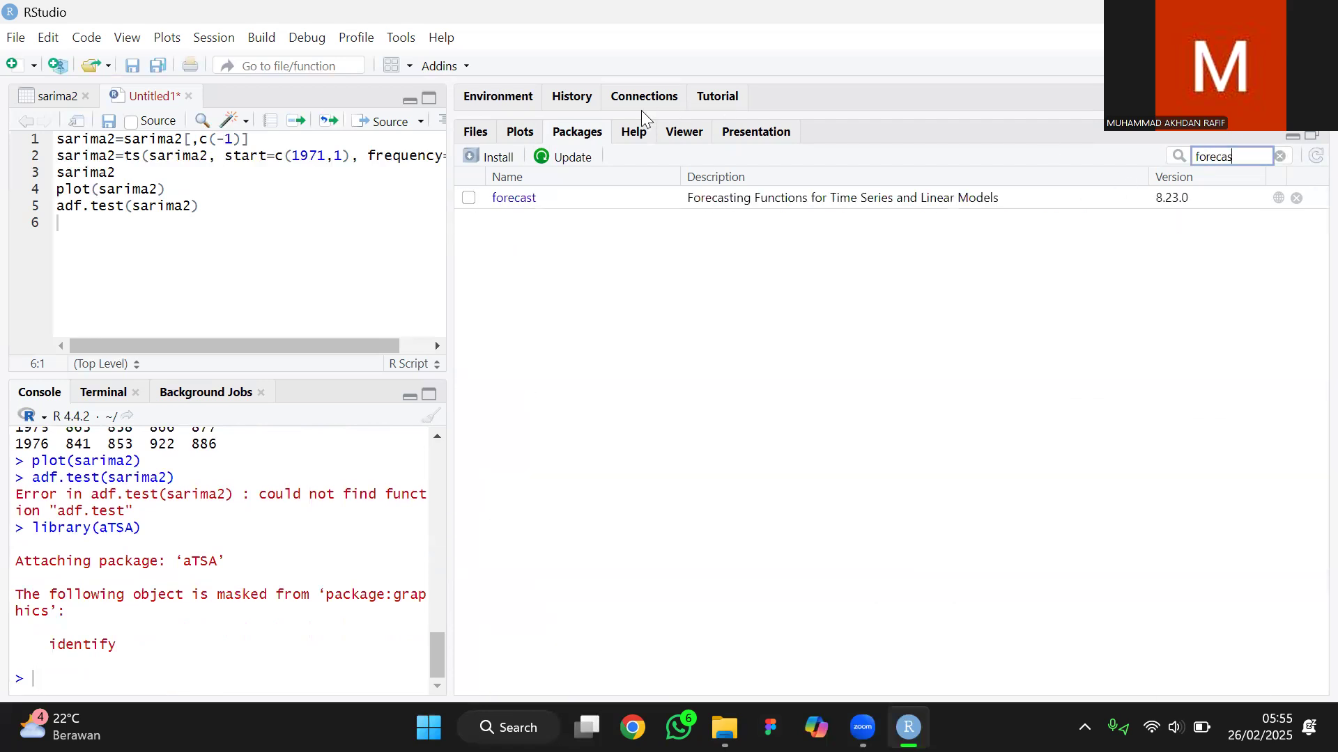
pyautogui.click(469, 198)
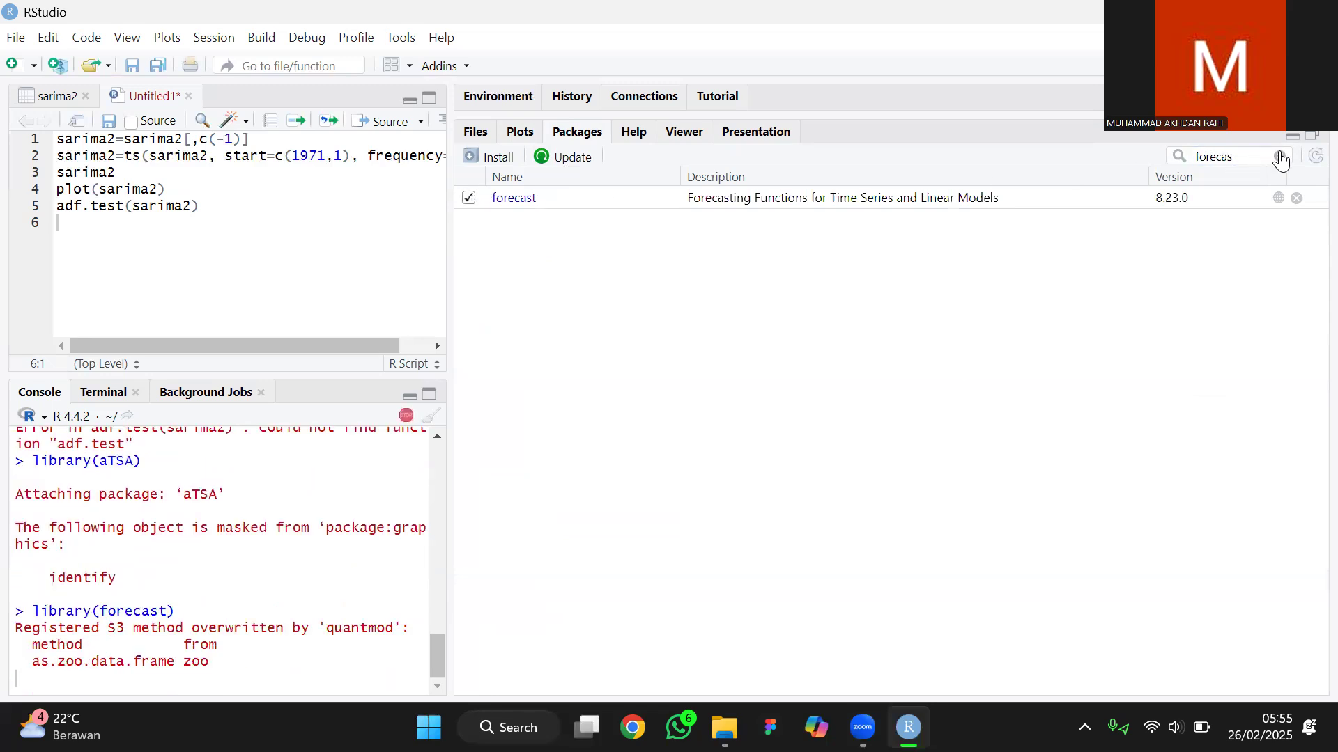
pyautogui.click(1280, 156)
pyautogui.write('lmtes')
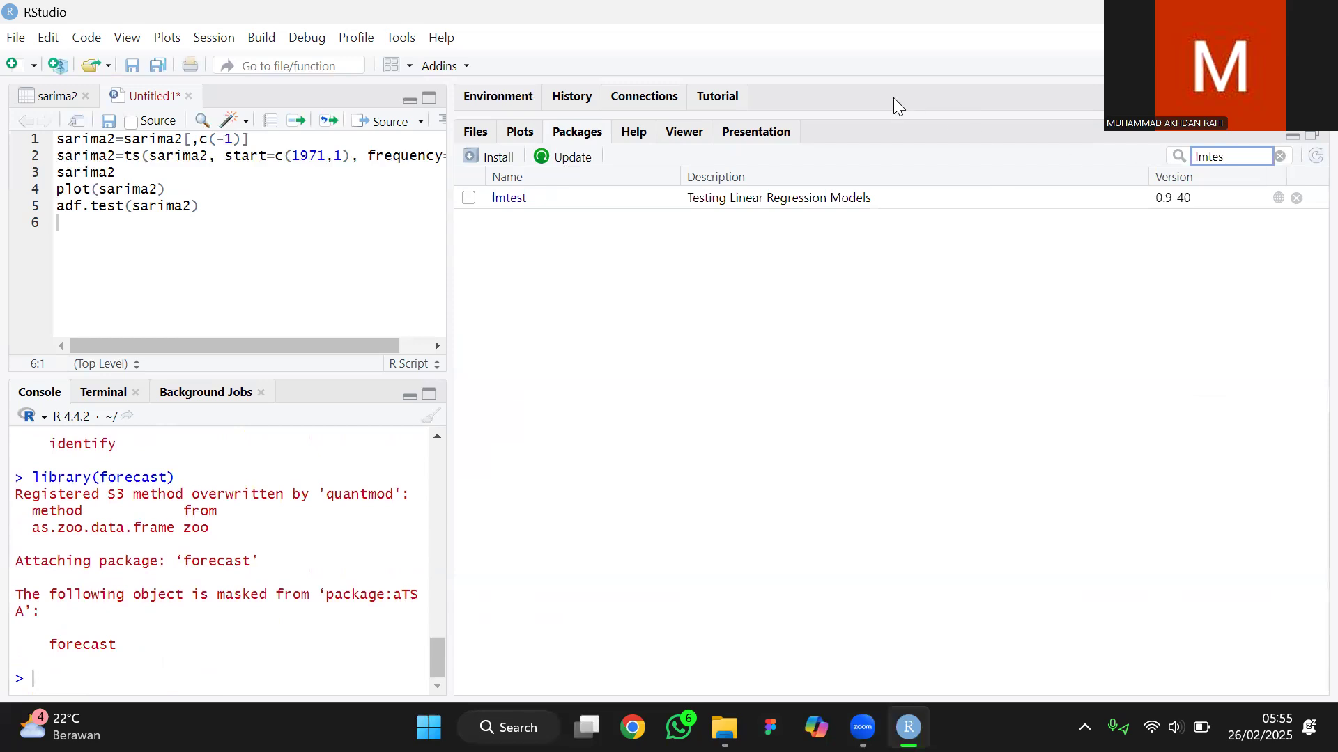
pyautogui.click(471, 200)
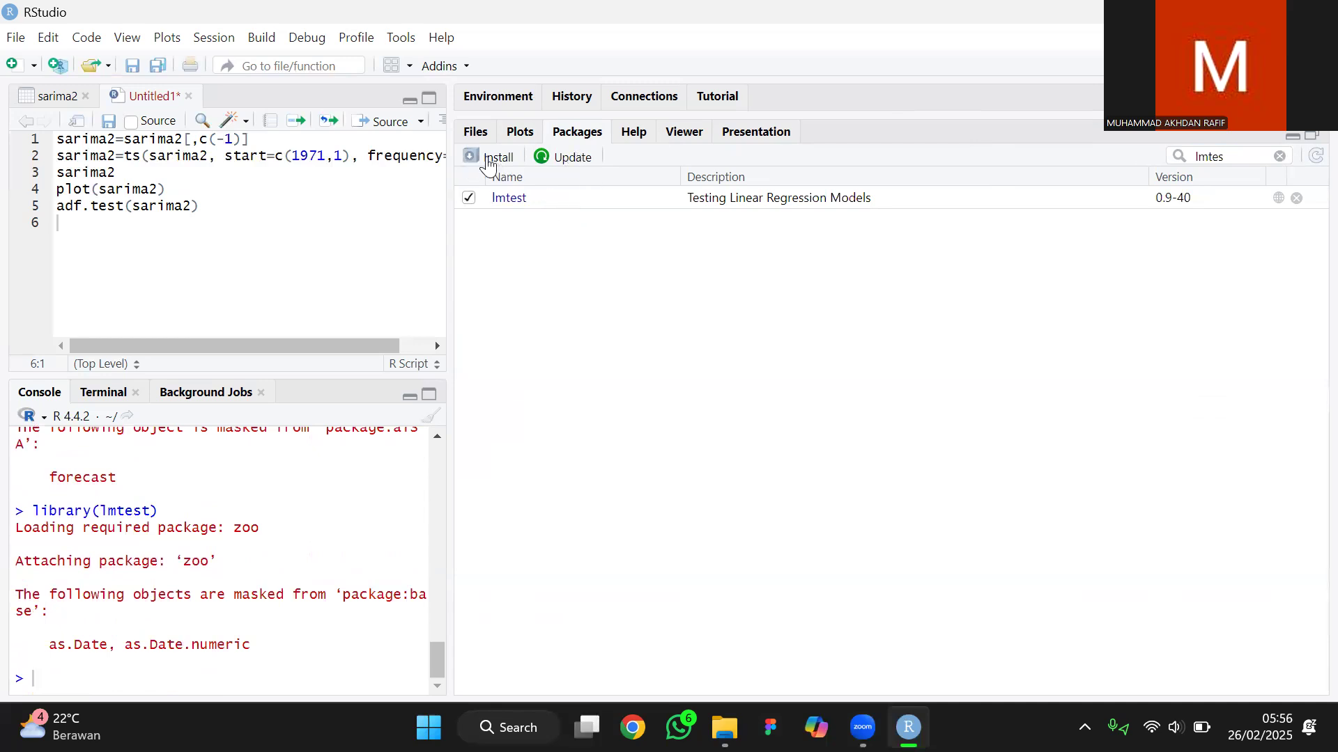
# Rerun adf.test(sarima2) on line 5 and review the p-values for all three Augmented Dickey-Fuller test types.
pyautogui.click(214, 207)
pyautogui.hotkey('ctrl', 'Return')
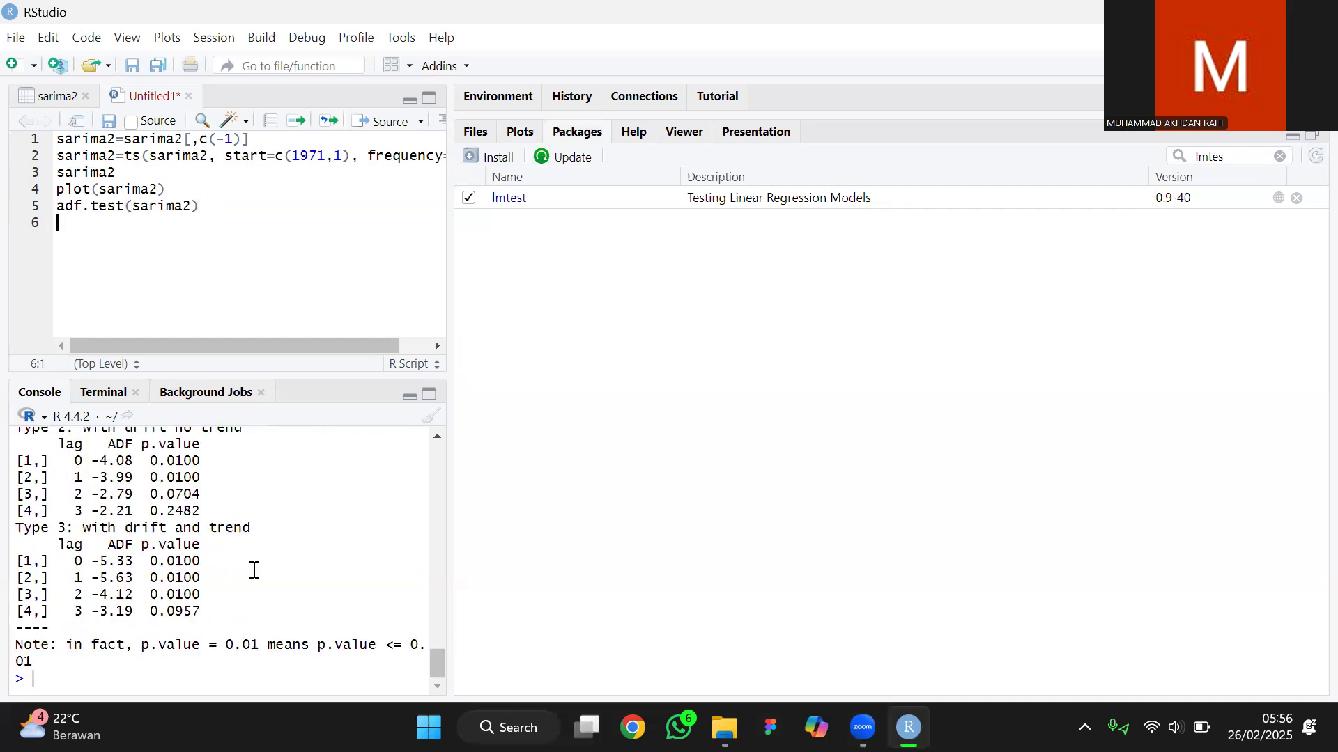
pyautogui.scroll(3, 239, 590)
pyautogui.scroll(2, 240, 588)
pyautogui.scroll(-3, 240, 588)
pyautogui.scroll(4, 239, 589)
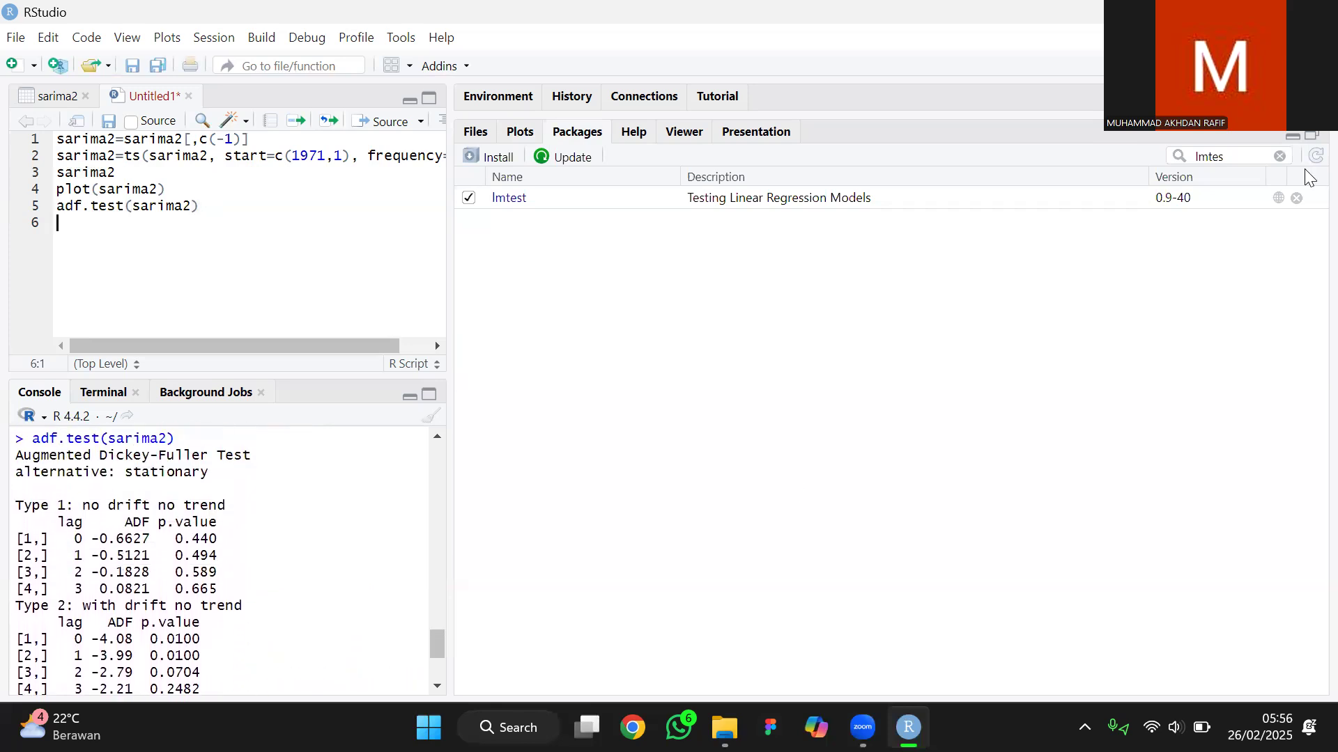
pyautogui.scroll(-3, 210, 540)
pyautogui.scroll(3, 209, 540)
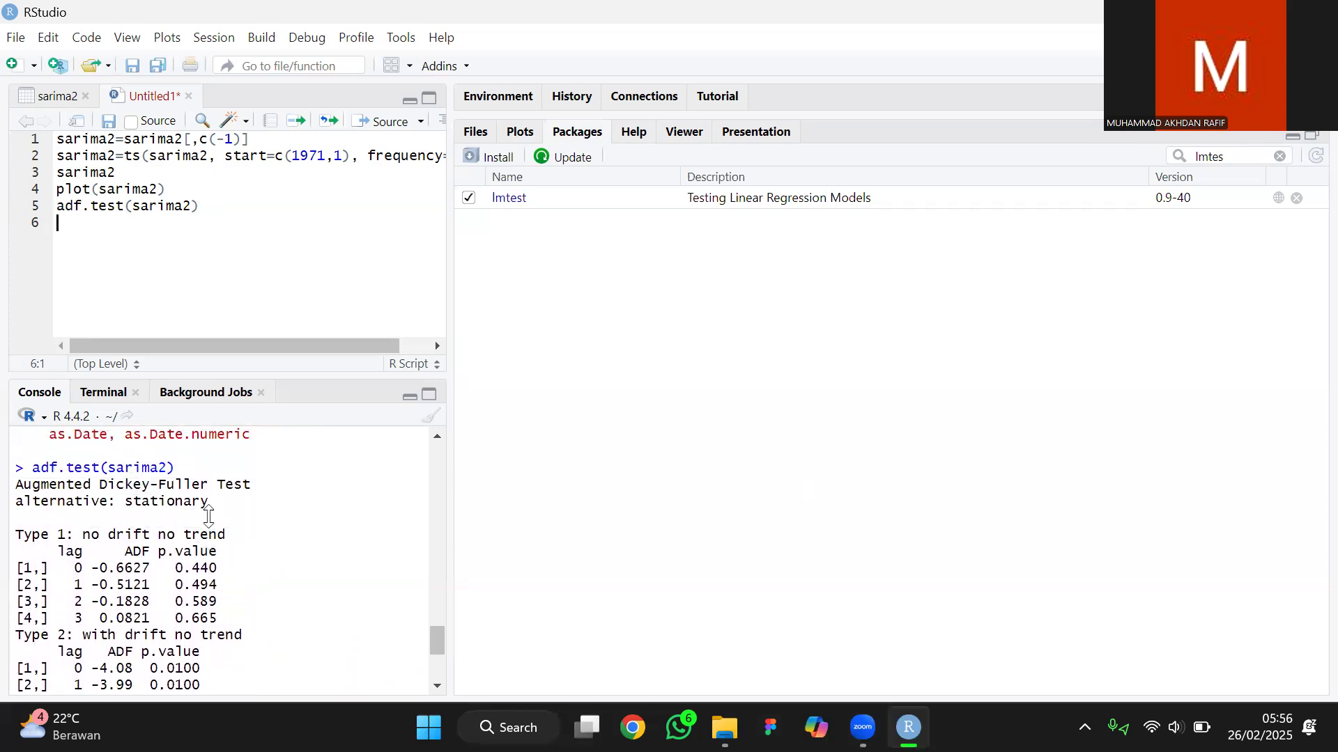
pyautogui.scroll(-5, 210, 539)
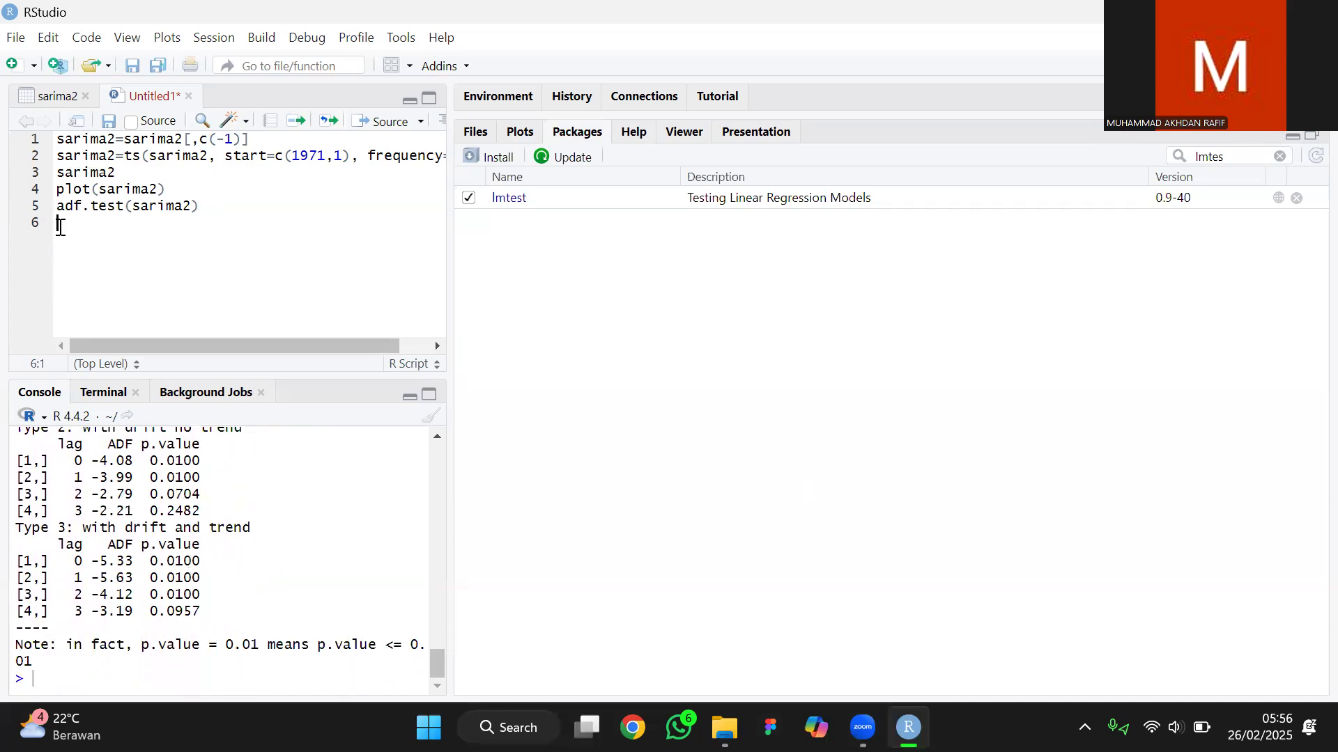
# Add and run adf.test(diff(sarima2)) on line 6, and review the p-values for the differenced series.
pyautogui.write('adf')
pyautogui.write('.test')
pyautogui.write('(dif')
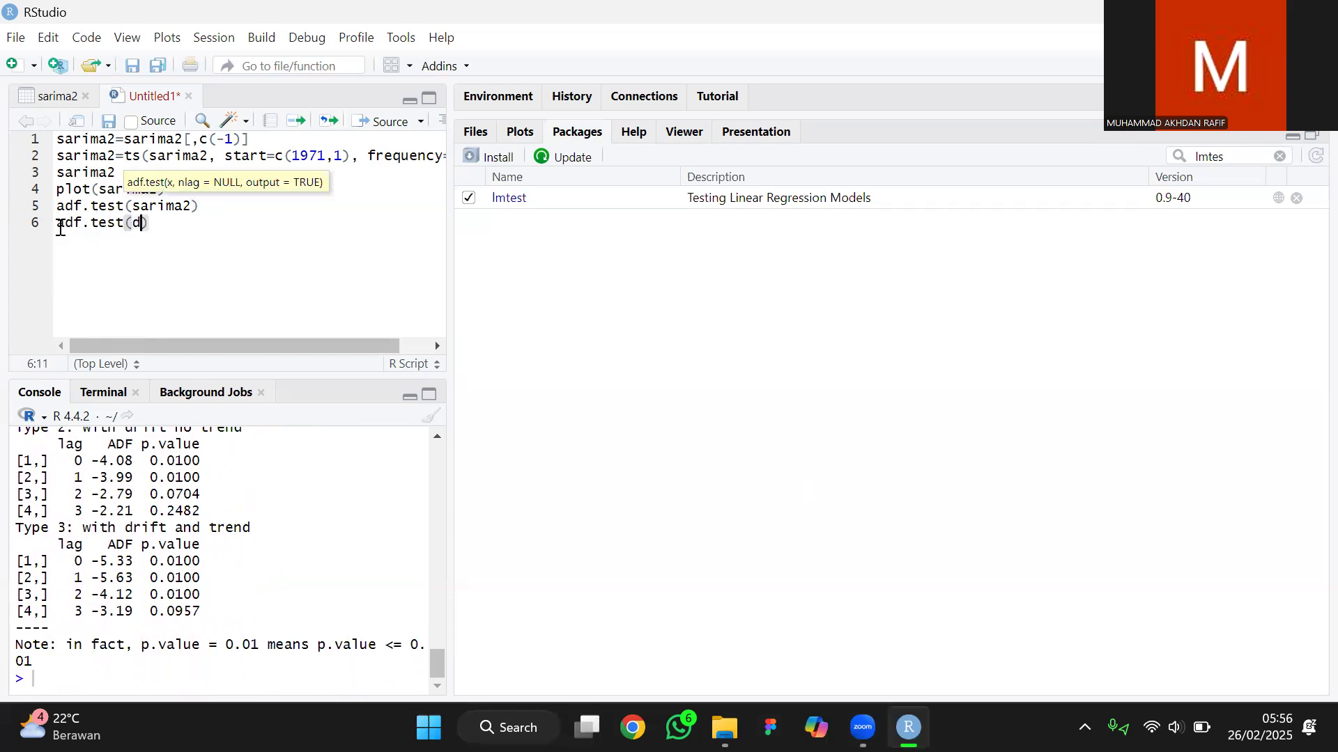
pyautogui.write('f')
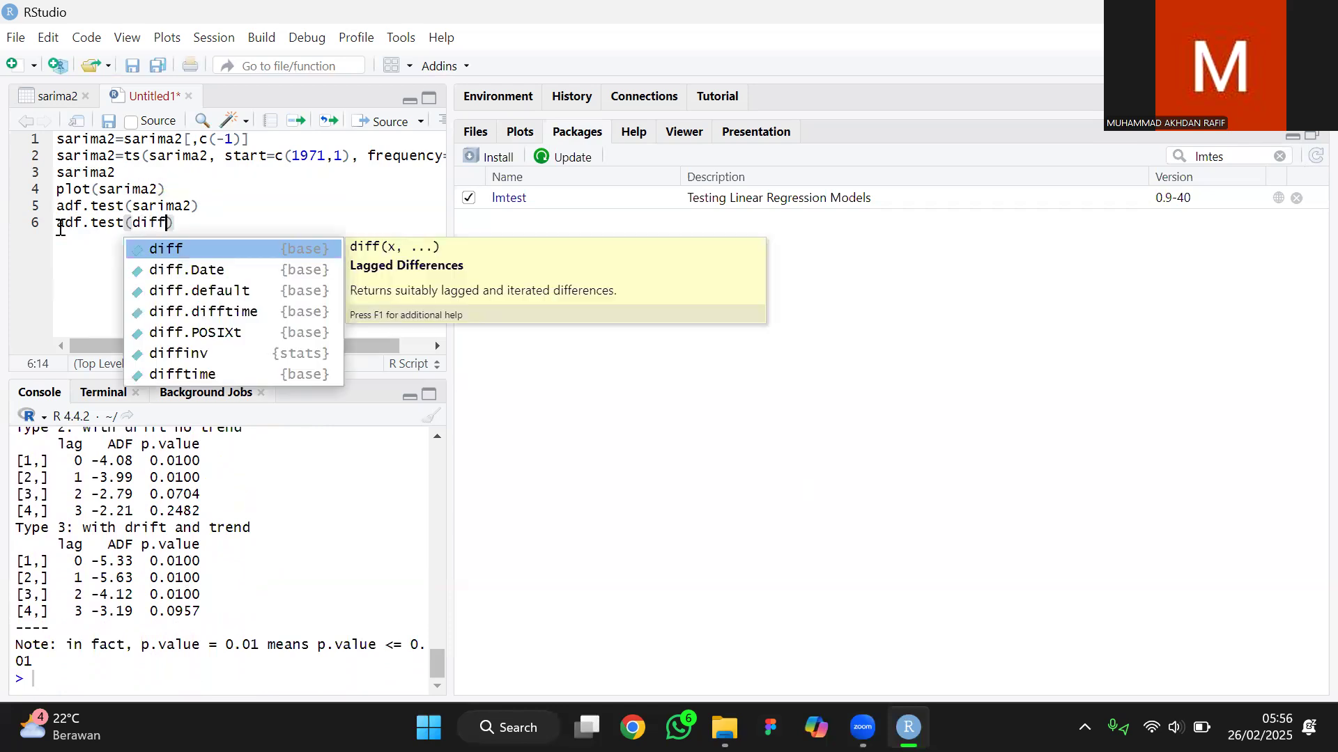
pyautogui.write('(sarim')
pyautogui.press('Tab')
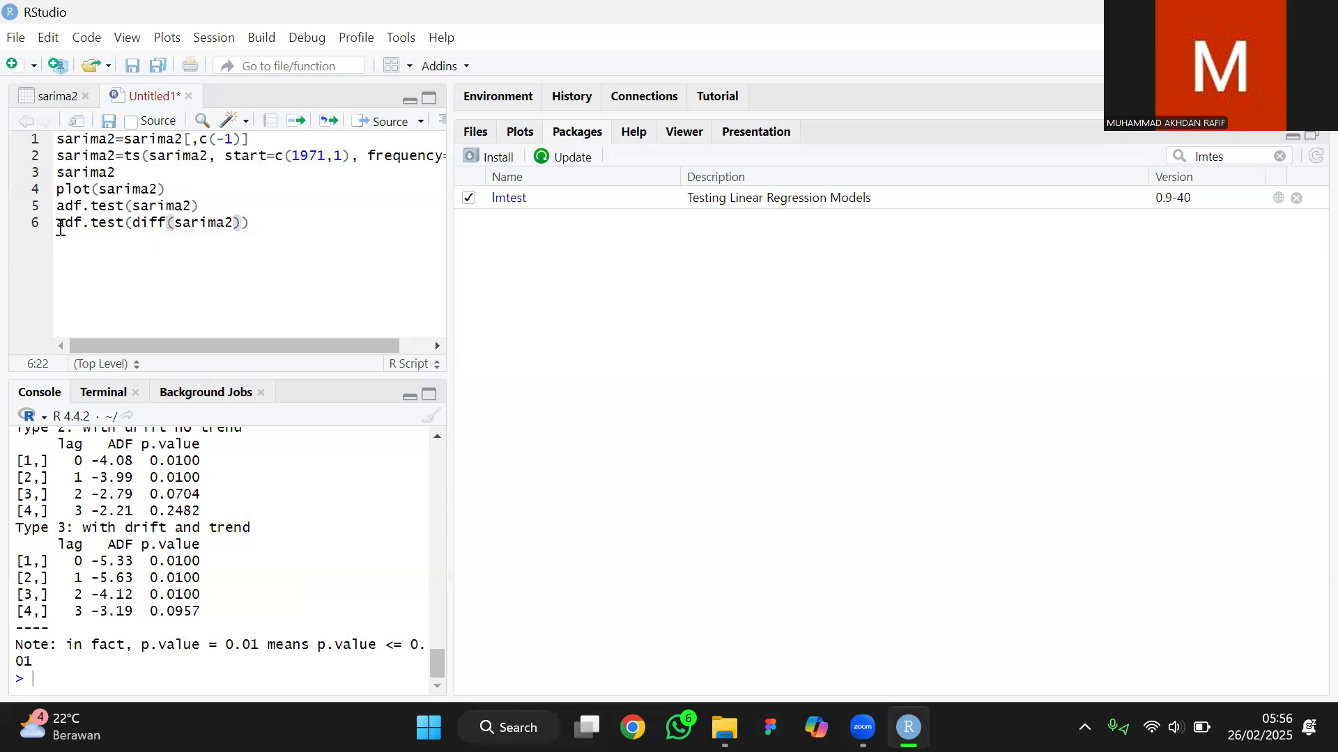
pyautogui.hotkey('ctrl', 'Return')
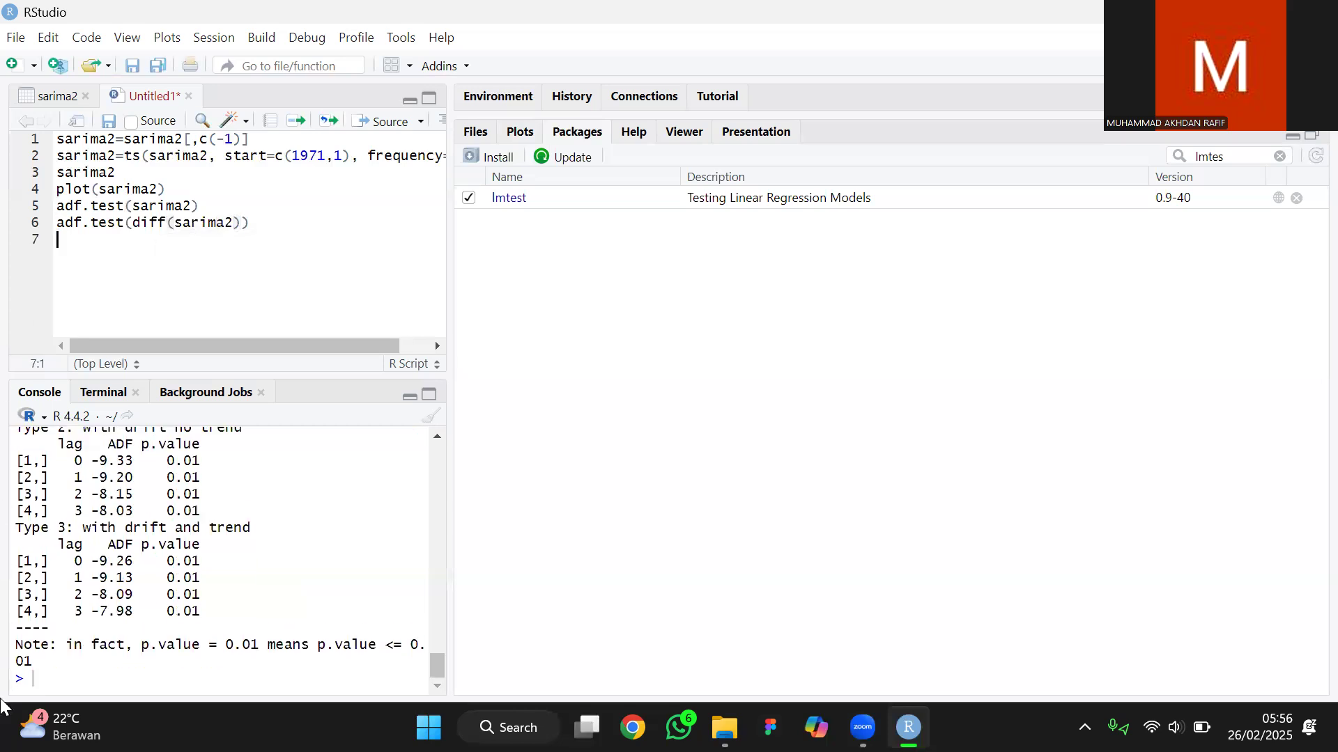
pyautogui.scroll(4, 228, 464)
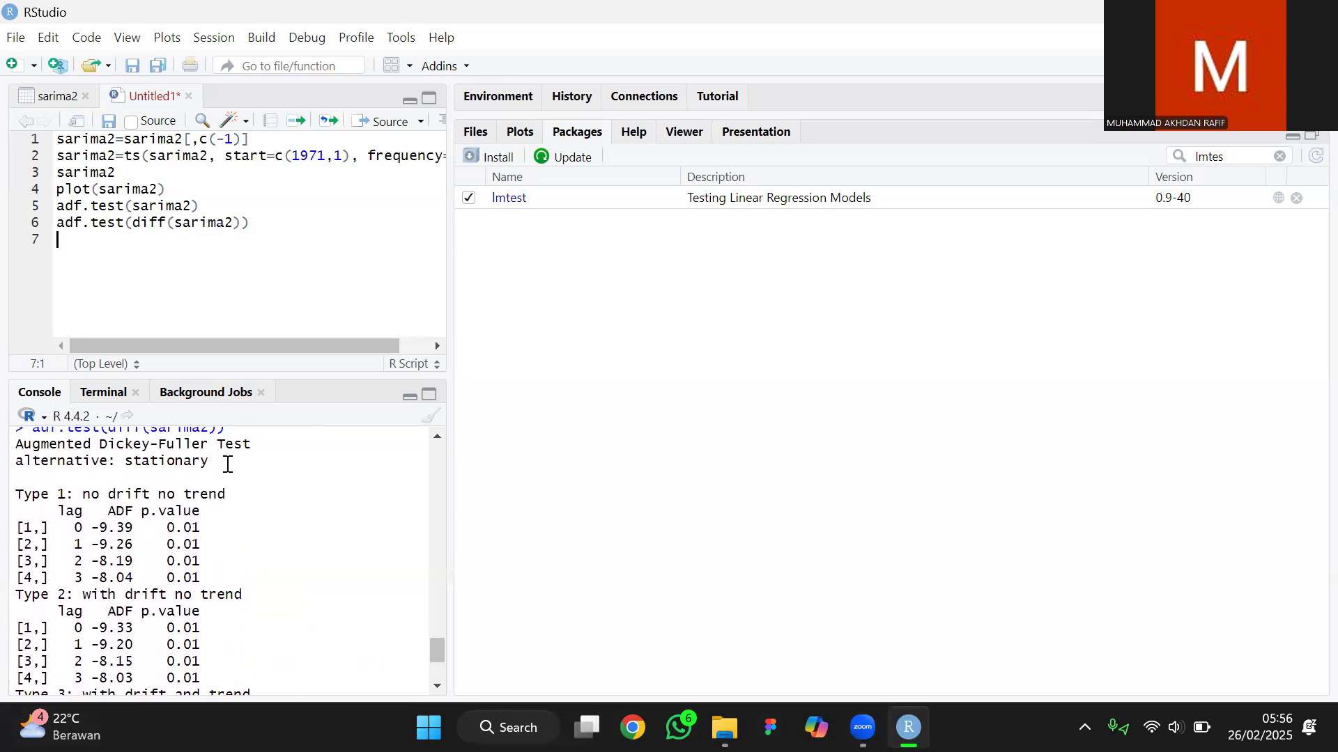
pyautogui.scroll(-3, 195, 600)
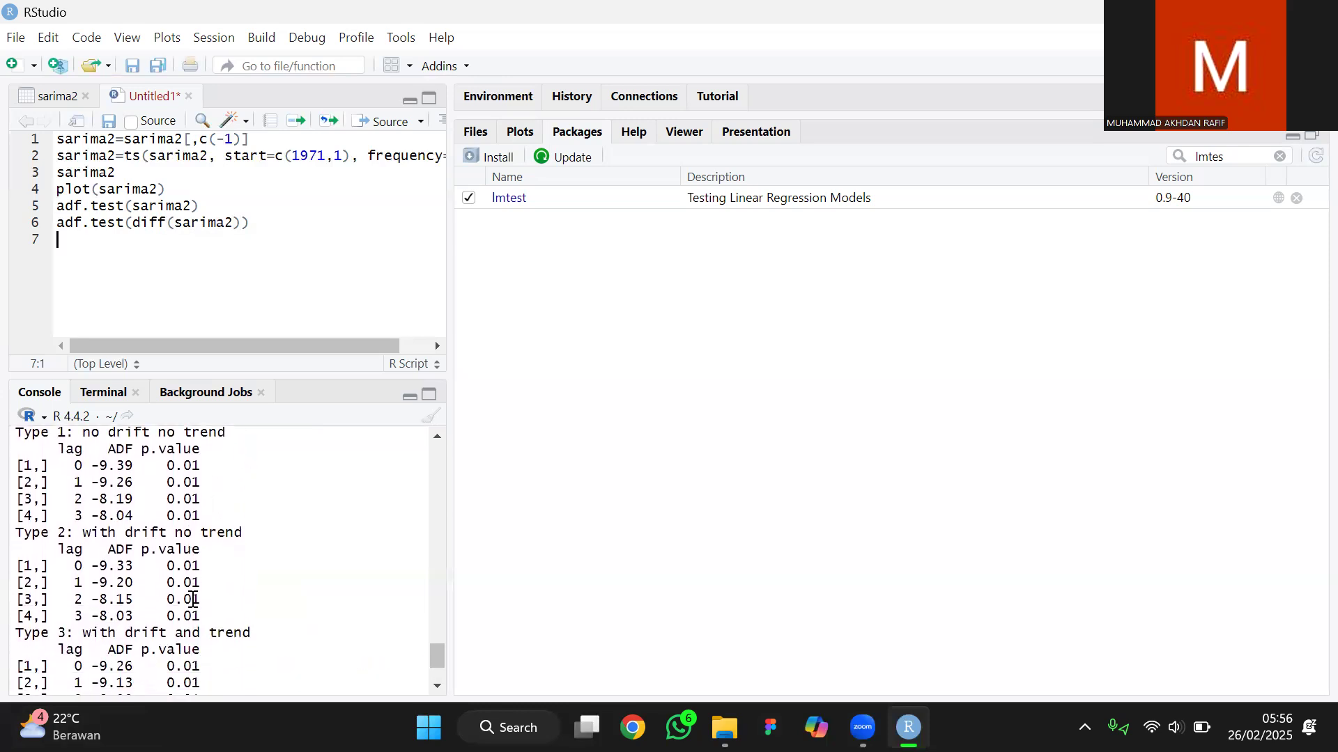
pyautogui.scroll(-3, 195, 598)
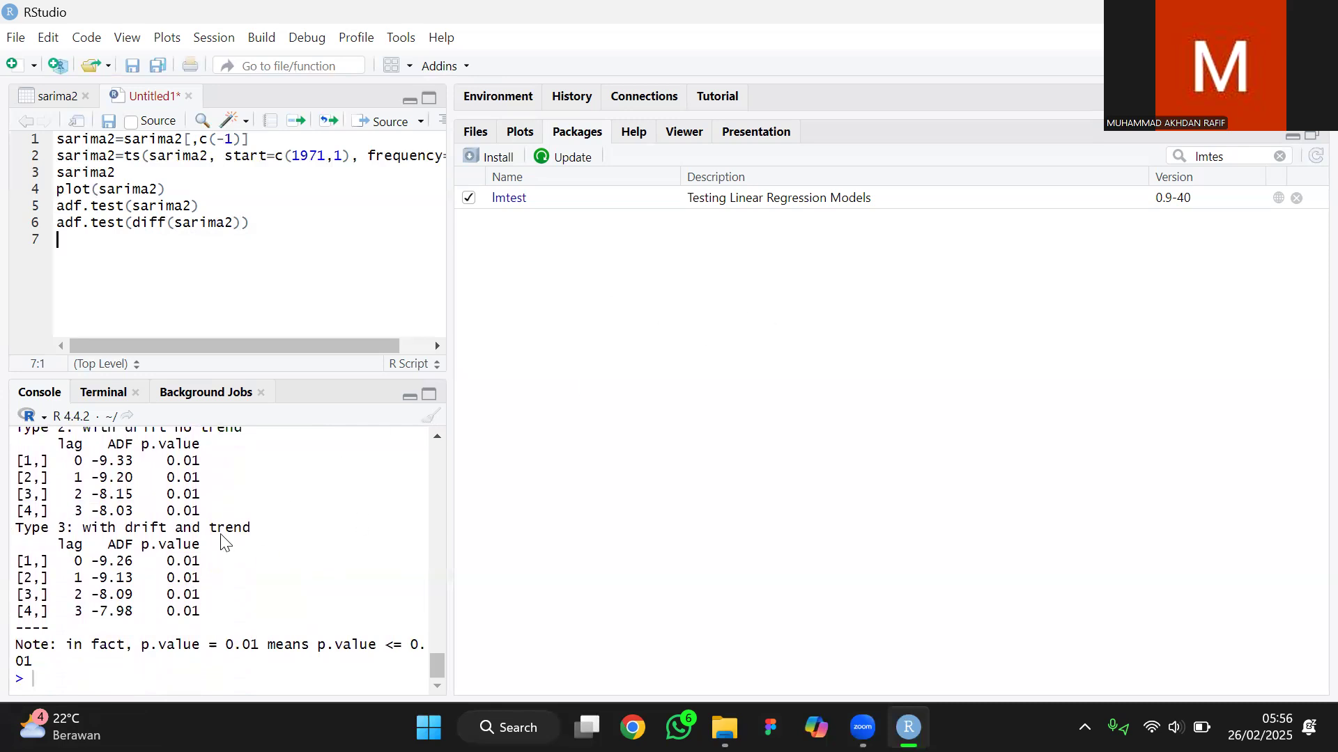
pyautogui.scroll(2, 222, 542)
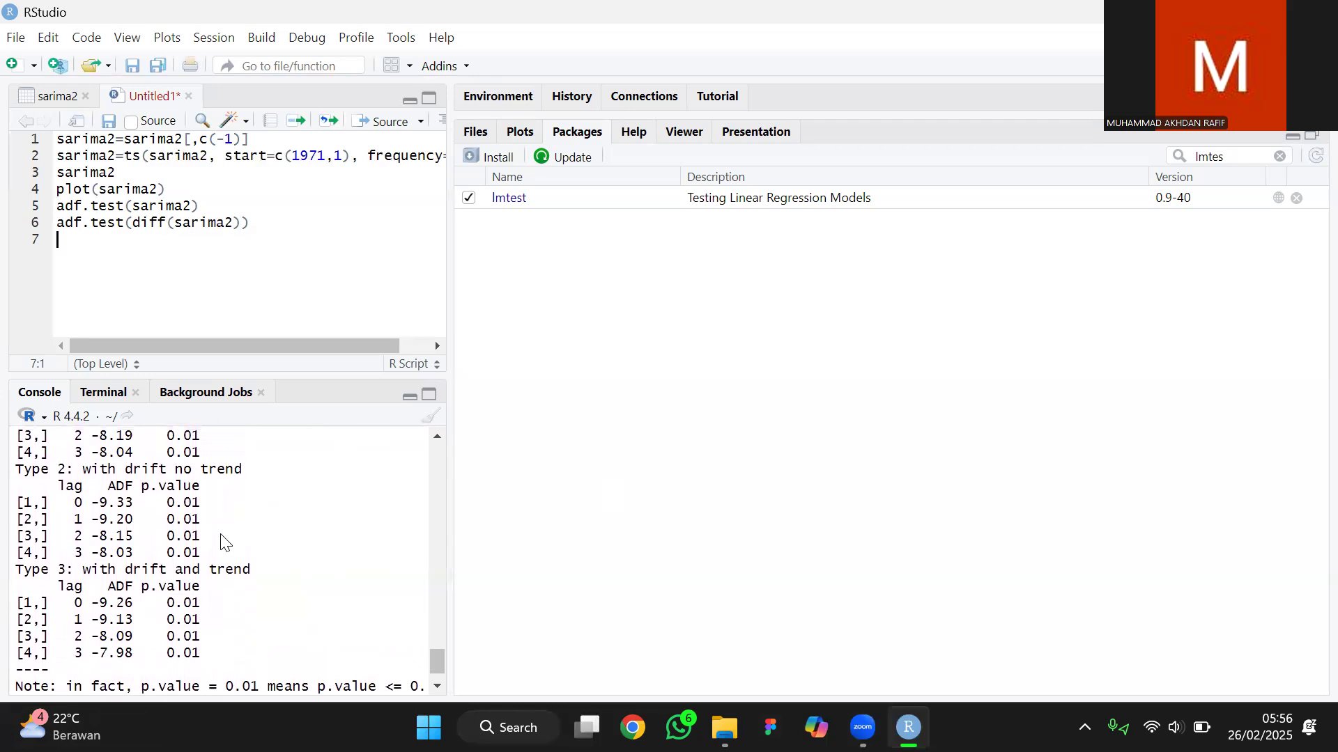
pyautogui.scroll(3, 222, 542)
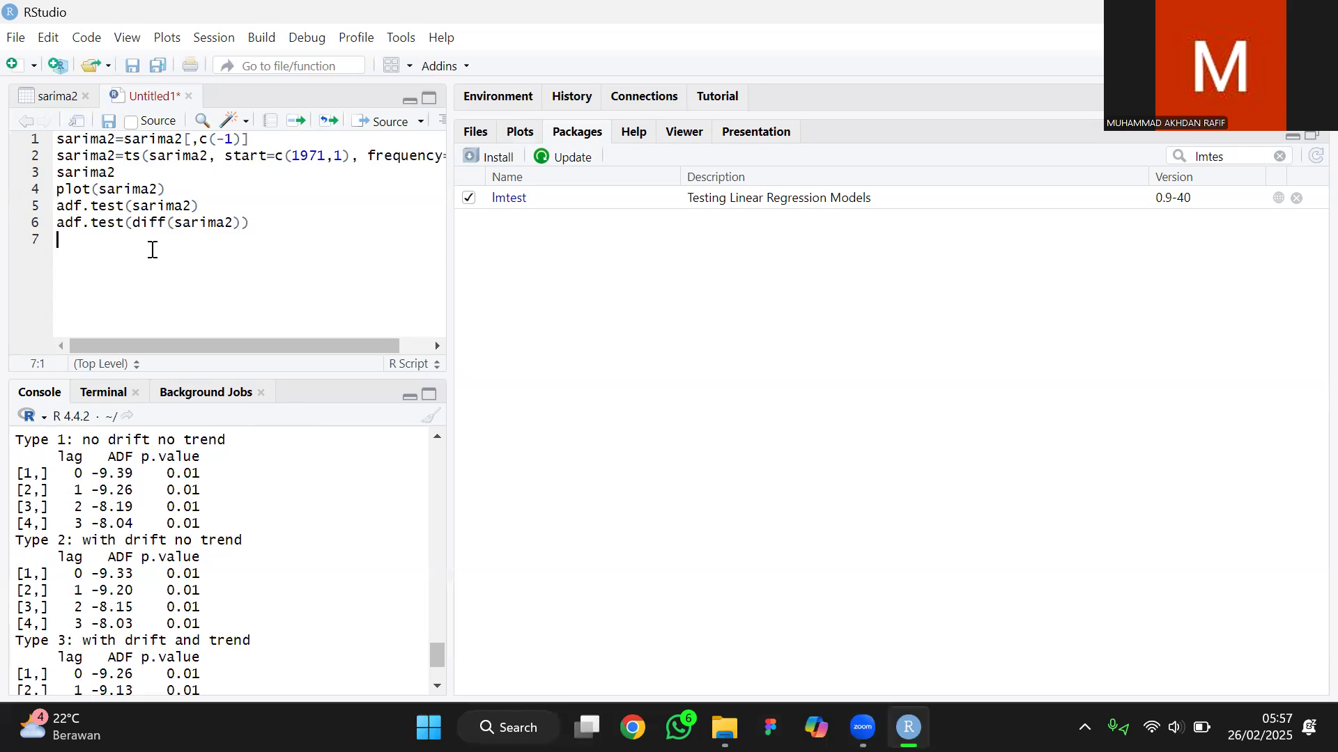
# Write acf(adf.test(diff(sarima2)) on line 7 of the script, reusing the differenced test expression from line 6.
pyautogui.write('Acf')
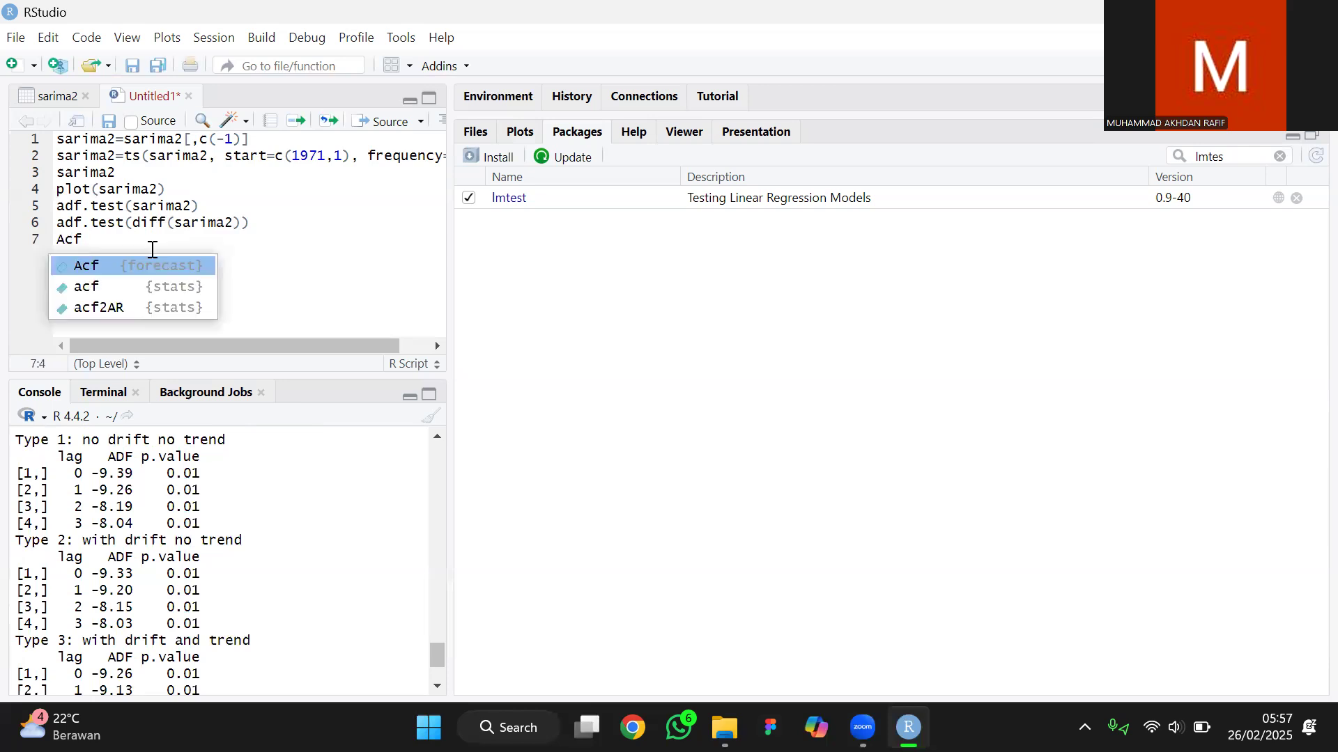
pyautogui.write('(')
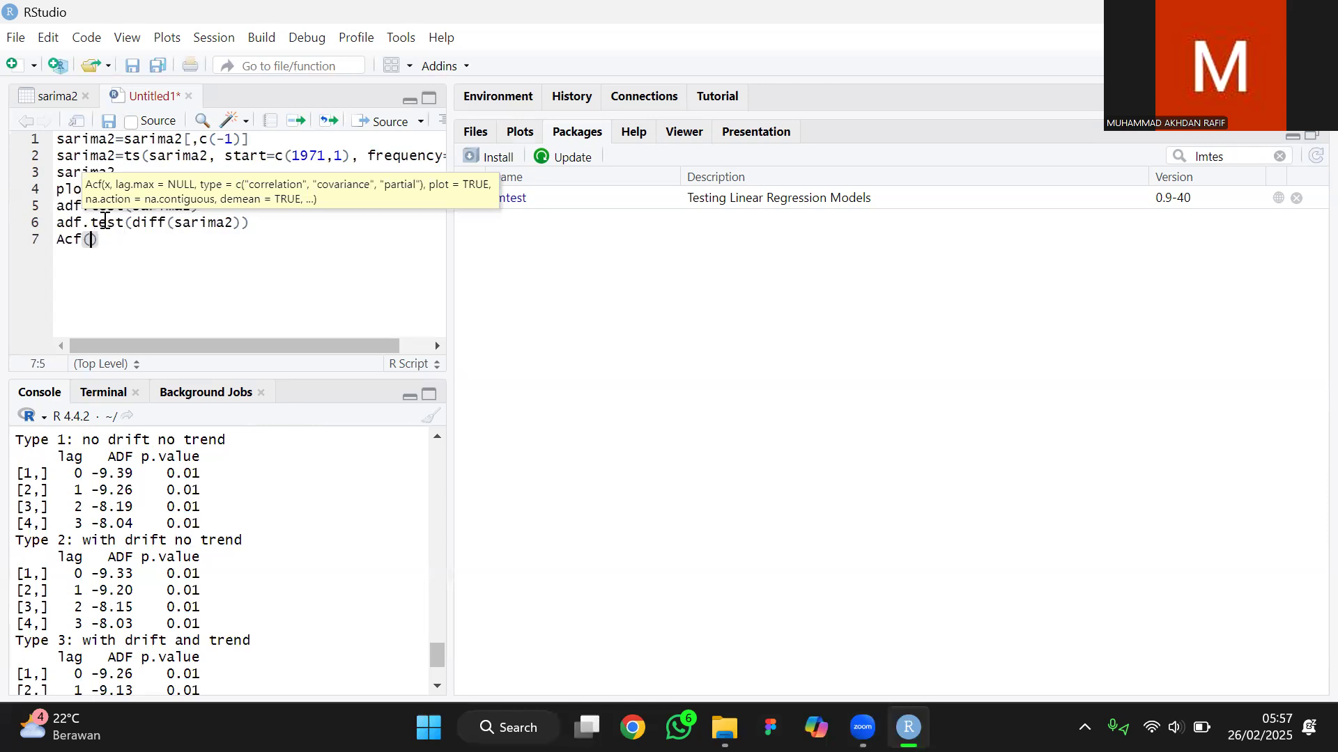
pyautogui.moveTo(59, 222); pyautogui.dragTo(271, 223)
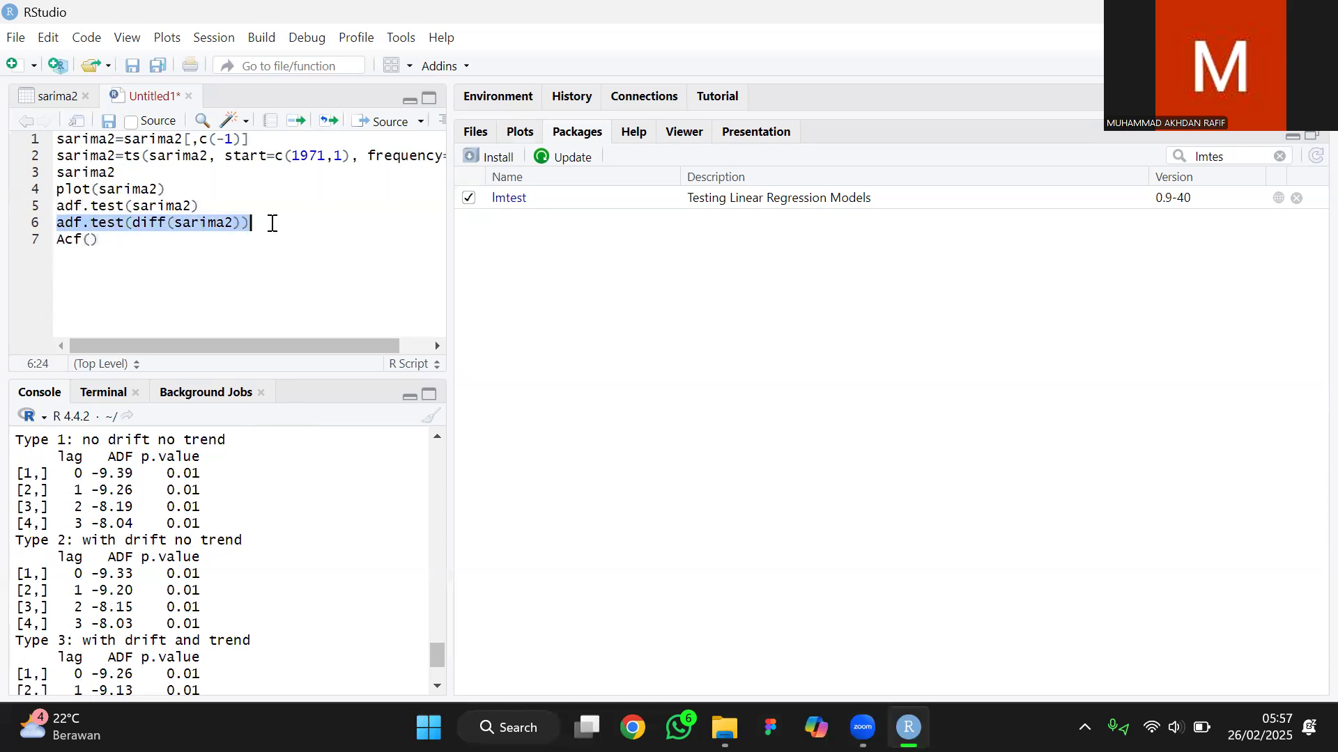
pyautogui.click(92, 244)
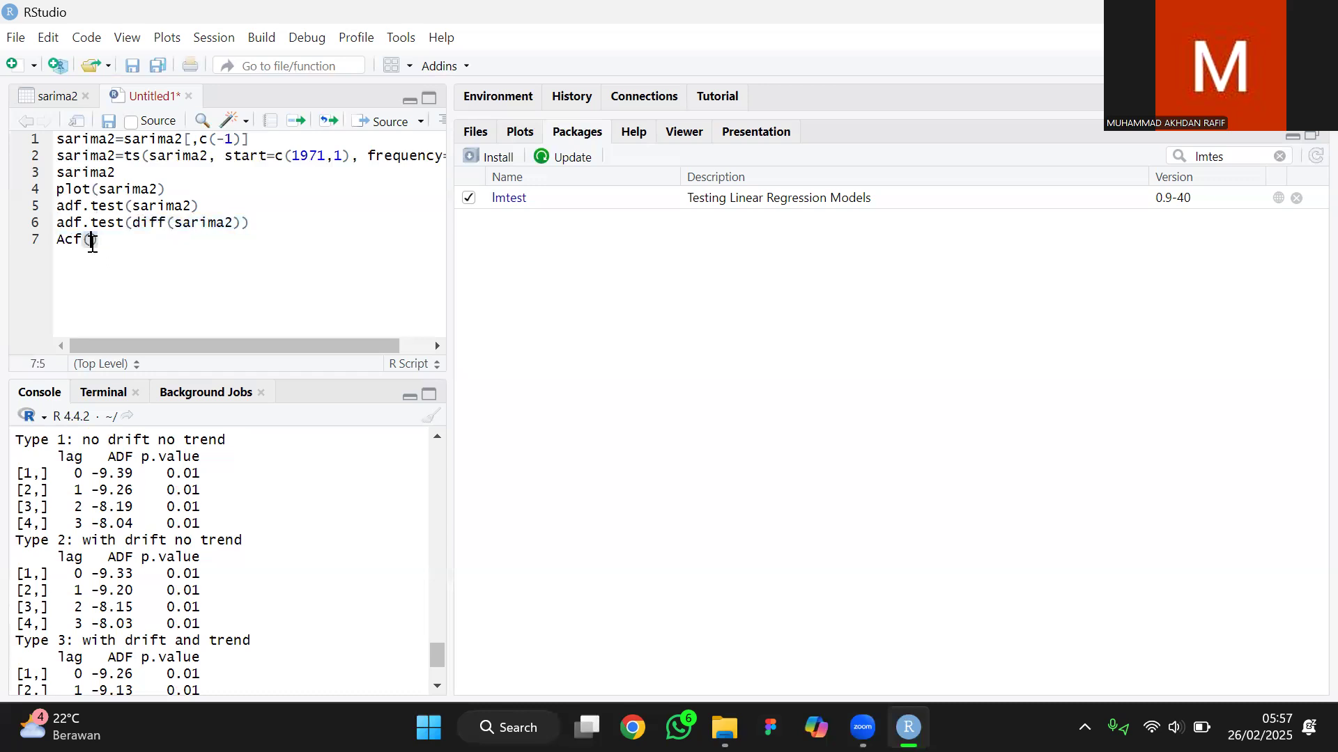
pyautogui.write('adf.test(diff(sarima2))')
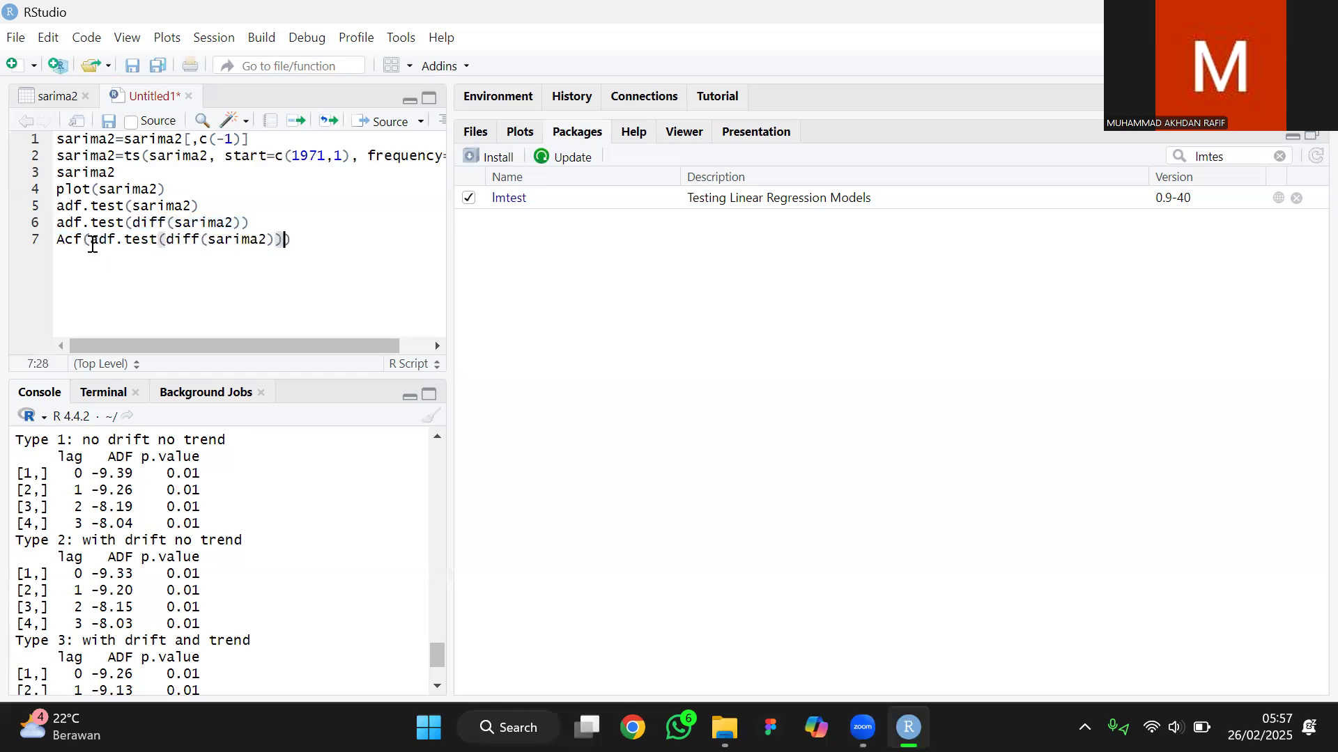
pyautogui.click(66, 242)
pyautogui.press('BackSpace')
pyautogui.write('a')
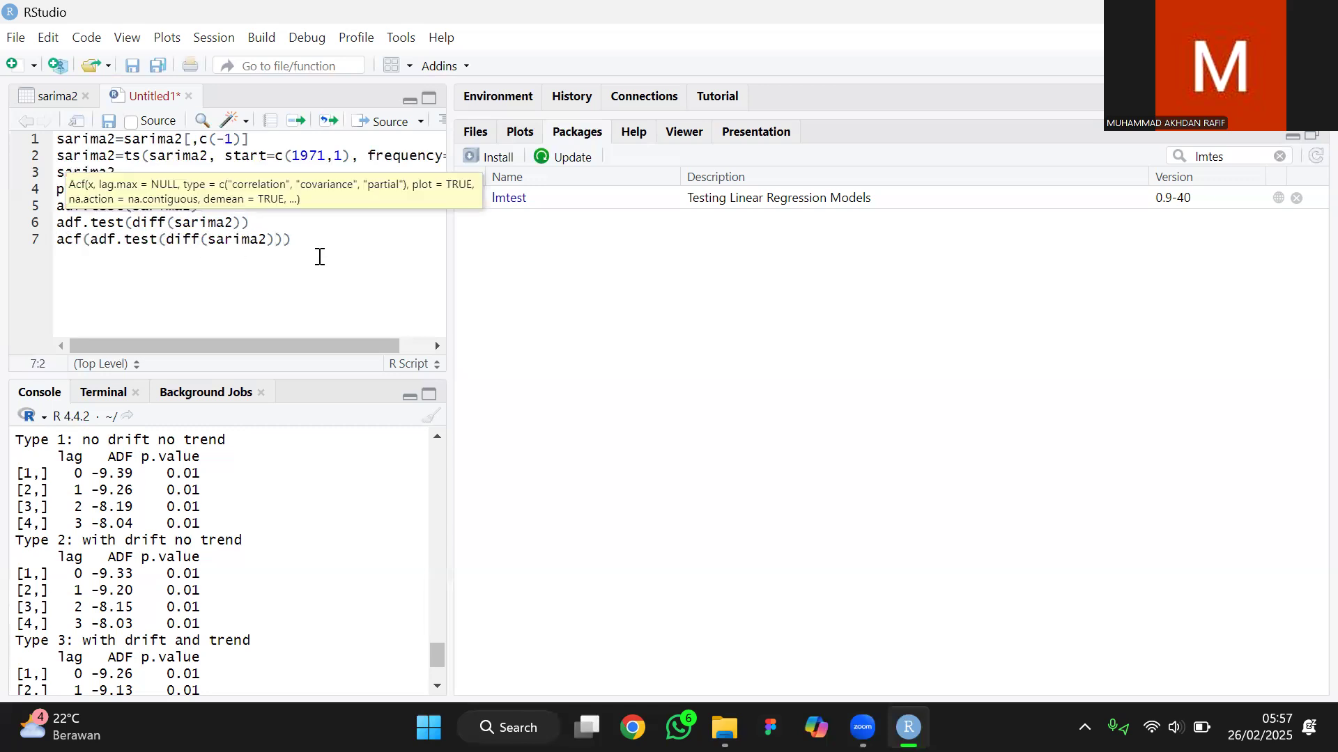
pyautogui.click(291, 242)
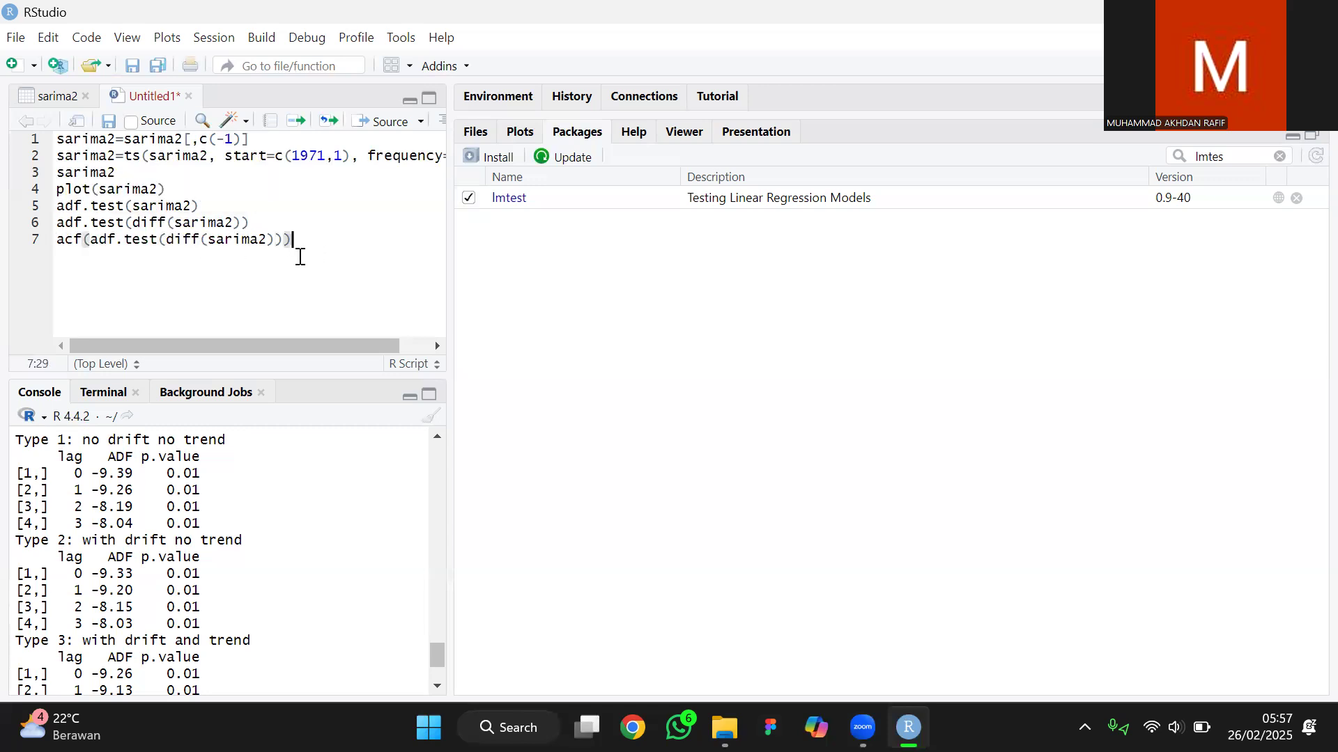
pyautogui.press('BackSpace')
# Write pacf(adf.test(diff(sarima2))) on line 8, reusing the diff(sarima2) expression from line 7.
pyautogui.press('Return')
pyautogui.write('pacf')
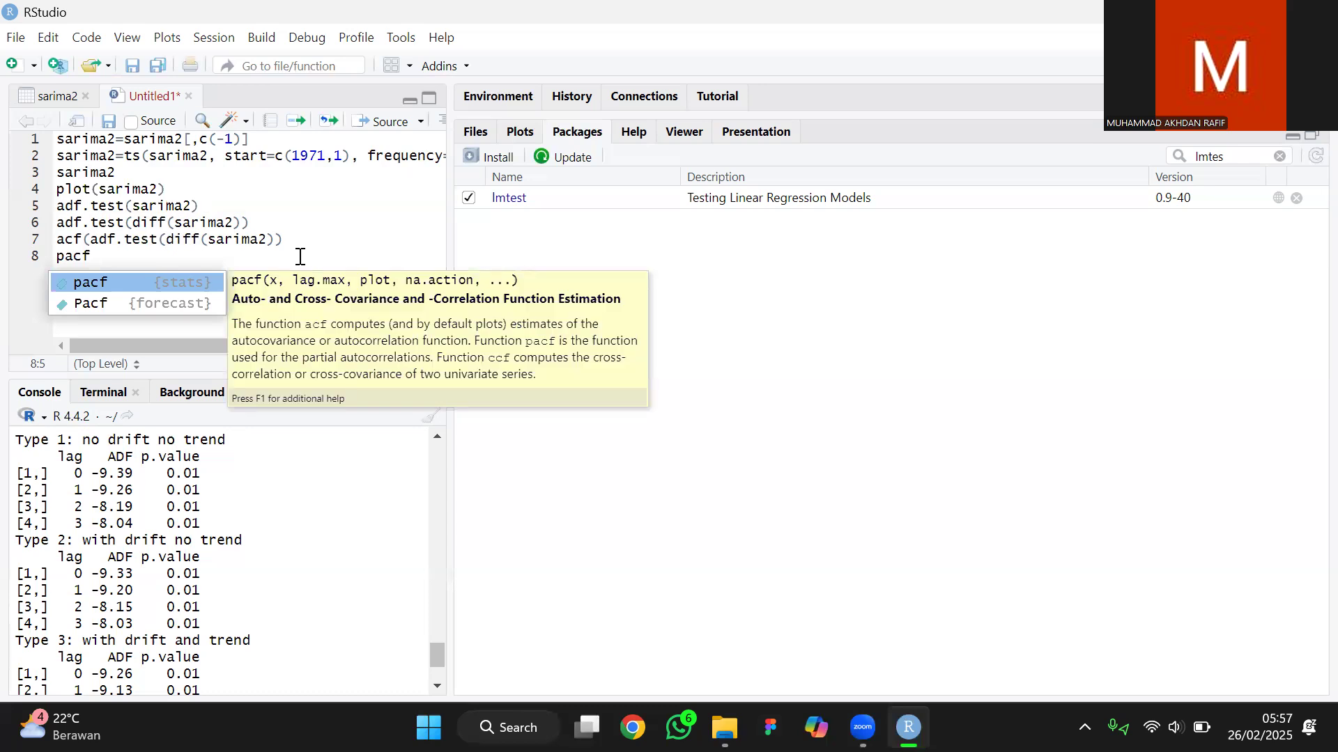
pyautogui.write('(')
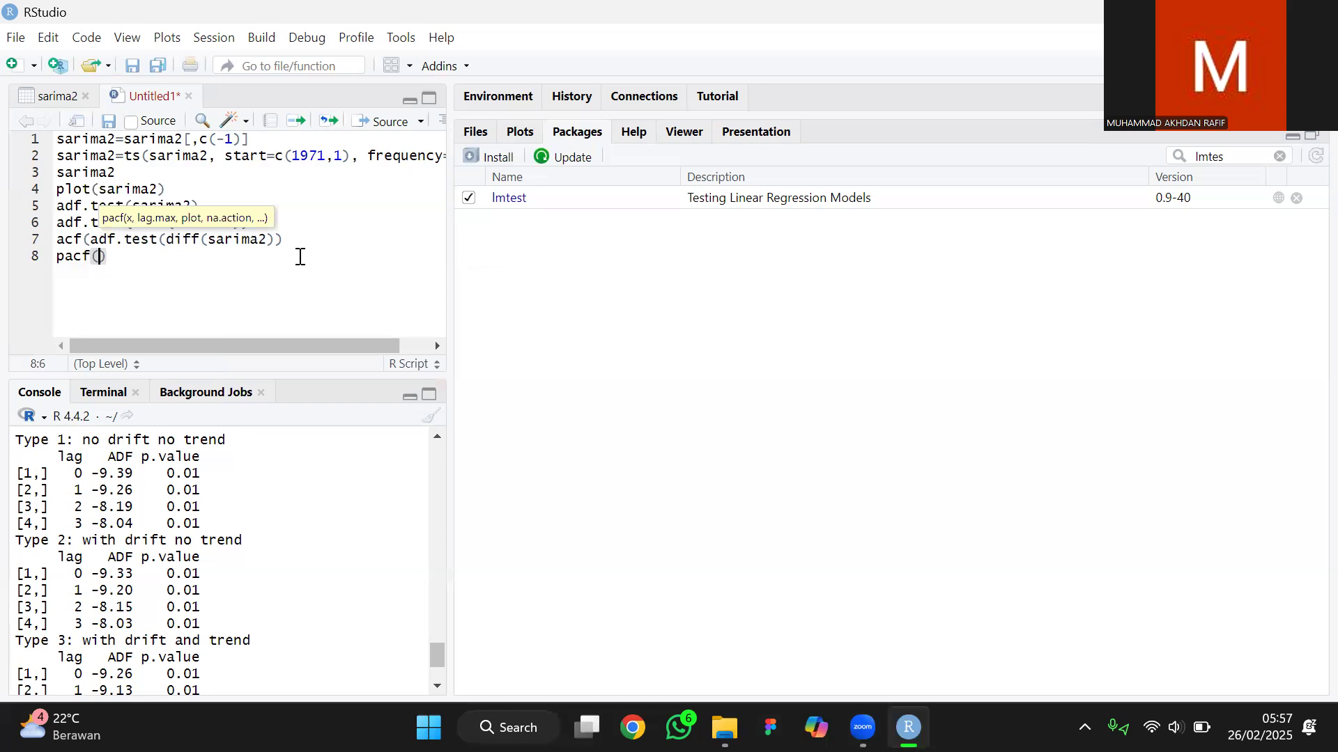
pyautogui.write('adf')
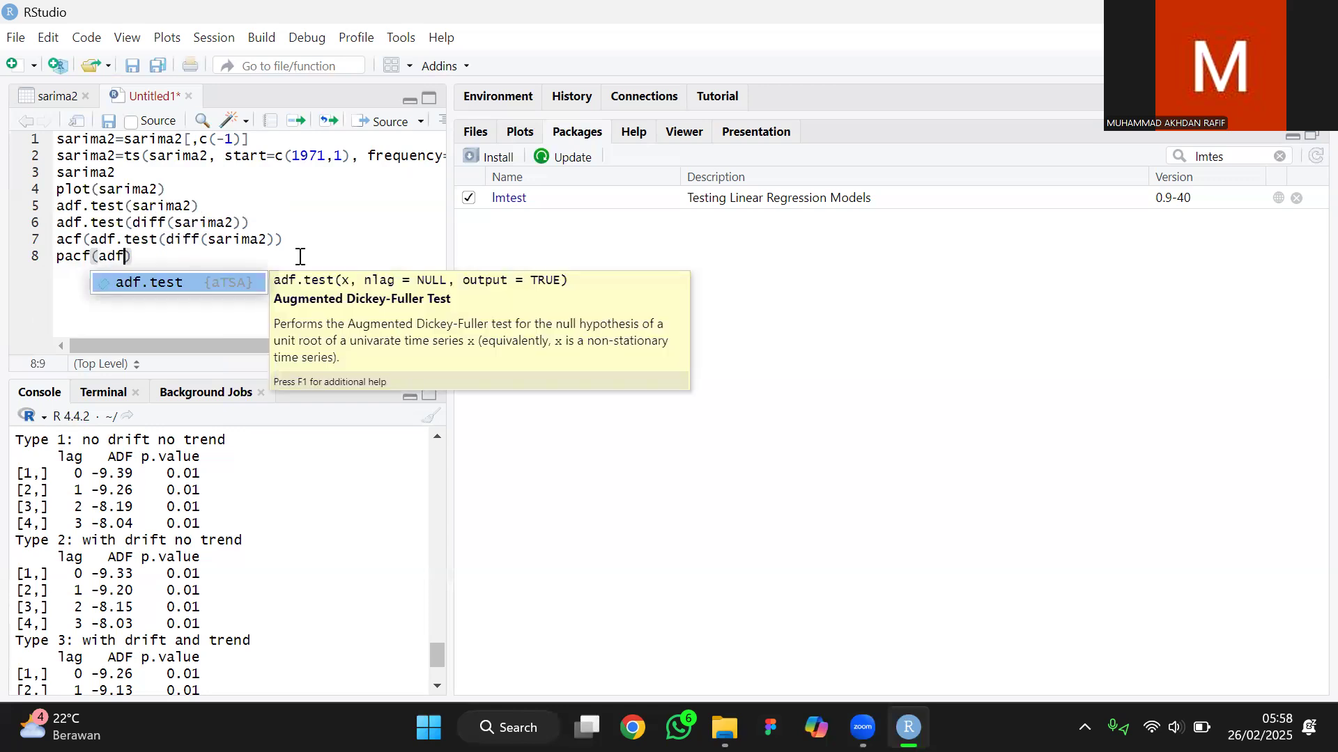
pyautogui.press('Tab')
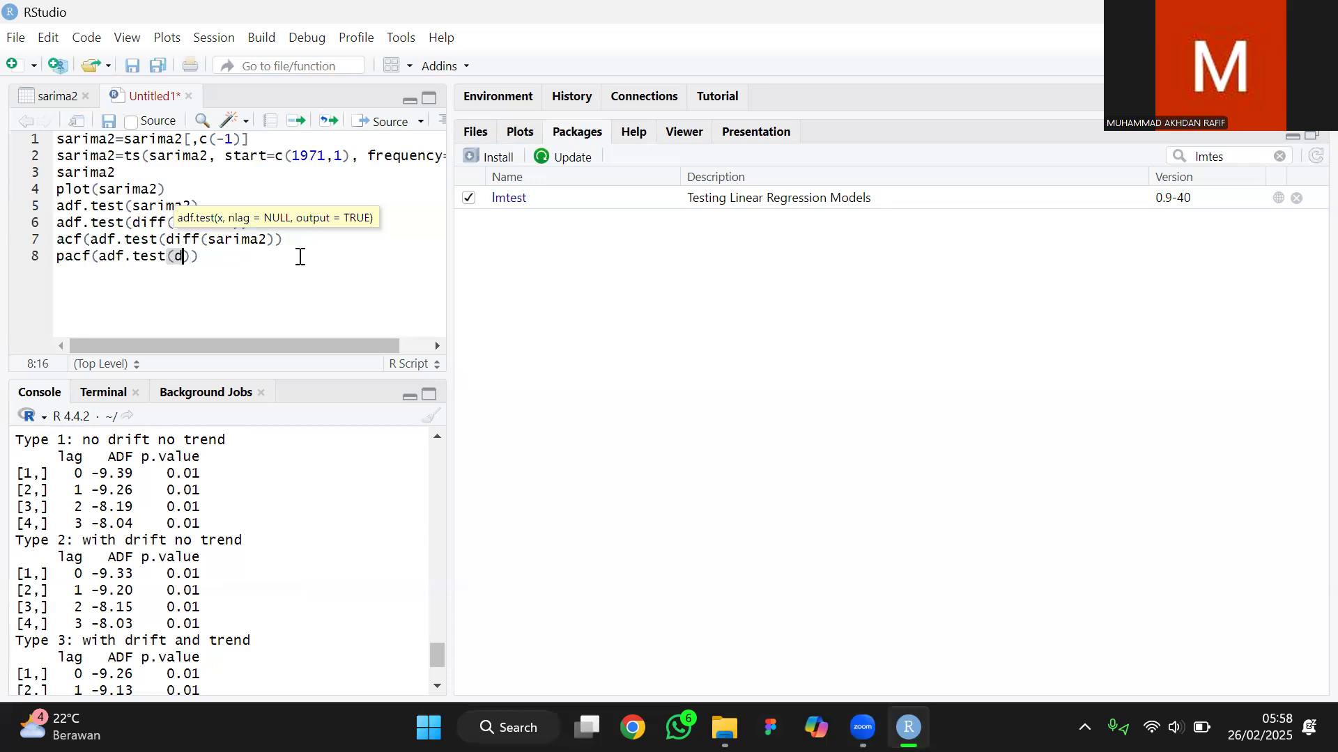
pyautogui.click(167, 240)
pyautogui.moveTo(168, 240); pyautogui.dragTo(272, 243)
pyautogui.hotkey('ctrl', 'c')
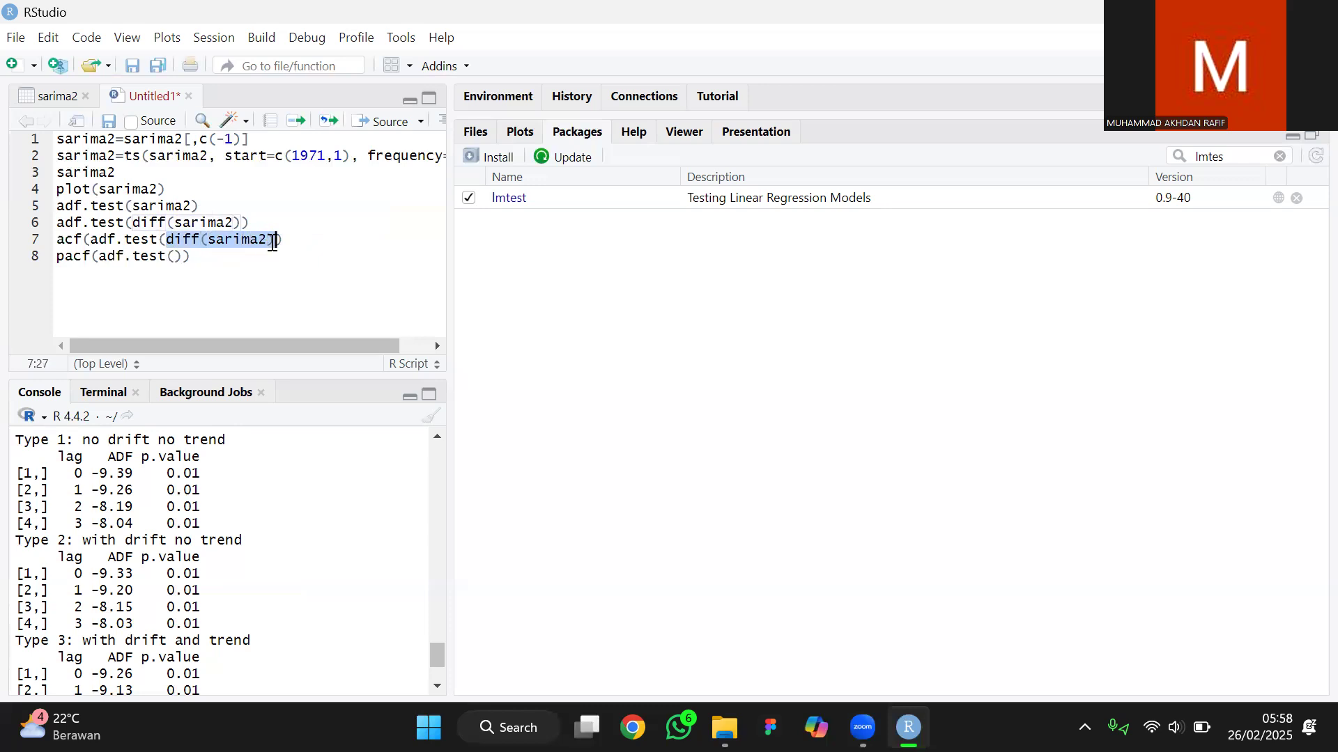
pyautogui.click(177, 261)
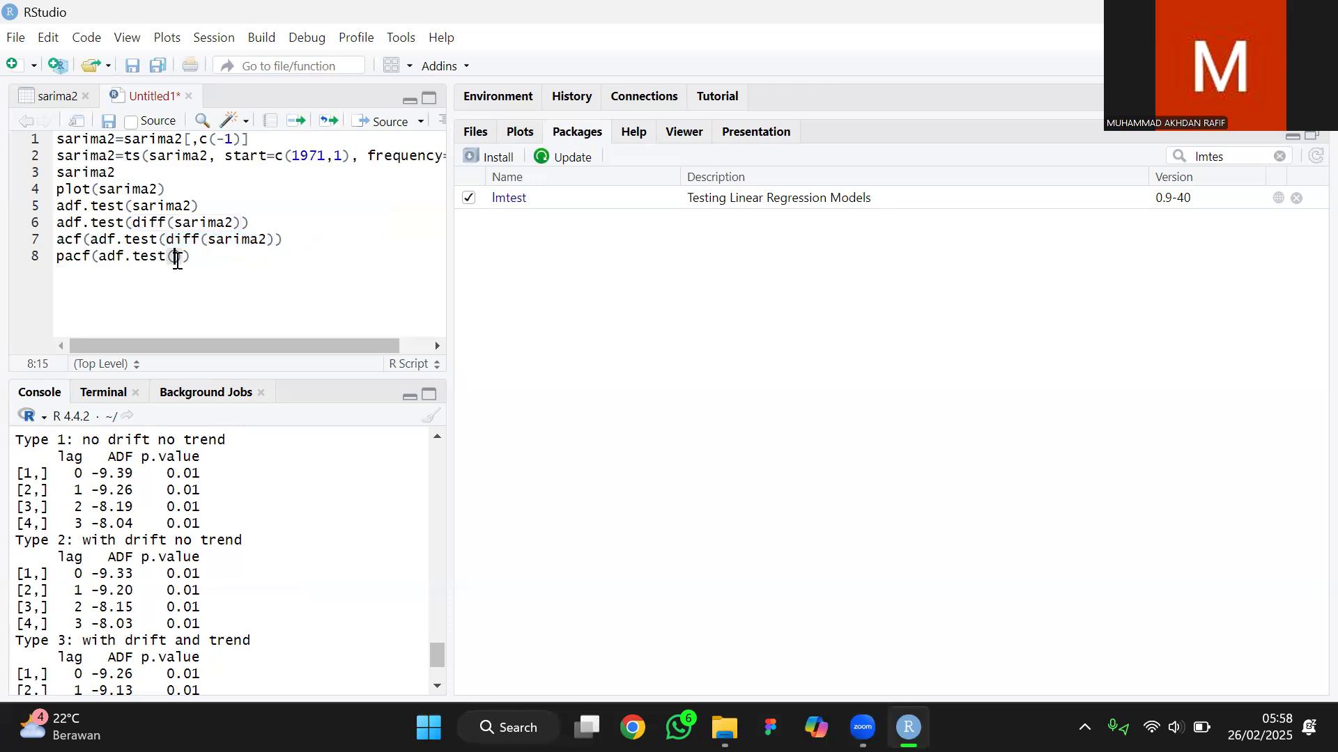
pyautogui.hotkey('ctrl', 'v')
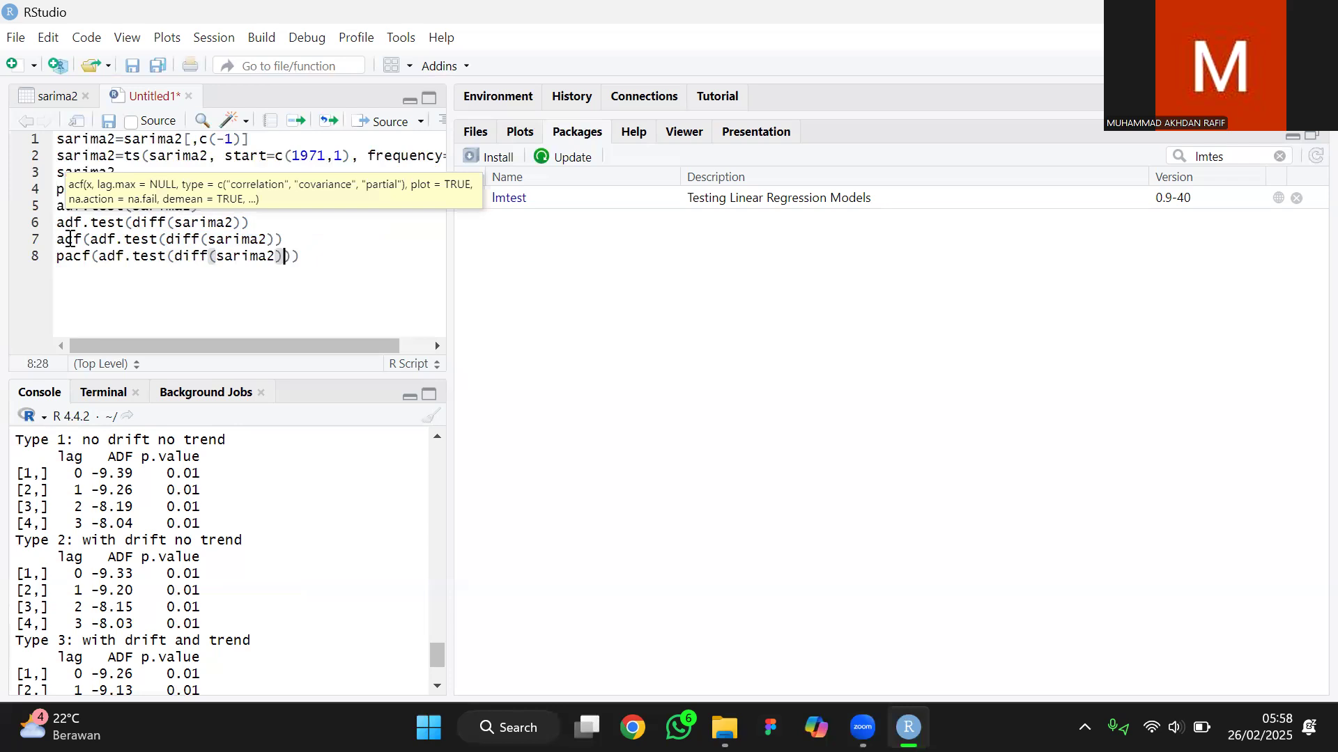
# Insert par(mfrow=c(1,2)) on a new line above the acf call and try to run lines 7 to 9.
pyautogui.click(260, 223)
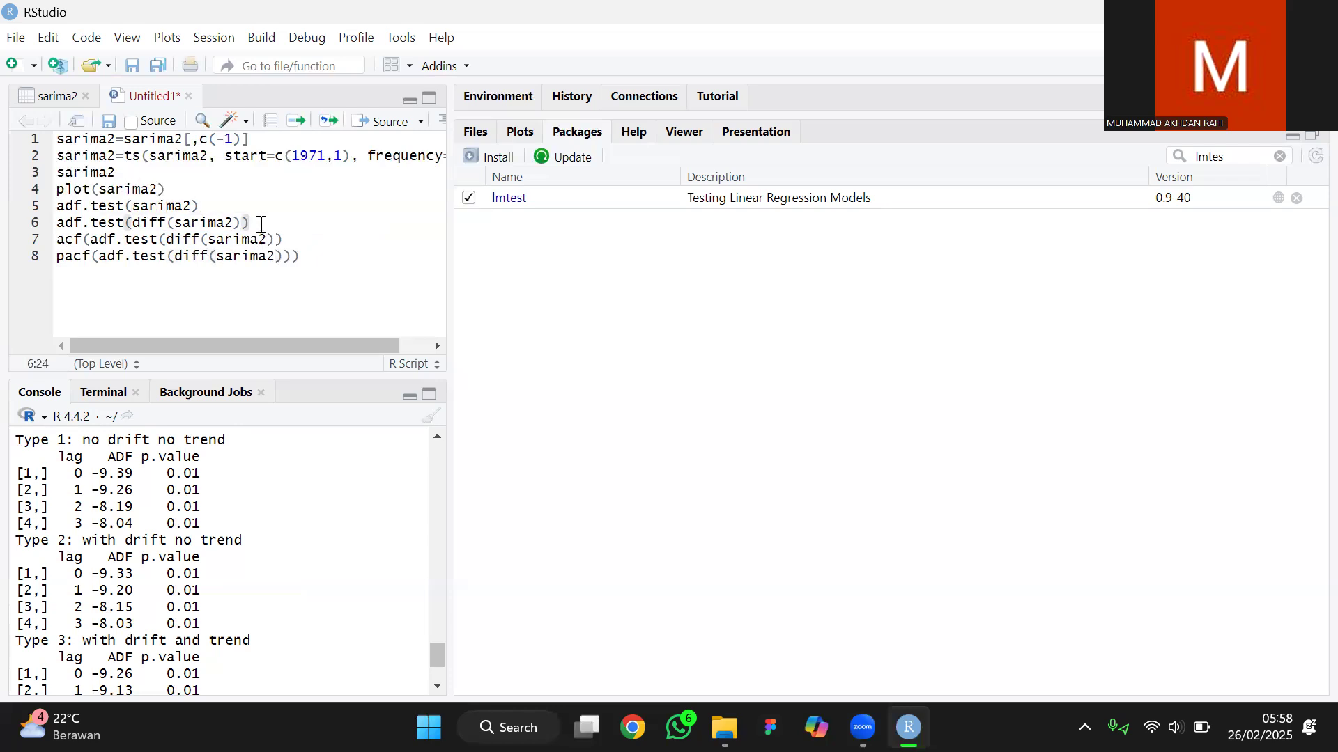
pyautogui.click(507, 131)
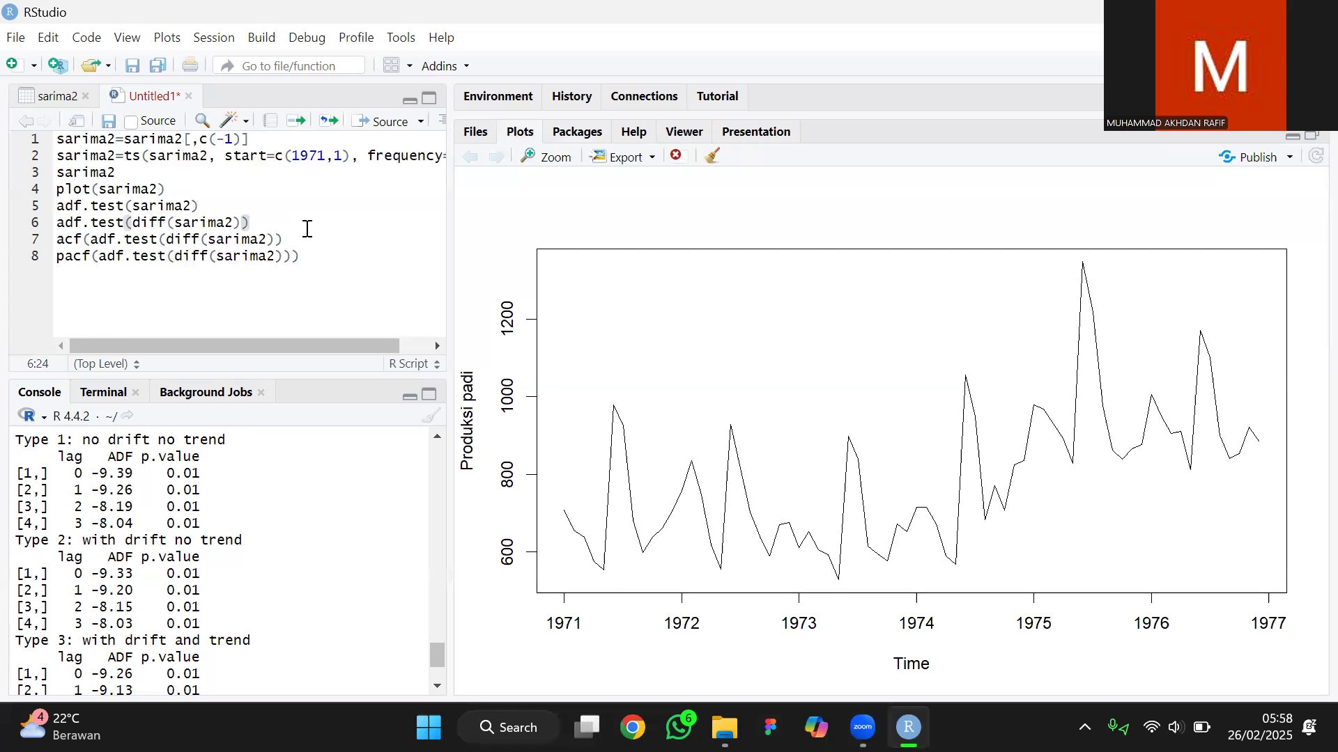
pyautogui.press('Return')
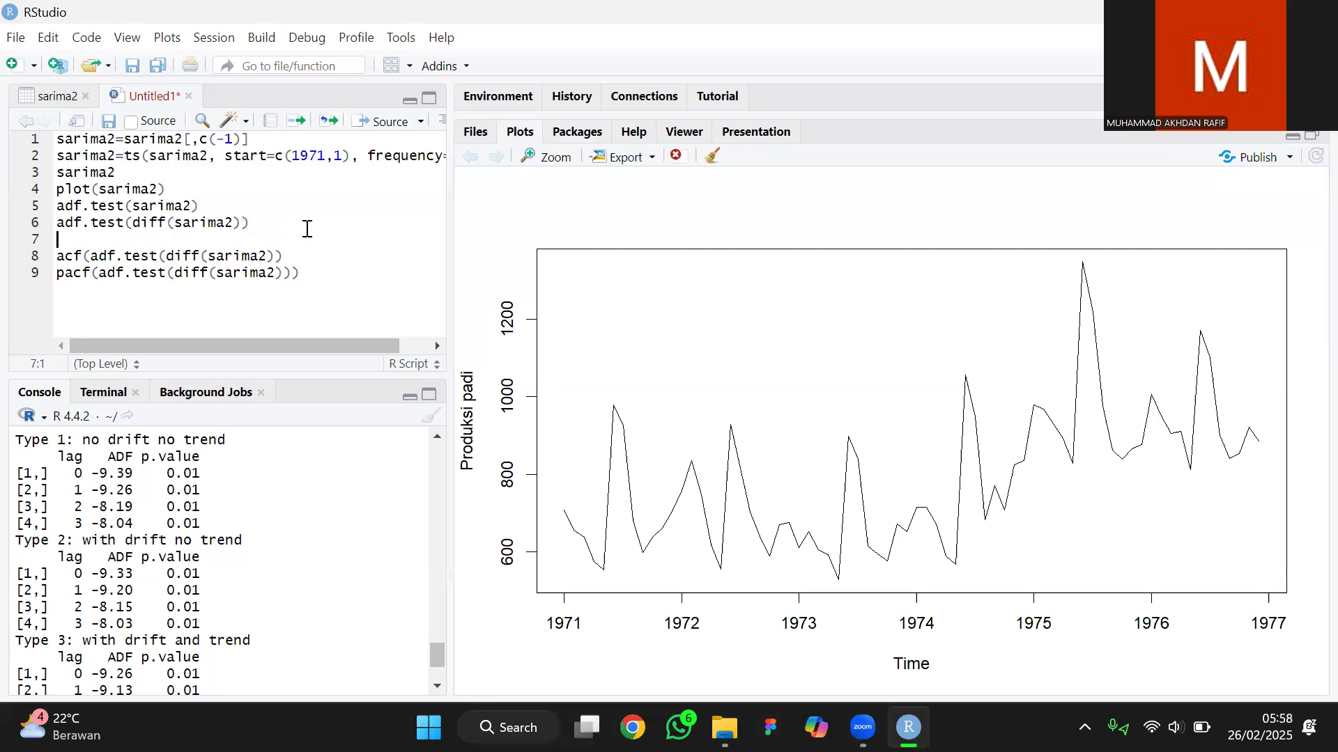
pyautogui.write('par(mfrow')
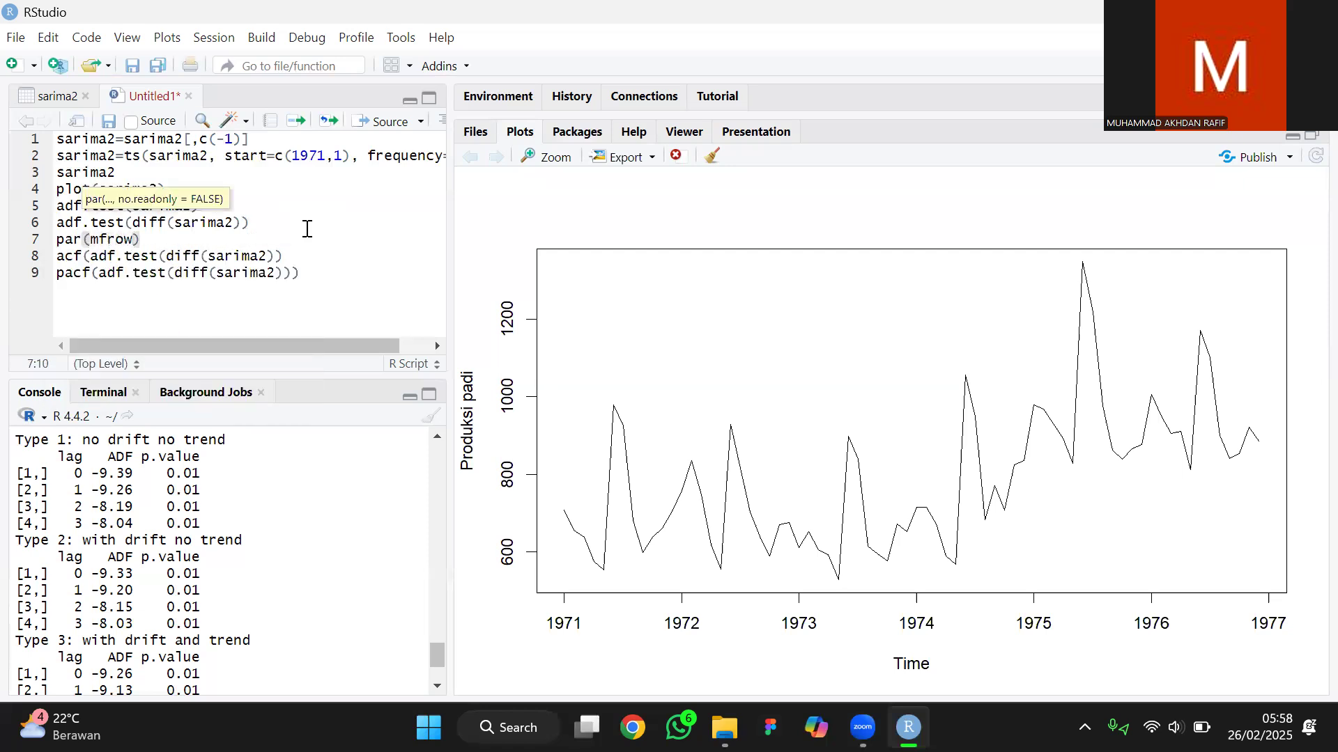
pyautogui.write('=c(1,2')
pyautogui.moveTo(57, 241); pyautogui.dragTo(305, 271)
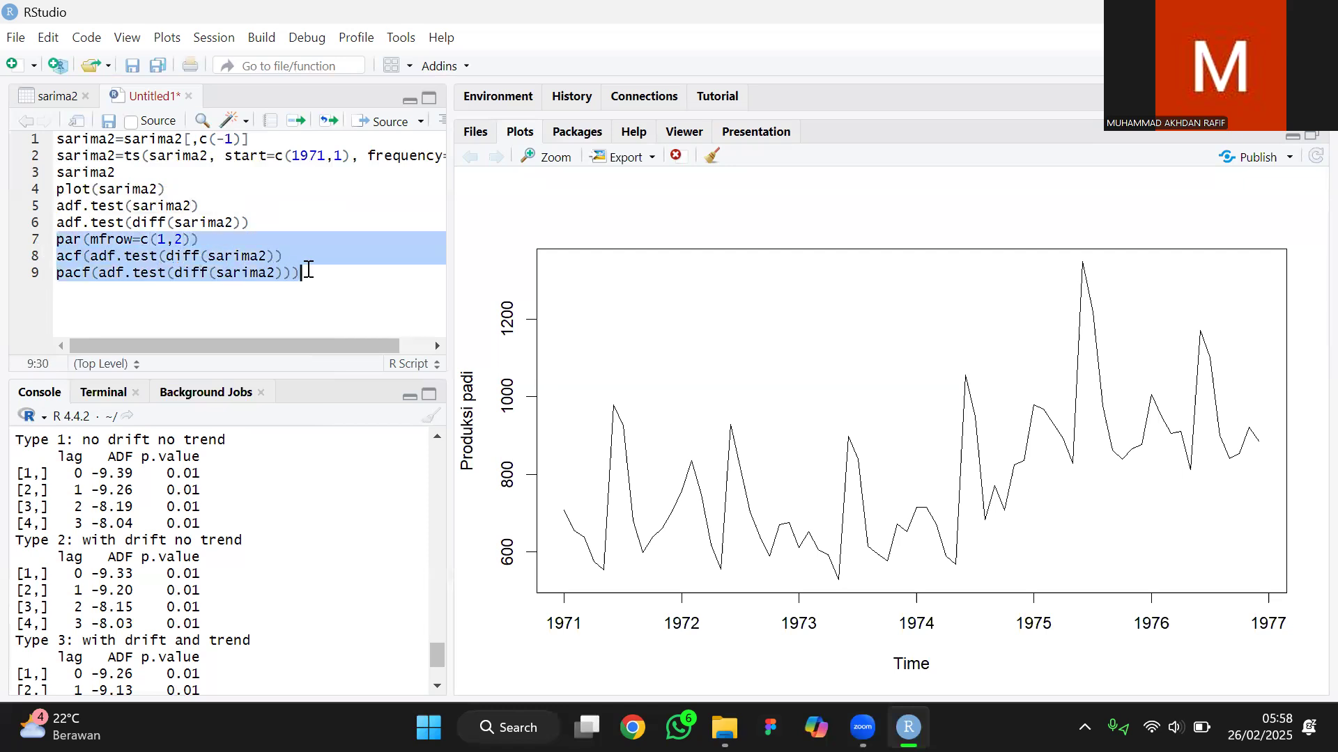
pyautogui.hotkey('ctrl', 'Return')
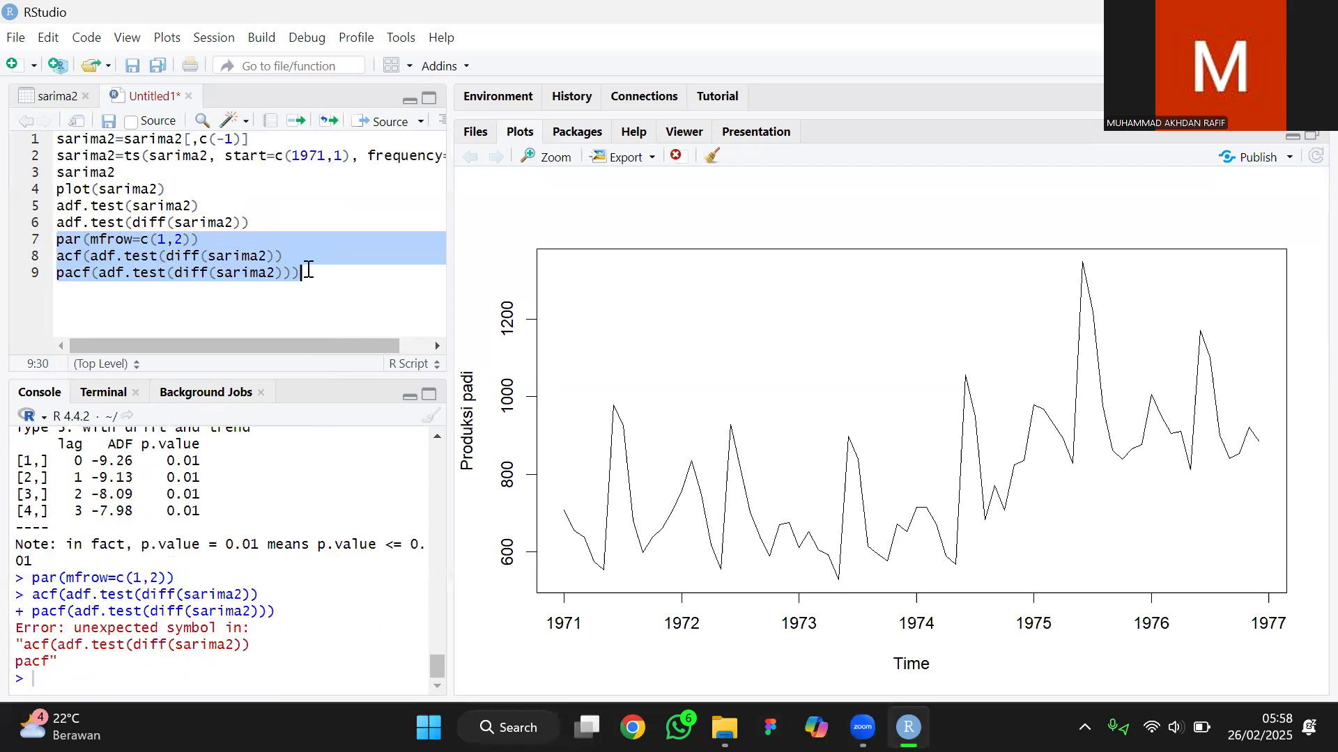
# Remove the last closing parenthesis from the pacf line and rerun the plotting lines, followed by par(mfrow=c(1,2)) alone.
pyautogui.click(308, 271)
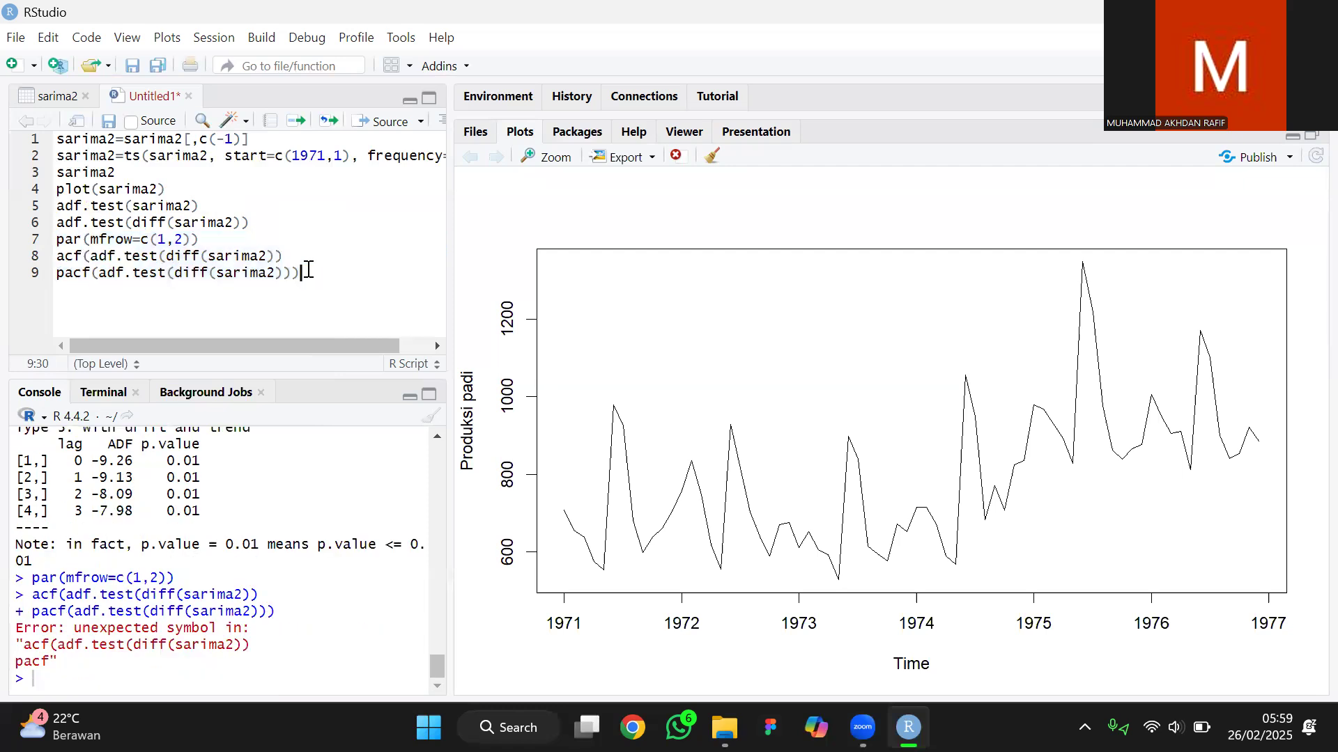
pyautogui.press('BackSpace')
pyautogui.moveTo(267, 247); pyautogui.dragTo(54, 239)
pyautogui.hotkey('ctrl', 'Return')
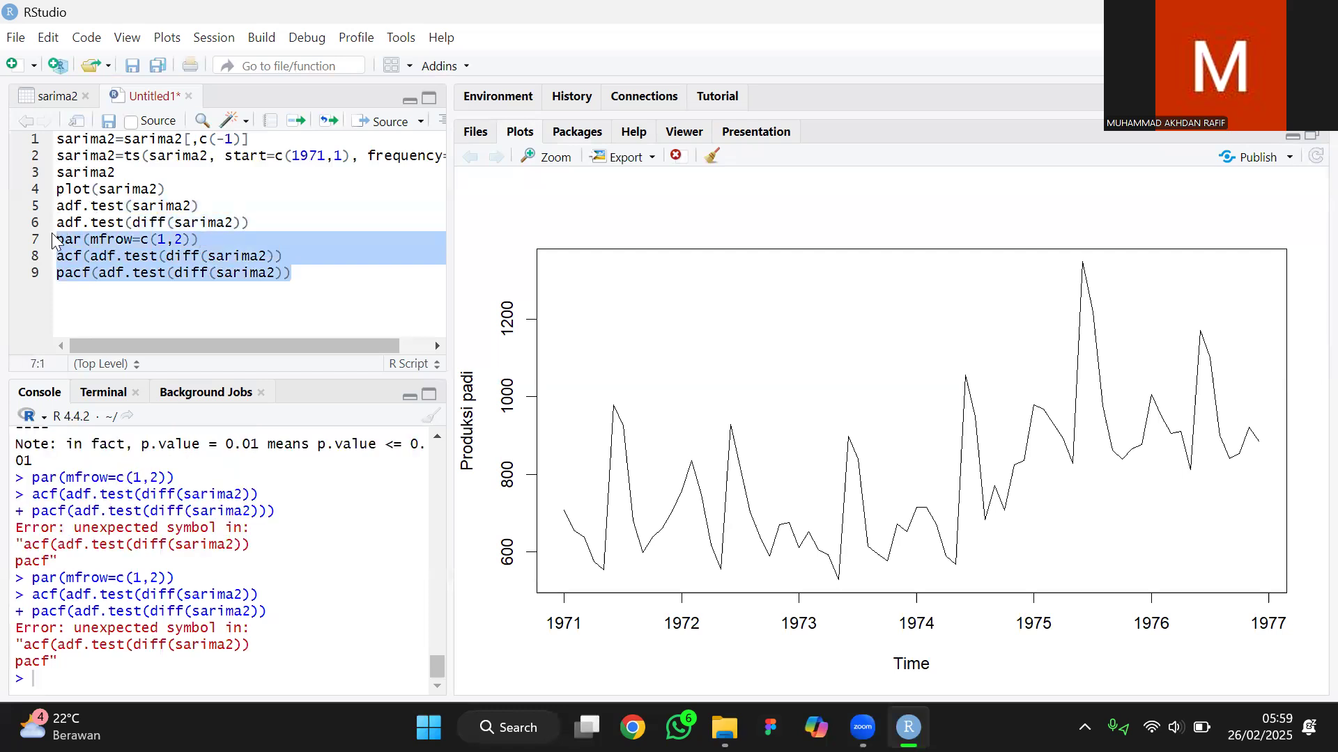
pyautogui.click(264, 239)
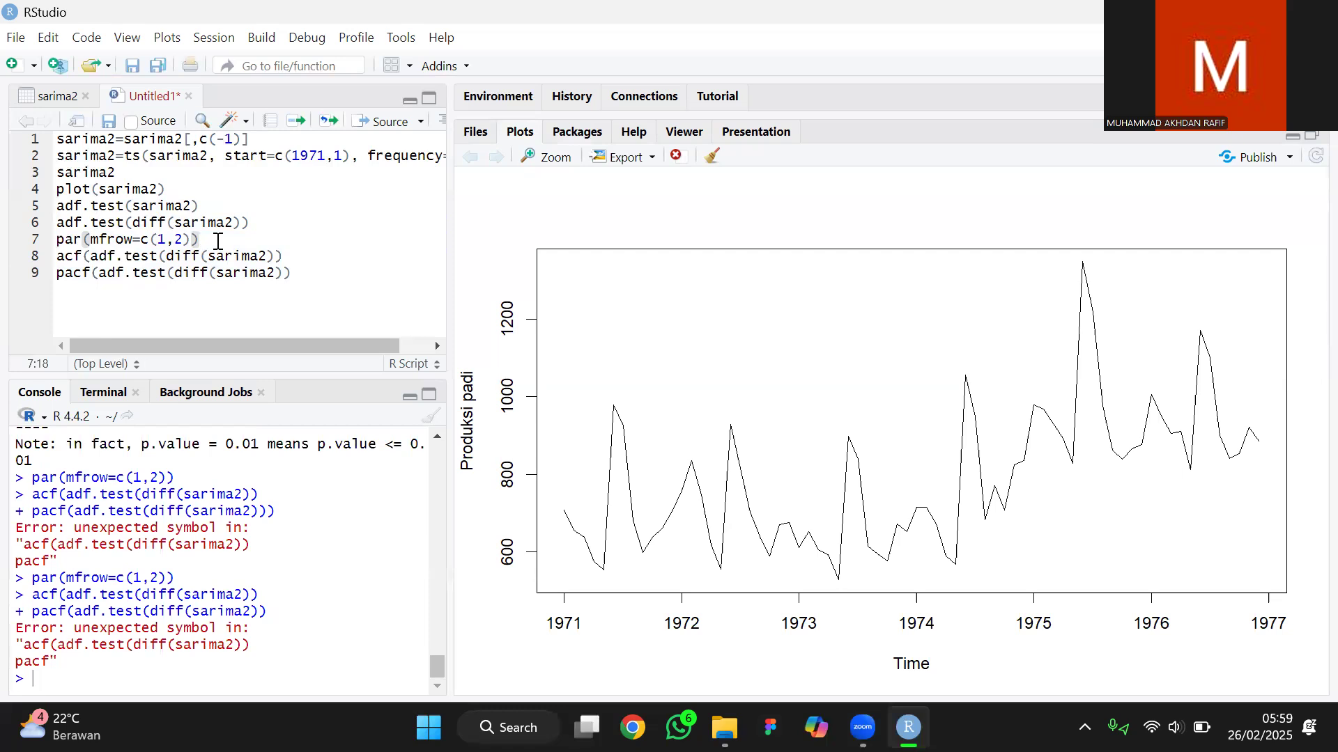
pyautogui.hotkey('ctrl', 'Return')
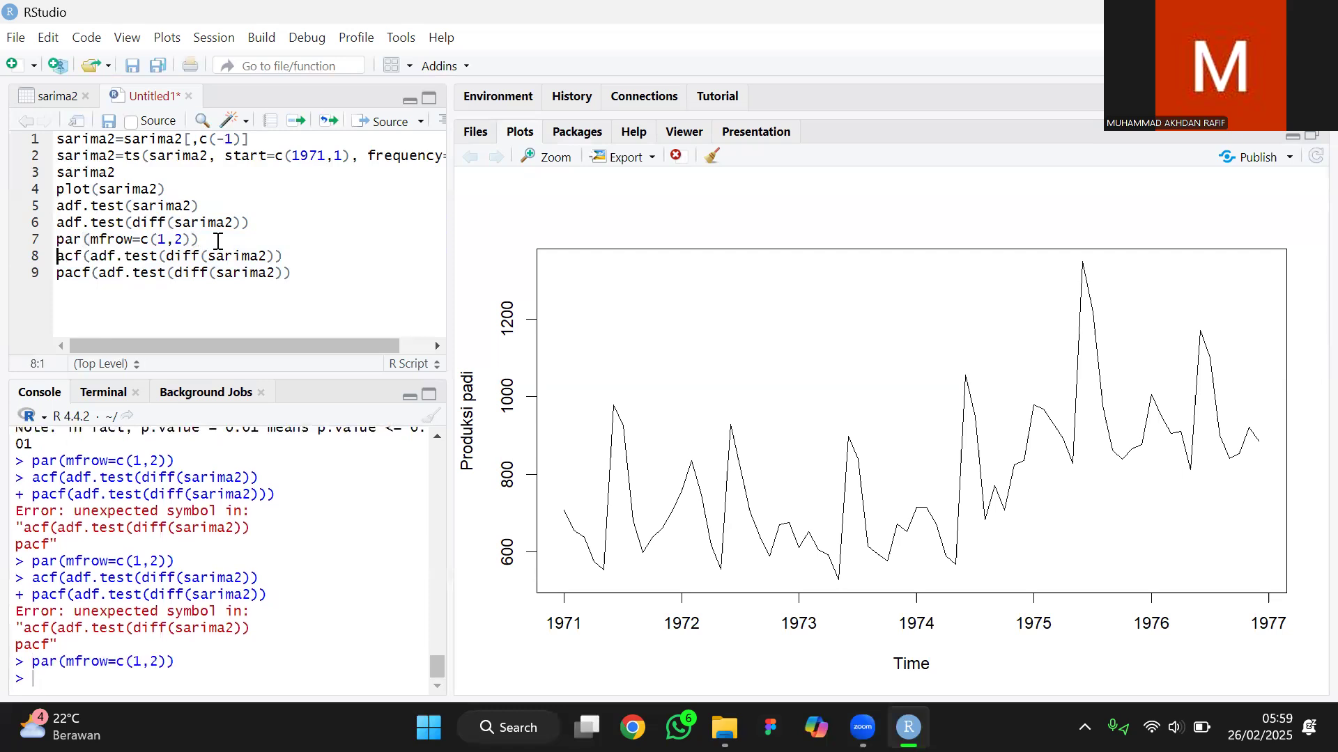
# Delete adf.test from the acf and pacf calls on lines 8 and 9, keeping diff(sarima2) as their argument.
pyautogui.click(284, 255)
pyautogui.moveTo(160, 256); pyautogui.dragTo(91, 256)
pyautogui.press('BackSpace')
pyautogui.press('Down')
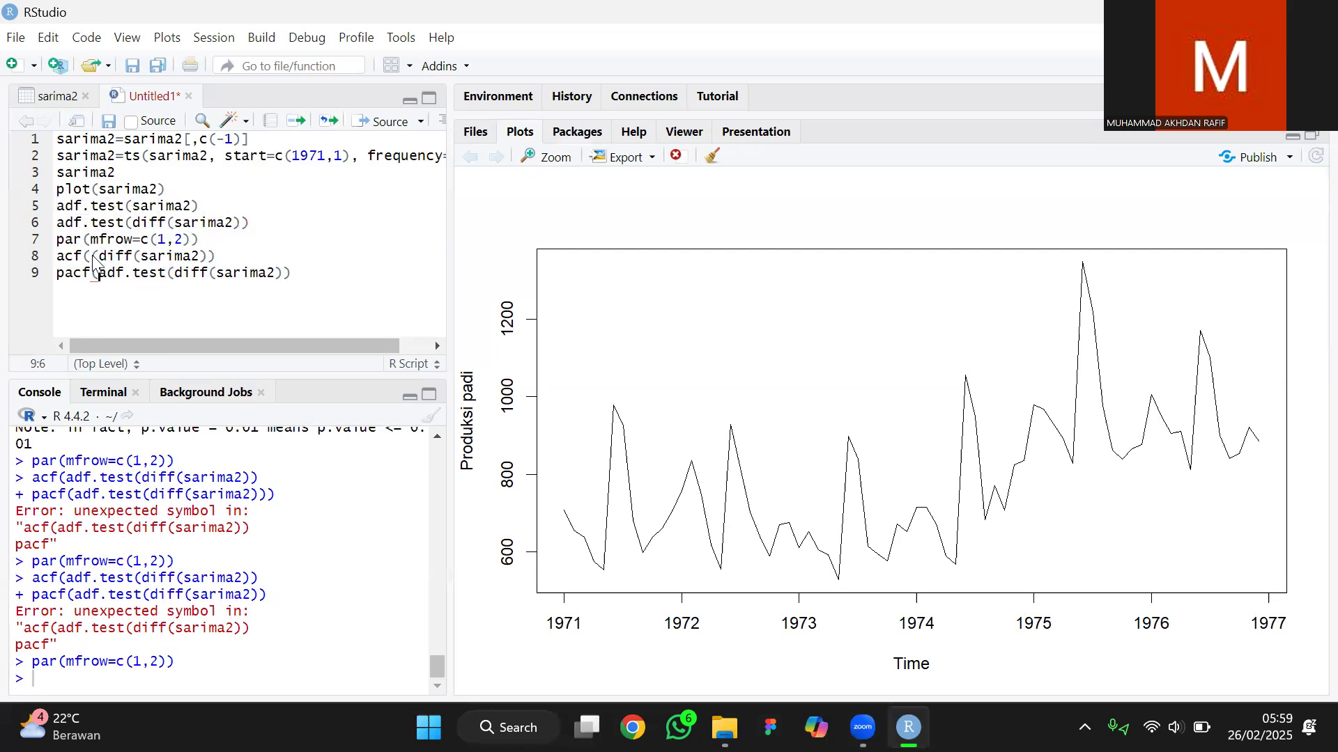
pyautogui.hotkey('shift', 'Right')
pyautogui.hotkey('shift', 'Right')
pyautogui.hotkey('shift', 'Right')
pyautogui.hotkey('shift', 'Right')
pyautogui.hotkey('shift', 'Right')
pyautogui.hotkey('shift', 'Right')
pyautogui.hotkey('shift', 'Right')
pyautogui.hotkey('shift', 'Right')
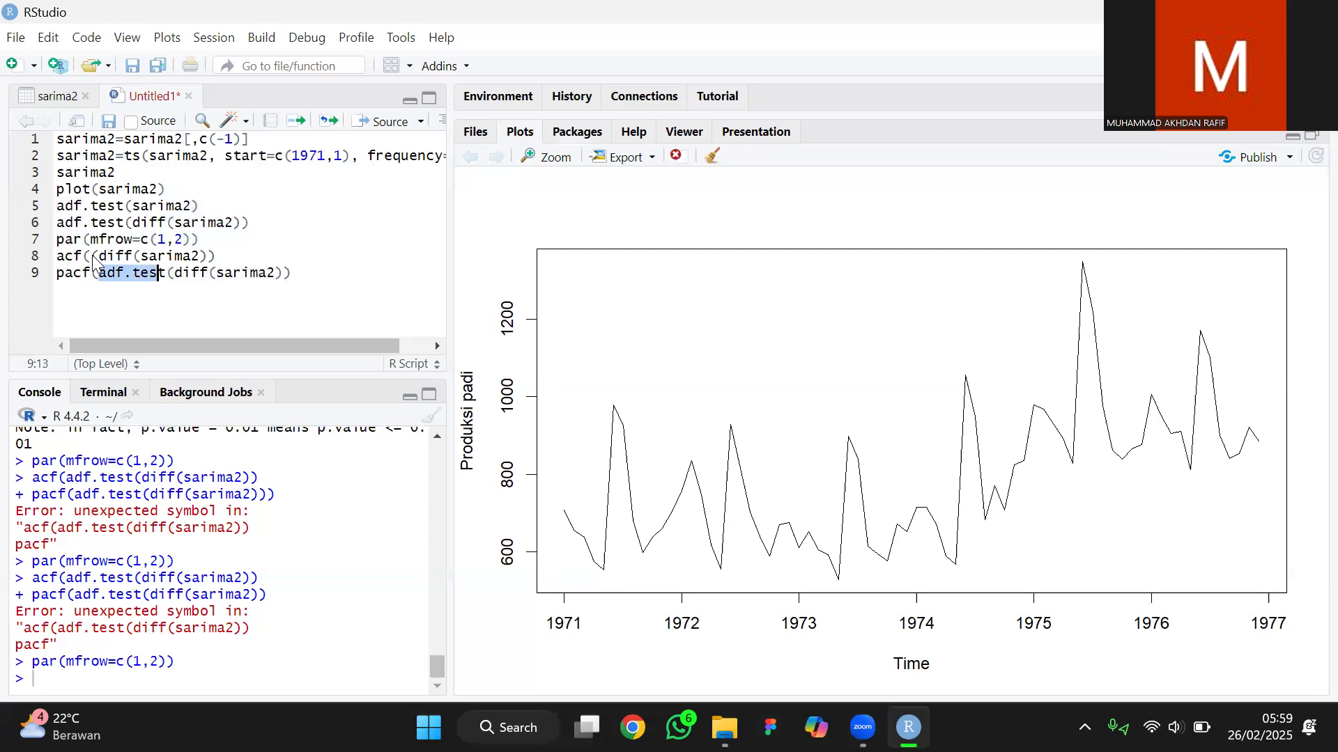
pyautogui.press('BackSpace')
pyautogui.click(60, 239)
pyautogui.moveTo(60, 239); pyautogui.dragTo(283, 275)
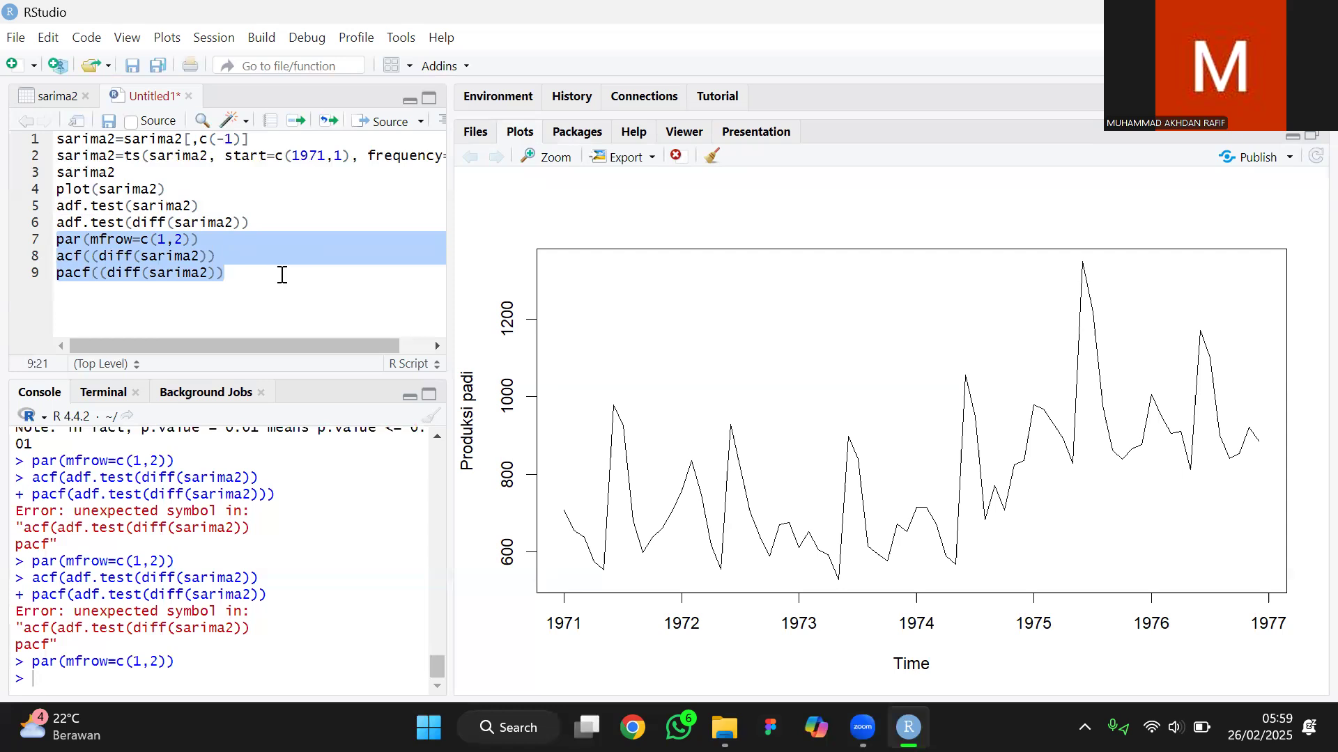
pyautogui.click(282, 275)
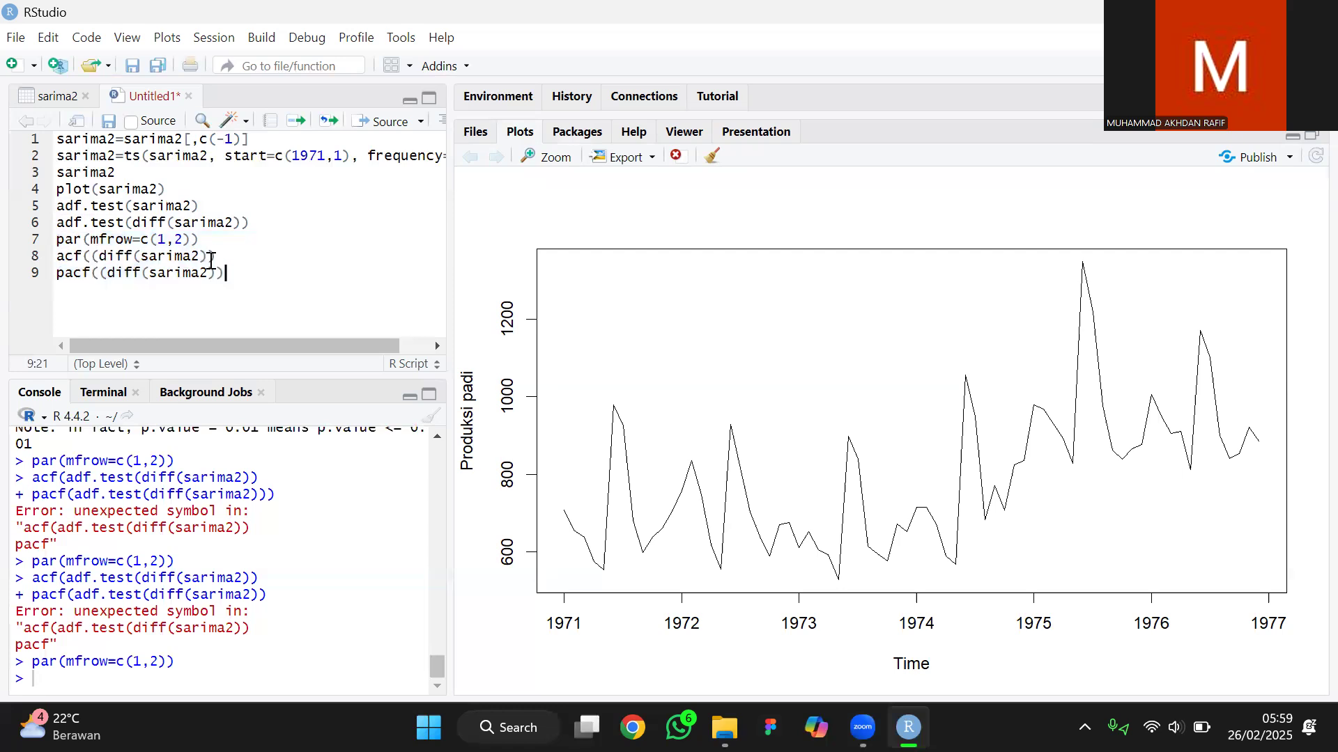
# Add the argument lag=40 to the acf call on line 8 and lag 40 to the pacf call on line 9.
pyautogui.click(200, 256)
pyautogui.write('), lag')
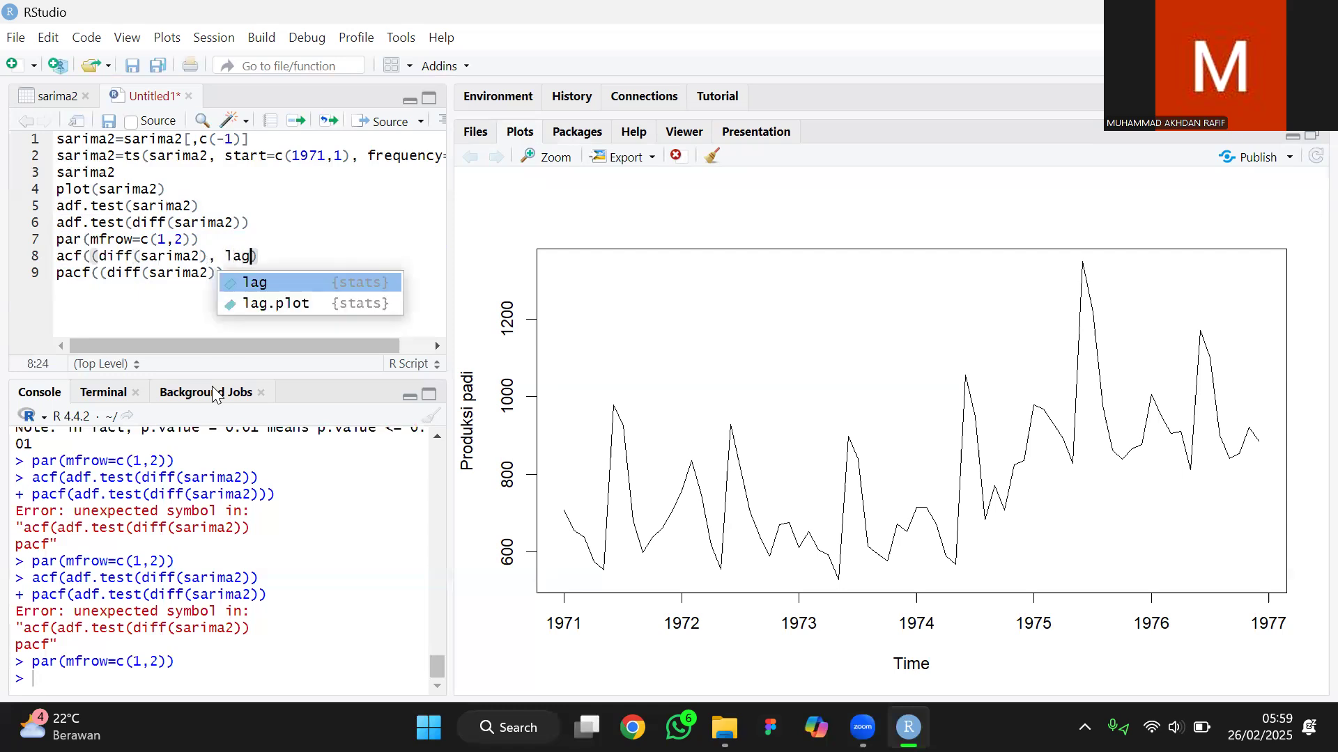
pyautogui.write('=40')
pyautogui.press('Down')
pyautogui.press('Left')
pyautogui.press('Left')
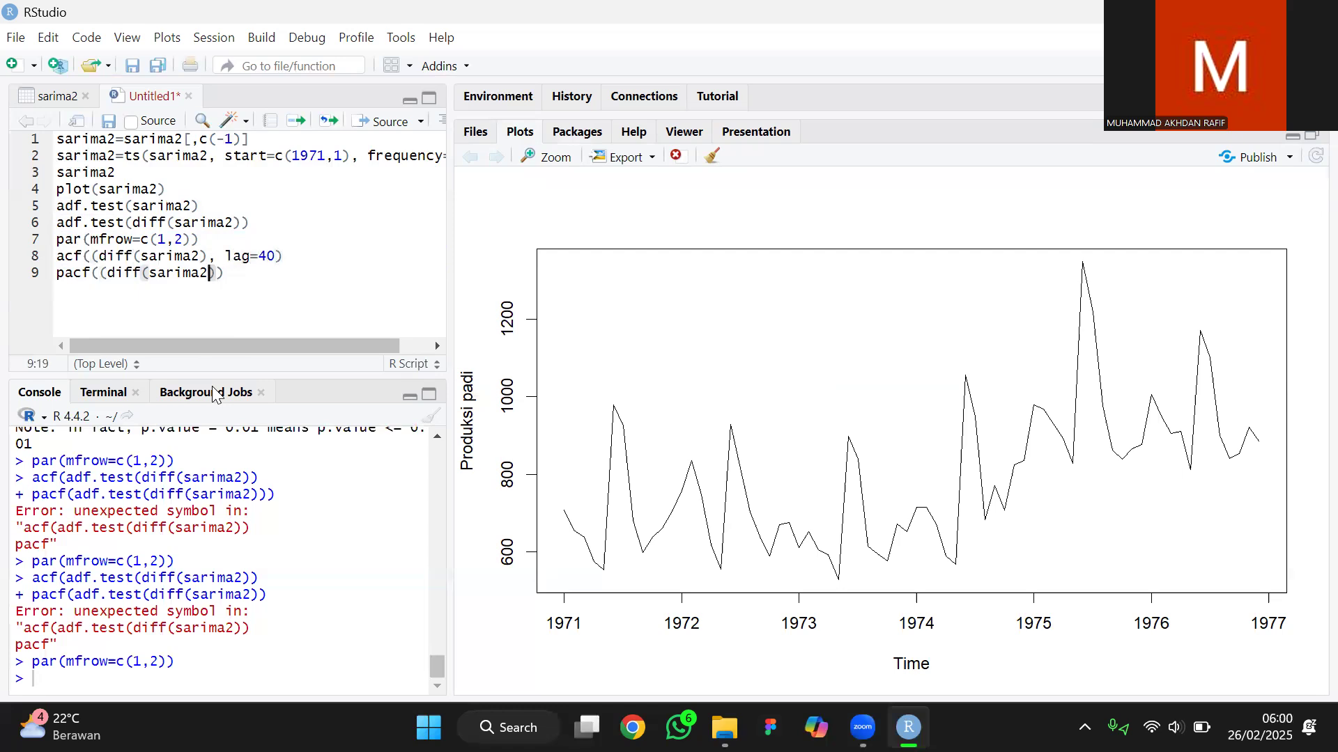
pyautogui.press('Right')
pyautogui.write(', lag ')
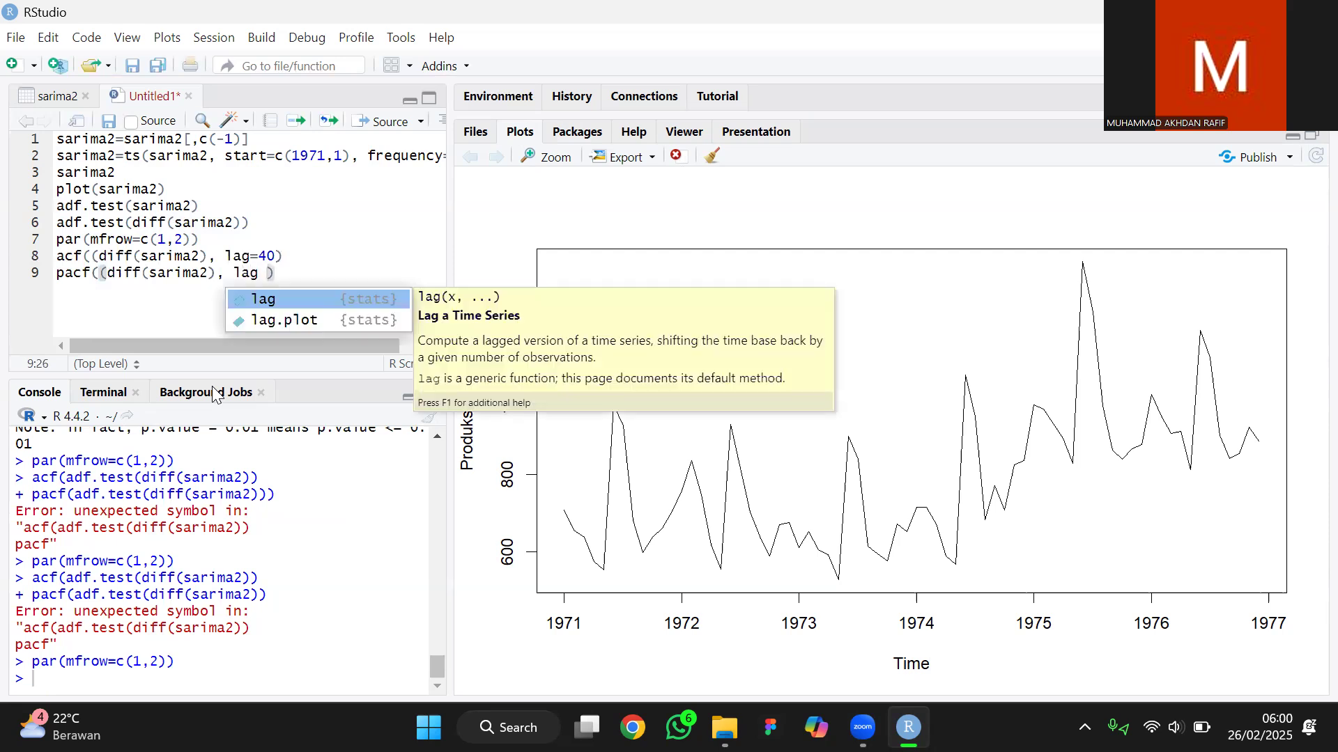
pyautogui.write('40')
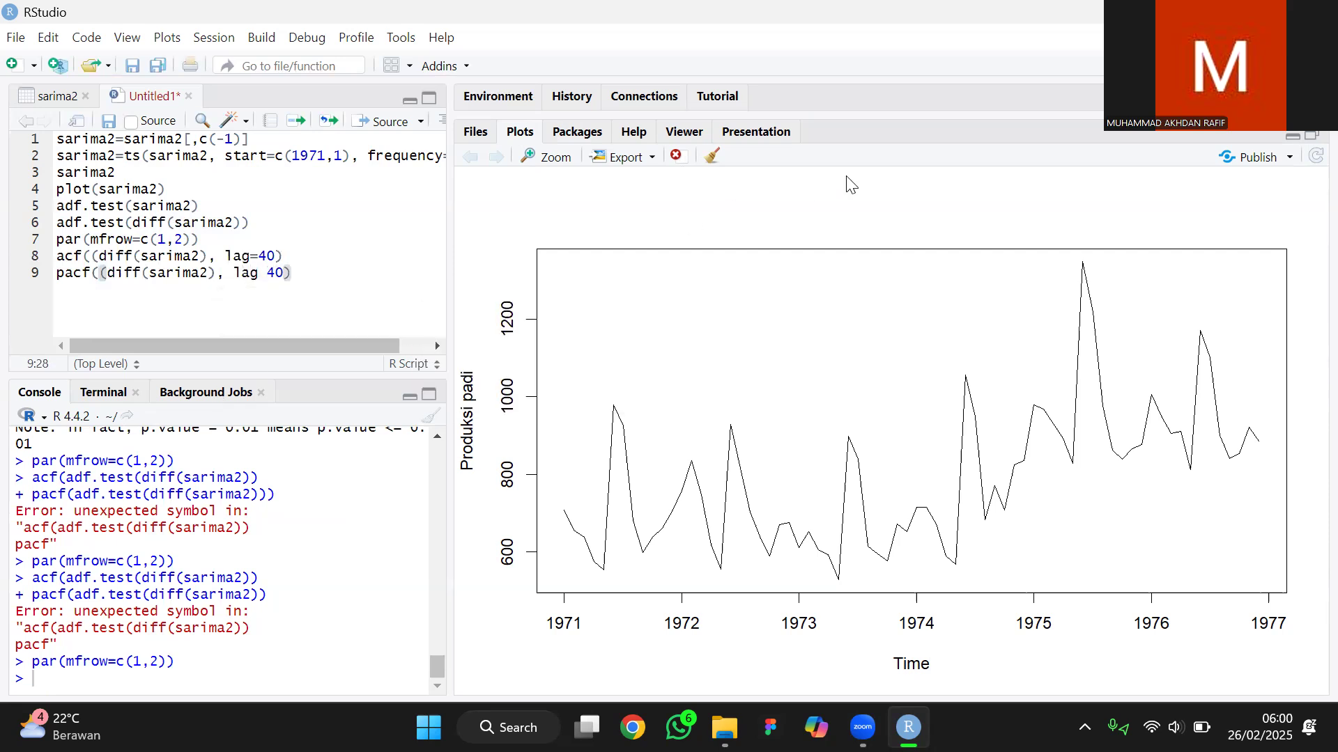
# Try to run the acf and pacf calls on lines 8 and 9.
pyautogui.click(1039, 99)
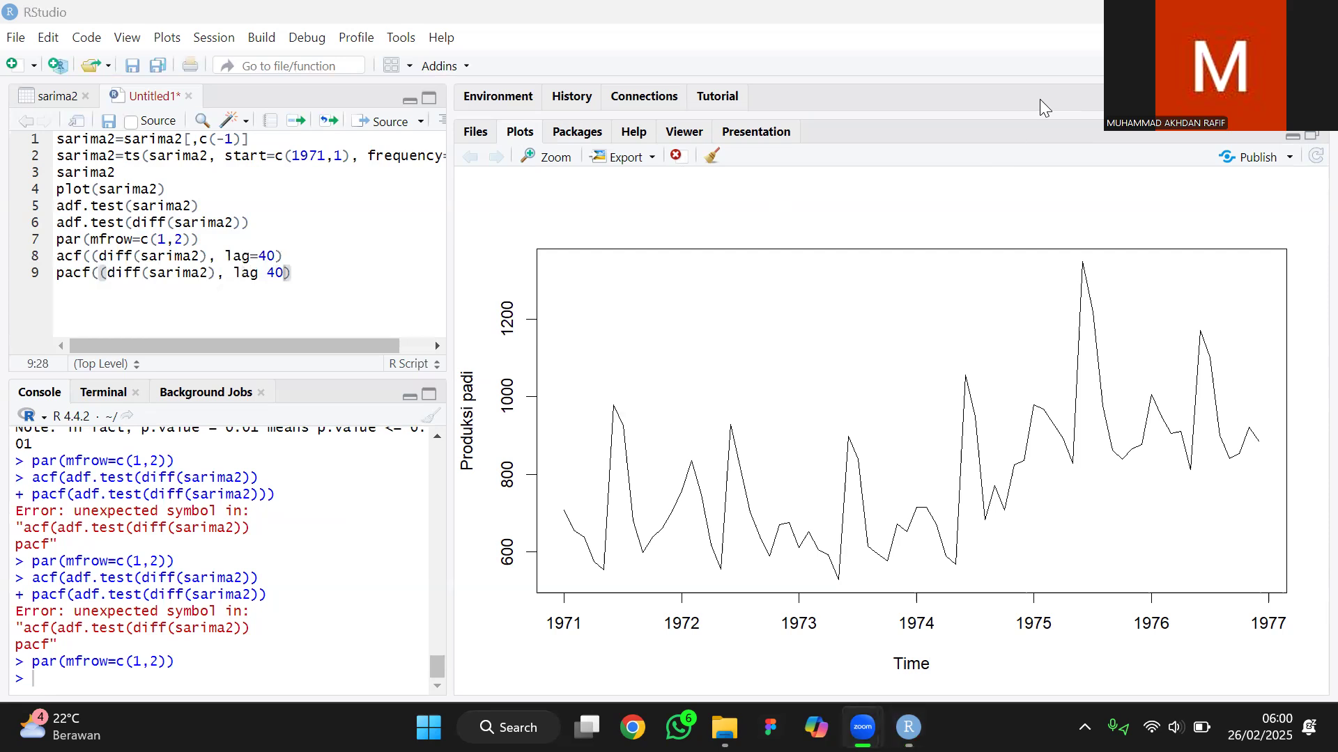
pyautogui.click(1048, 53)
pyautogui.click(29, 287)
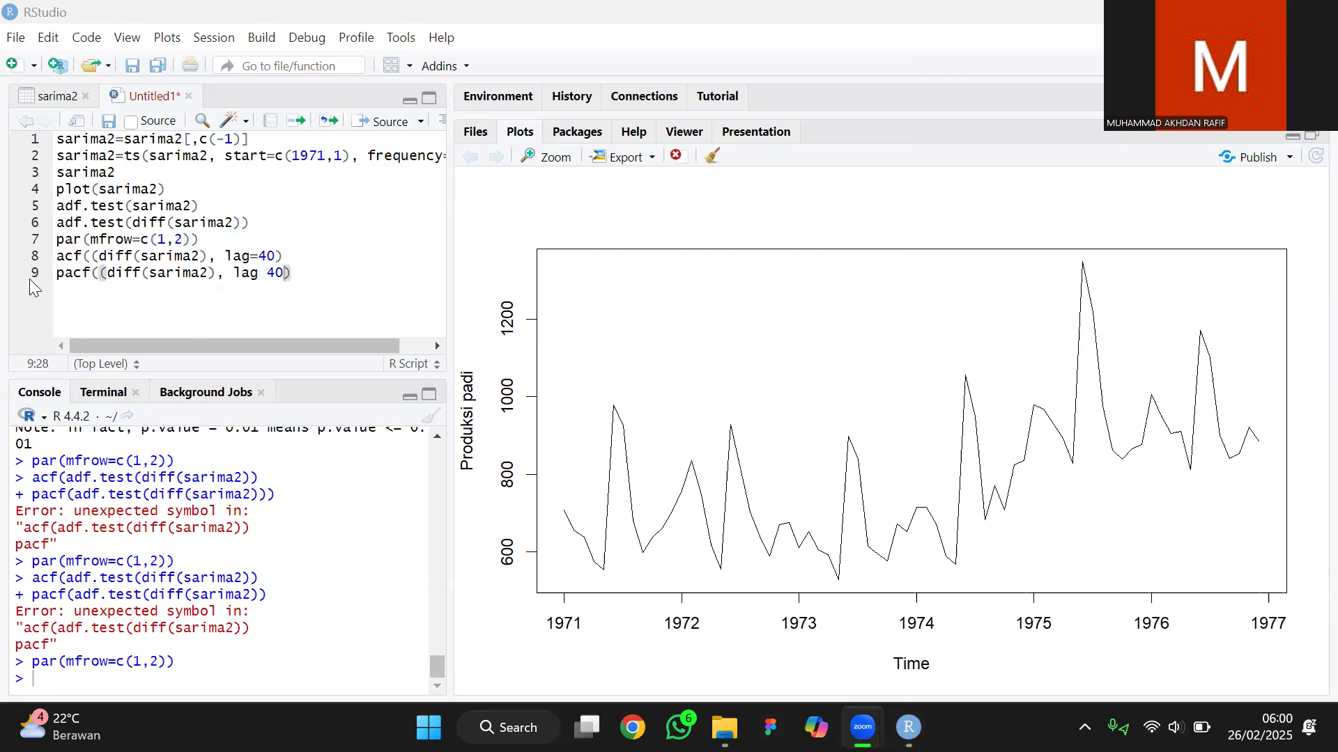
pyautogui.click(59, 245)
pyautogui.moveTo(56, 256); pyautogui.dragTo(341, 280)
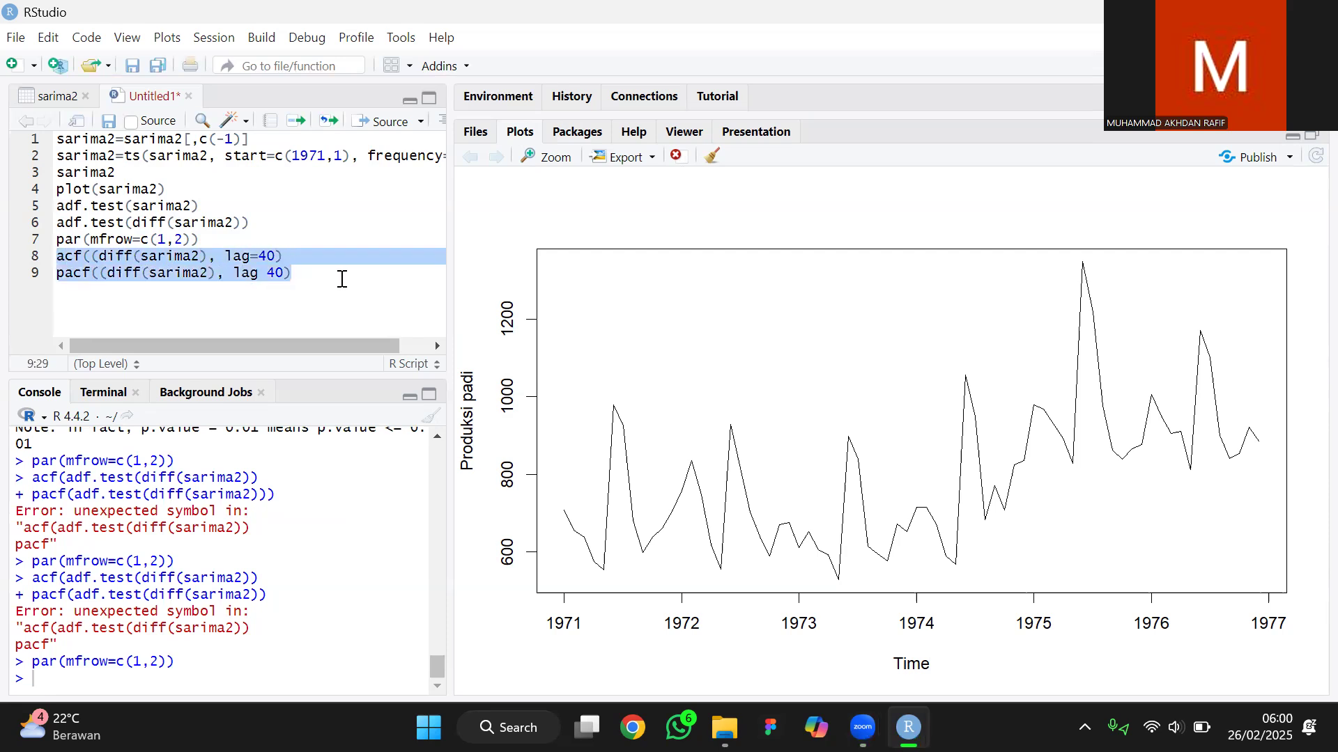
pyautogui.hotkey('ctrl', 'Return')
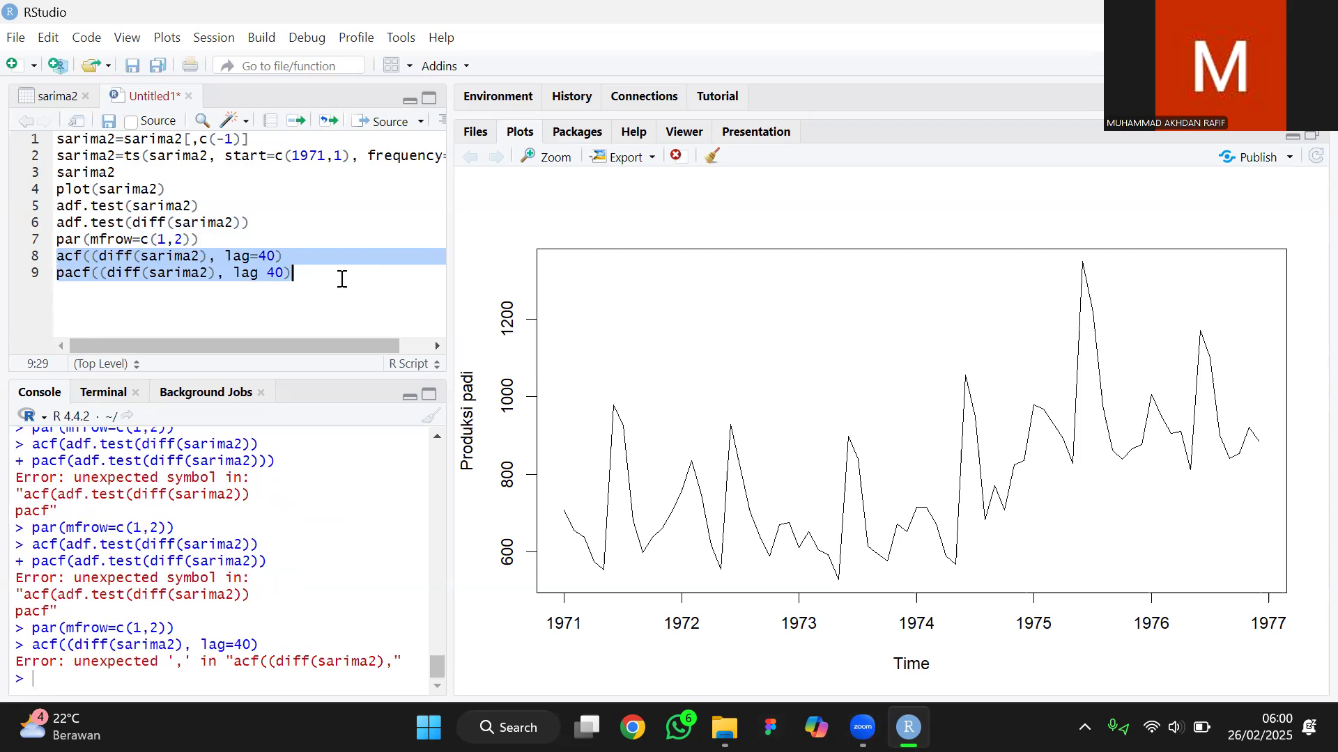
# Remove the extra opening parenthesis before diff on lines 8 and 9, add a closing parenthesis to each line, and run both lines.
pyautogui.click(341, 278)
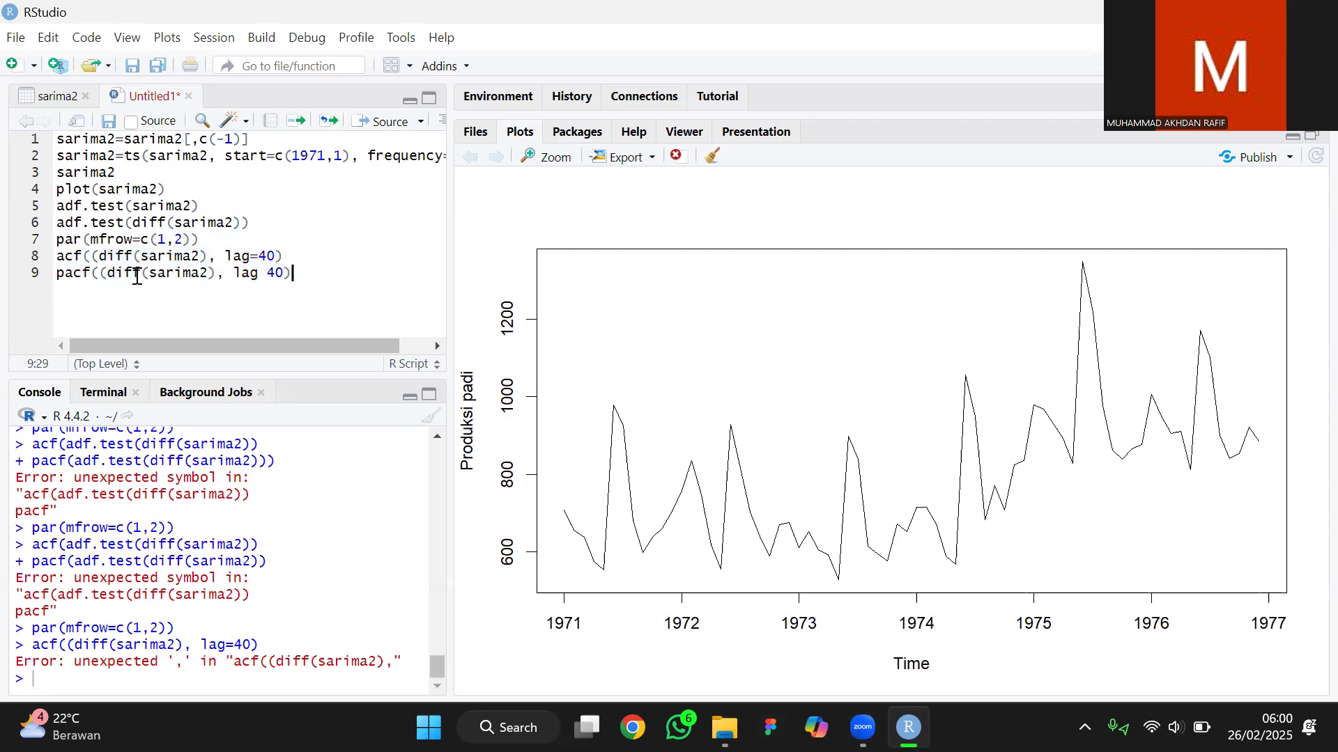
pyautogui.click(104, 272)
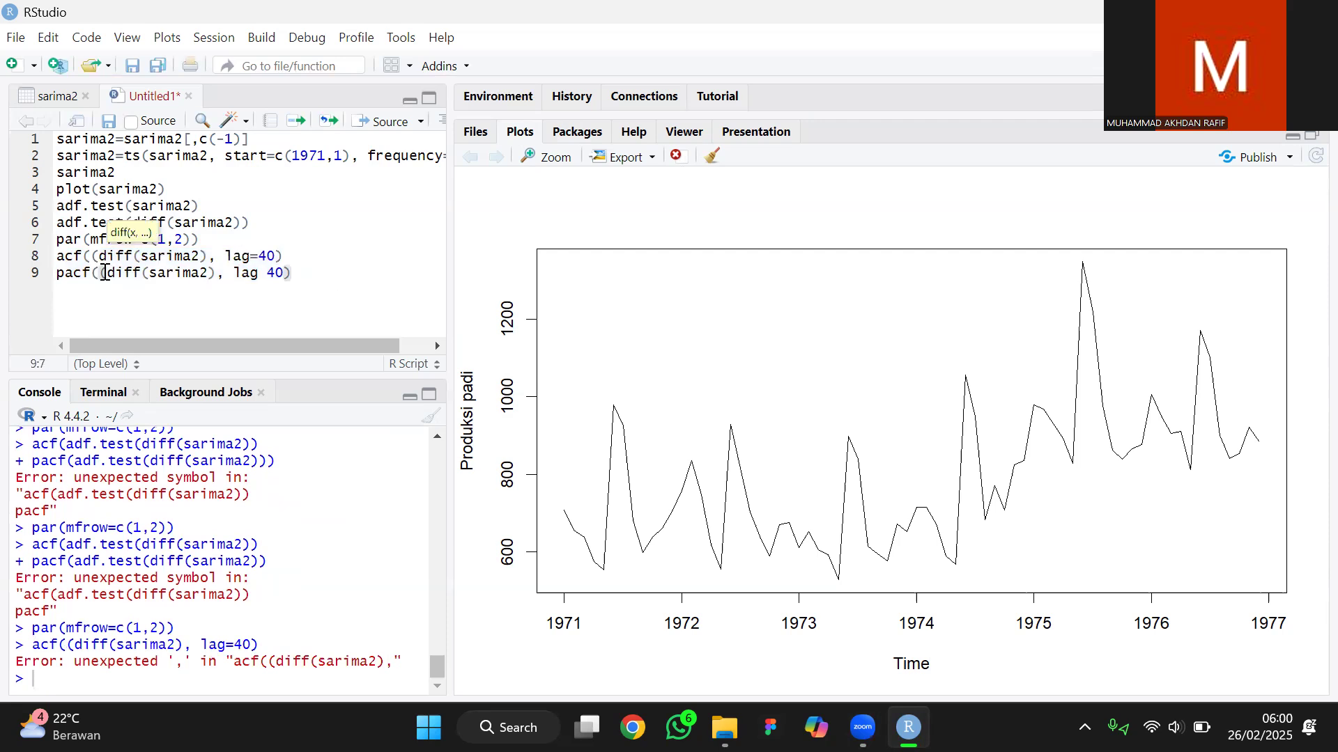
pyautogui.press('BackSpace')
pyautogui.press('Up')
pyautogui.press('BackSpace')
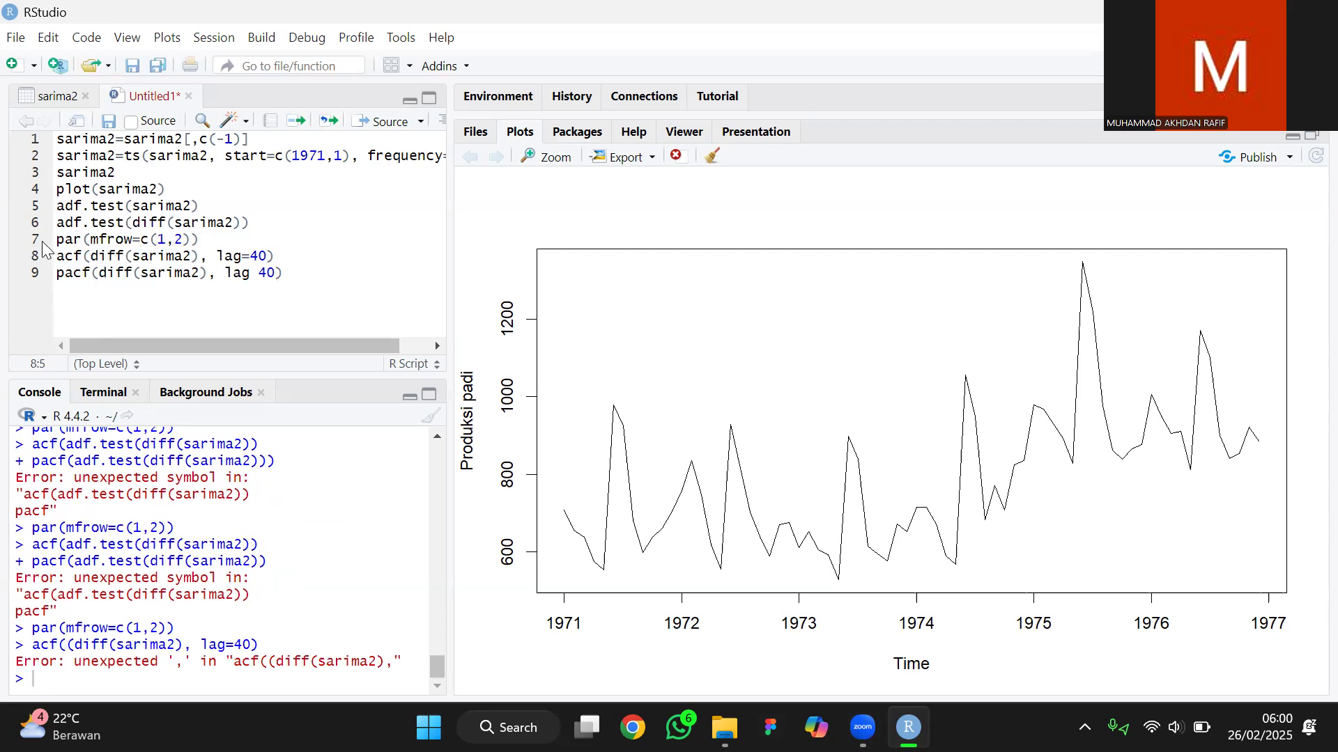
pyautogui.click(289, 258)
pyautogui.write(')')
pyautogui.press('Down')
pyautogui.write(')')
pyautogui.moveTo(293, 275); pyautogui.dragTo(44, 259)
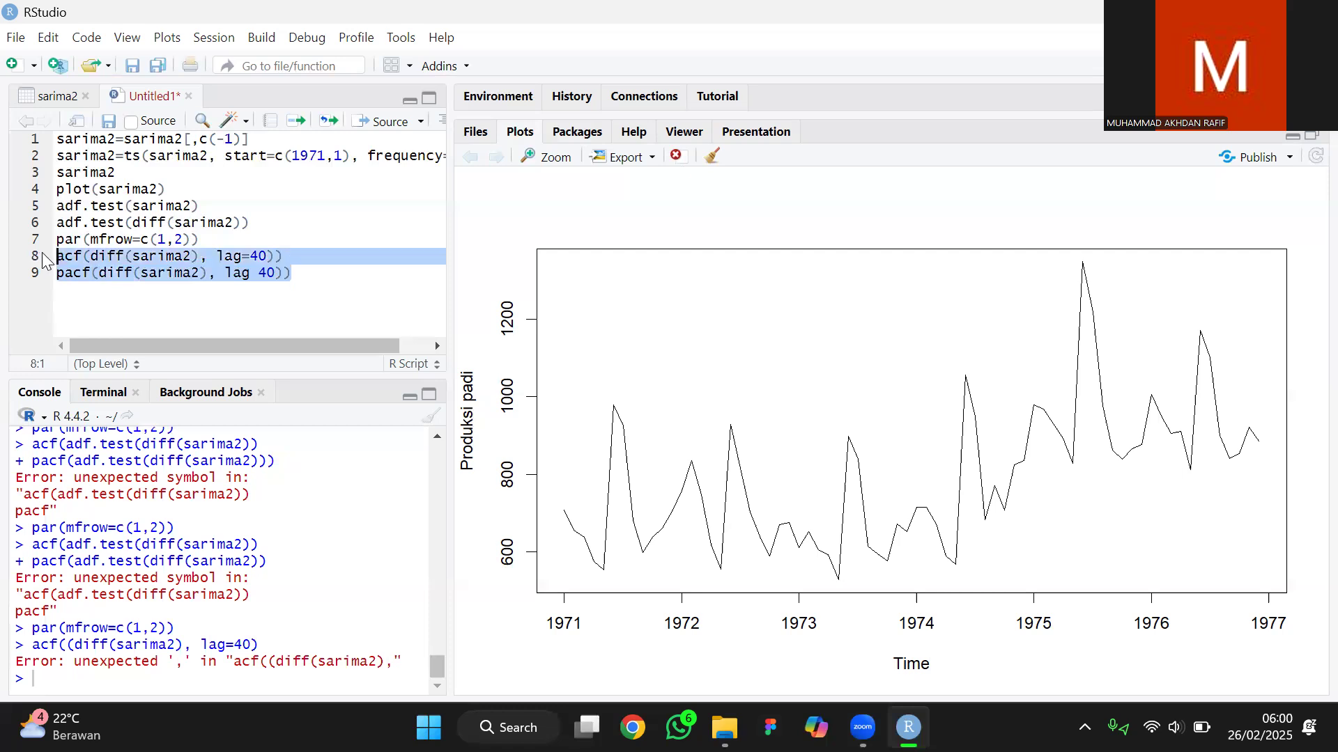
pyautogui.hotkey('ctrl', 'Return')
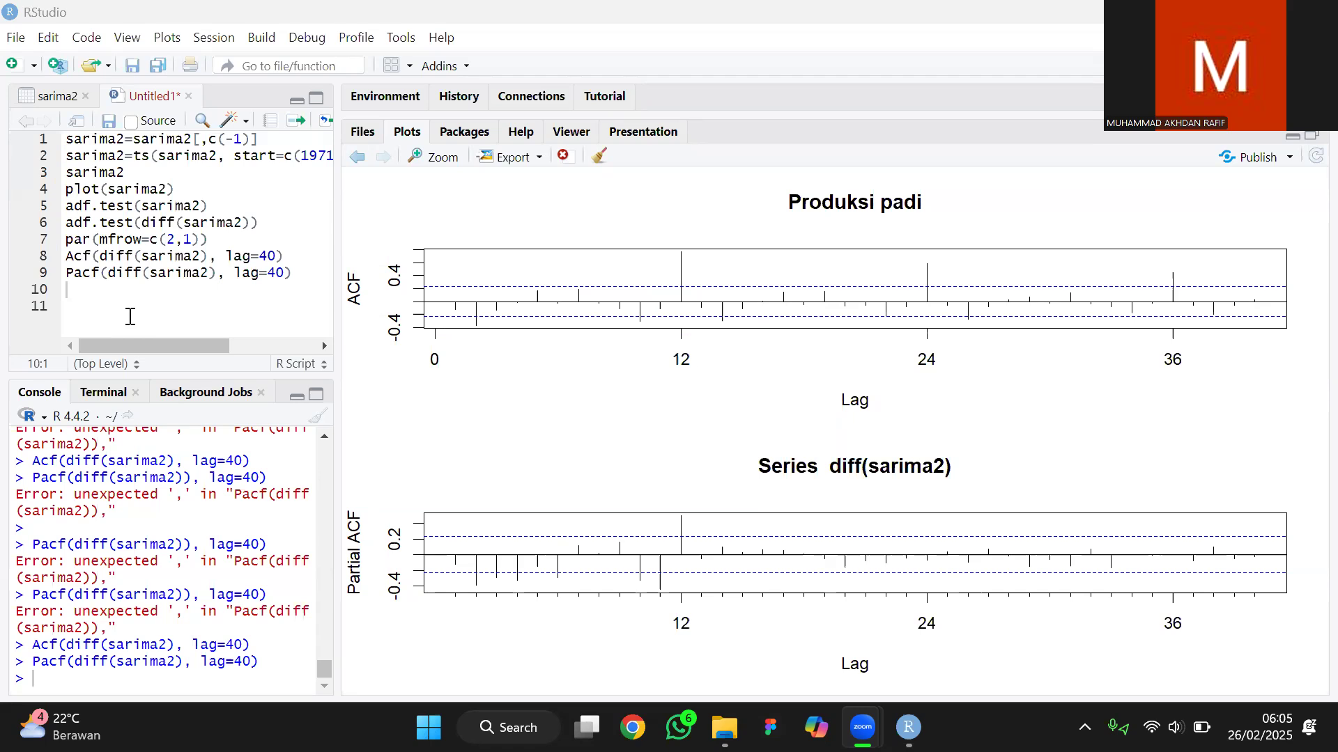
# Add auto.arima(sarima2, trace=TRUE) on line 10 of the script and run it.
pyautogui.click(84, 299)
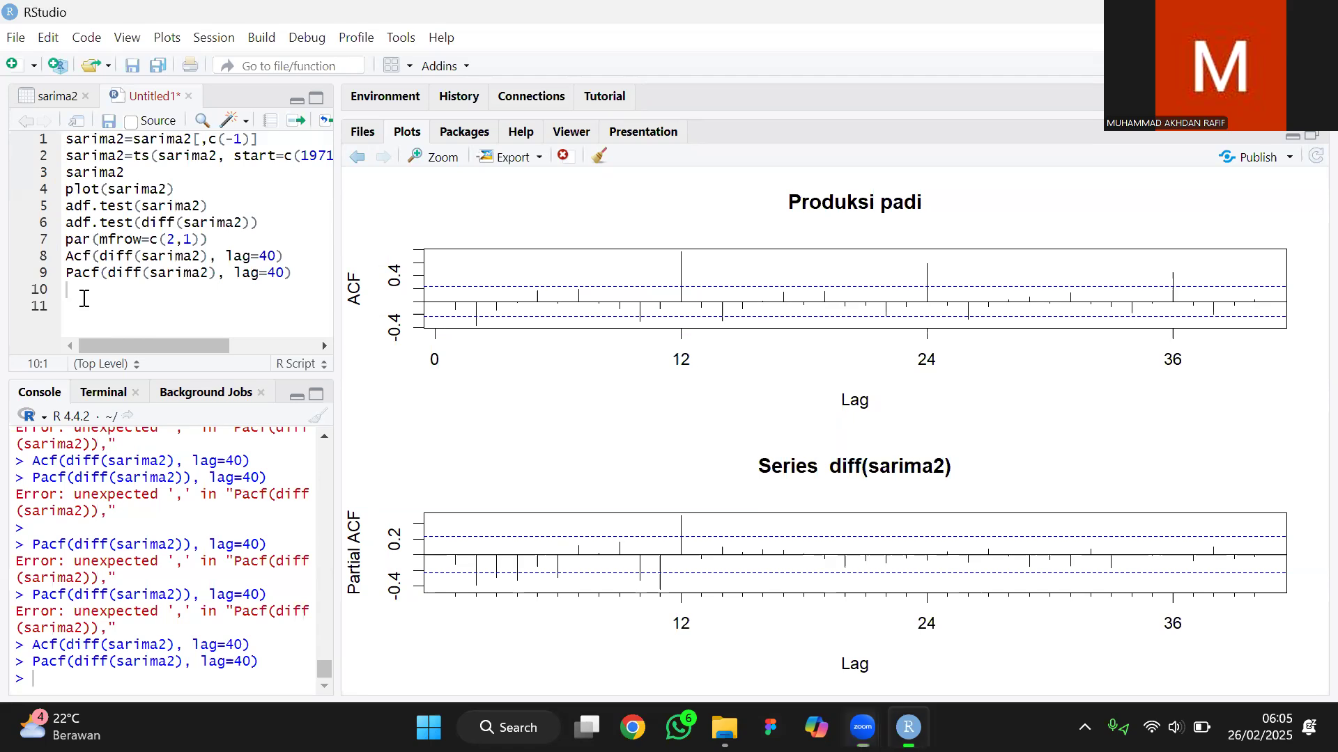
pyautogui.write('auto')
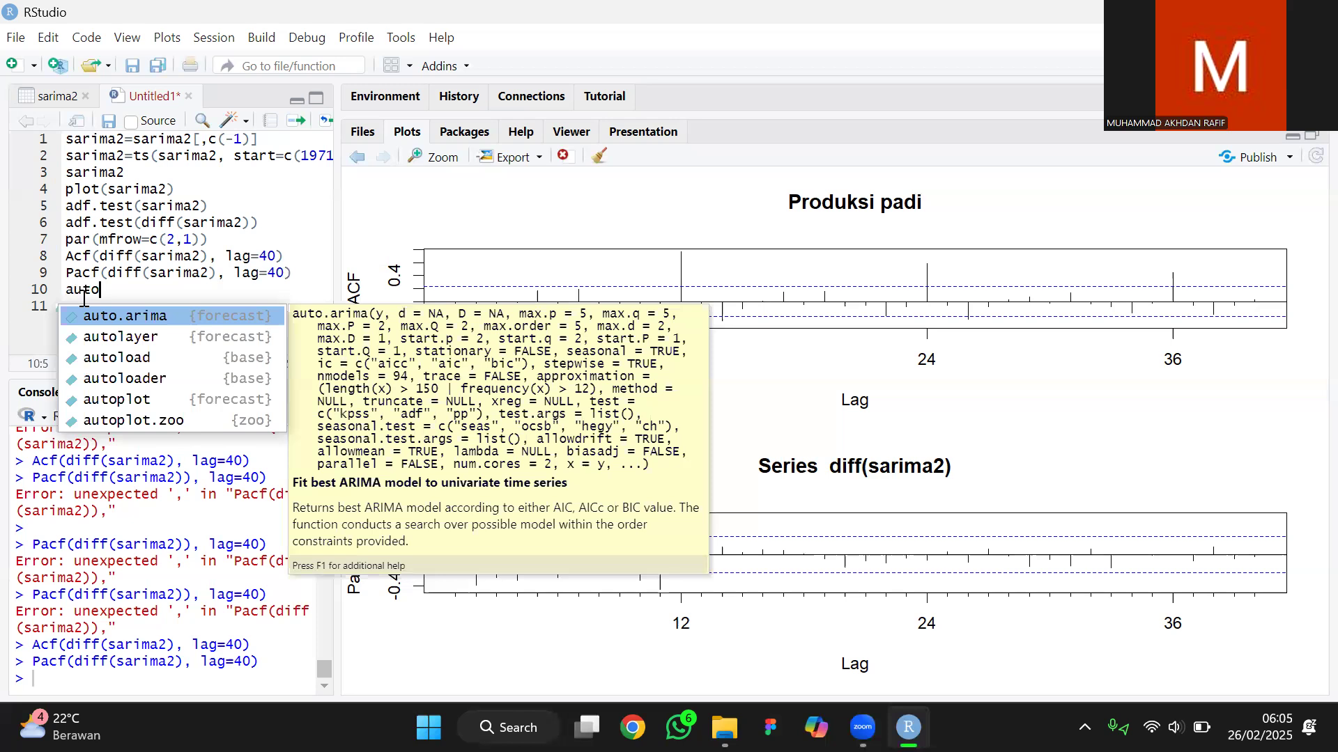
pyautogui.press('Return')
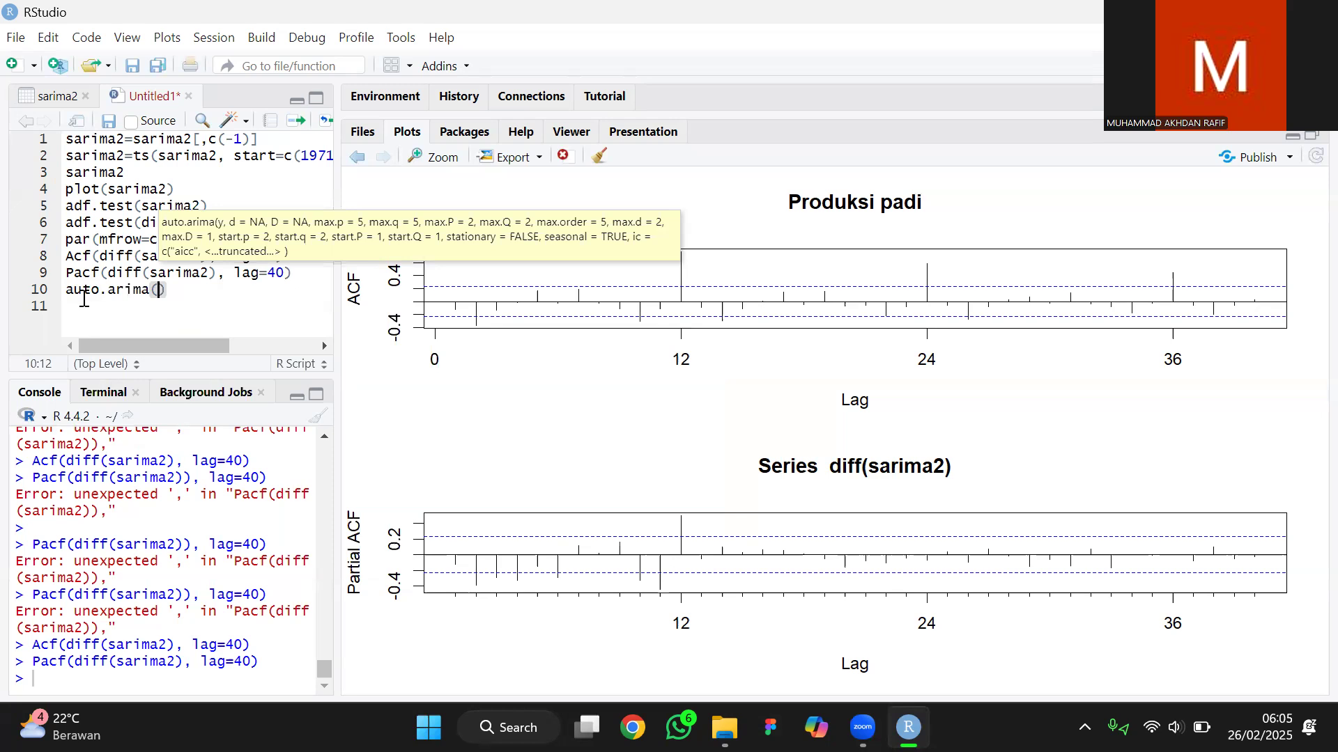
pyautogui.write('sari')
pyautogui.write('ma2, ')
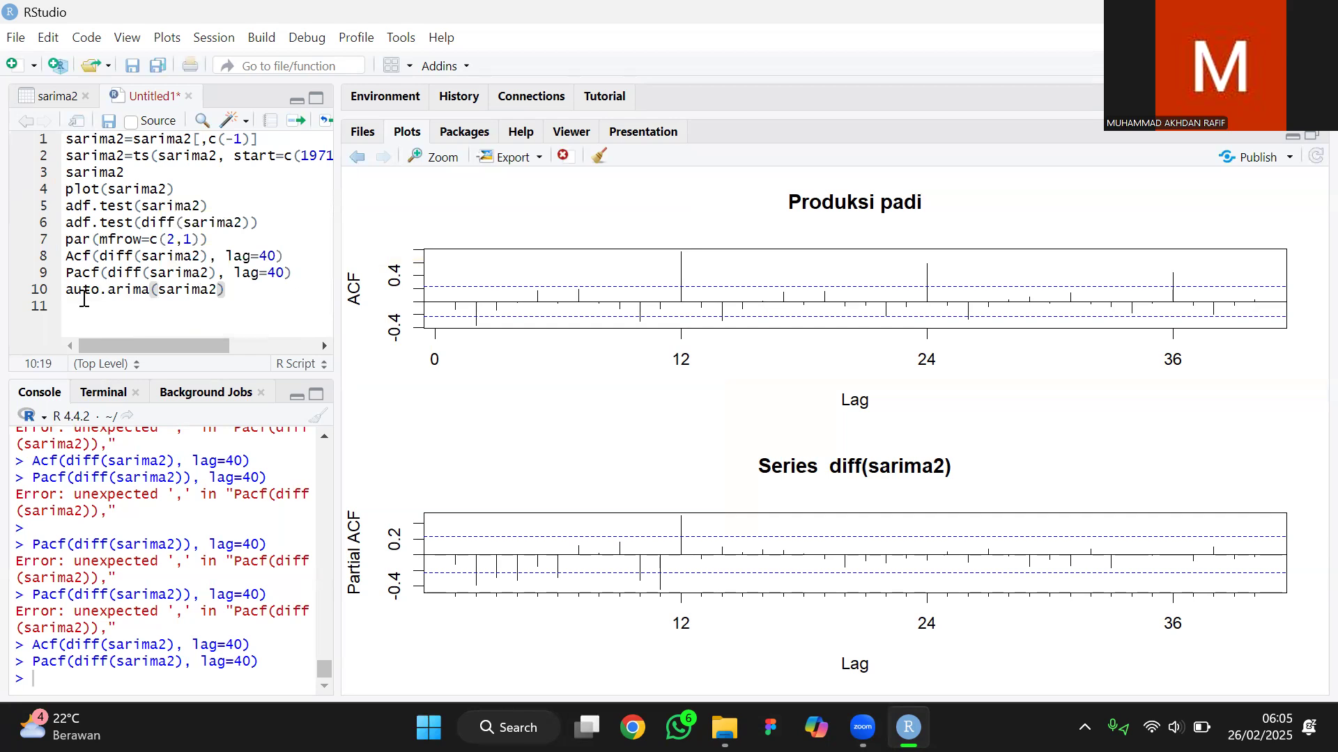
pyautogui.write('trace')
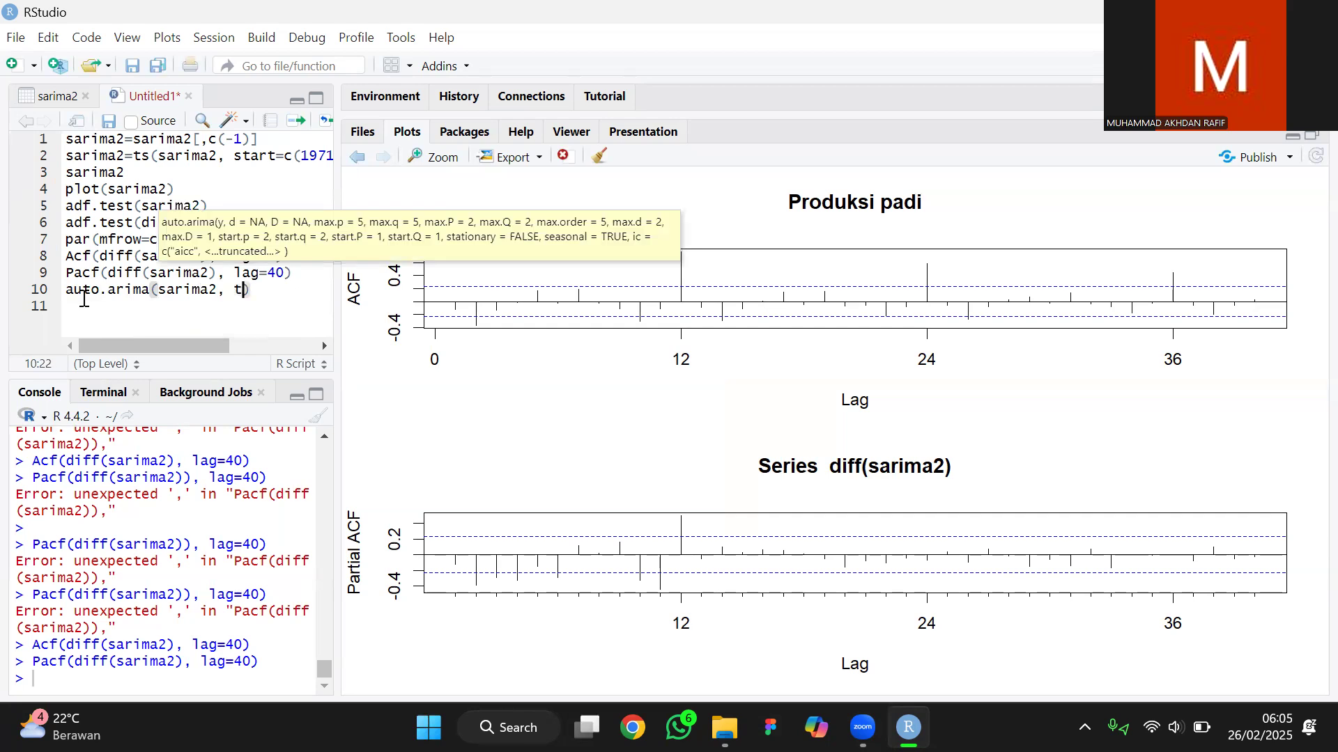
pyautogui.write('=TRUE')
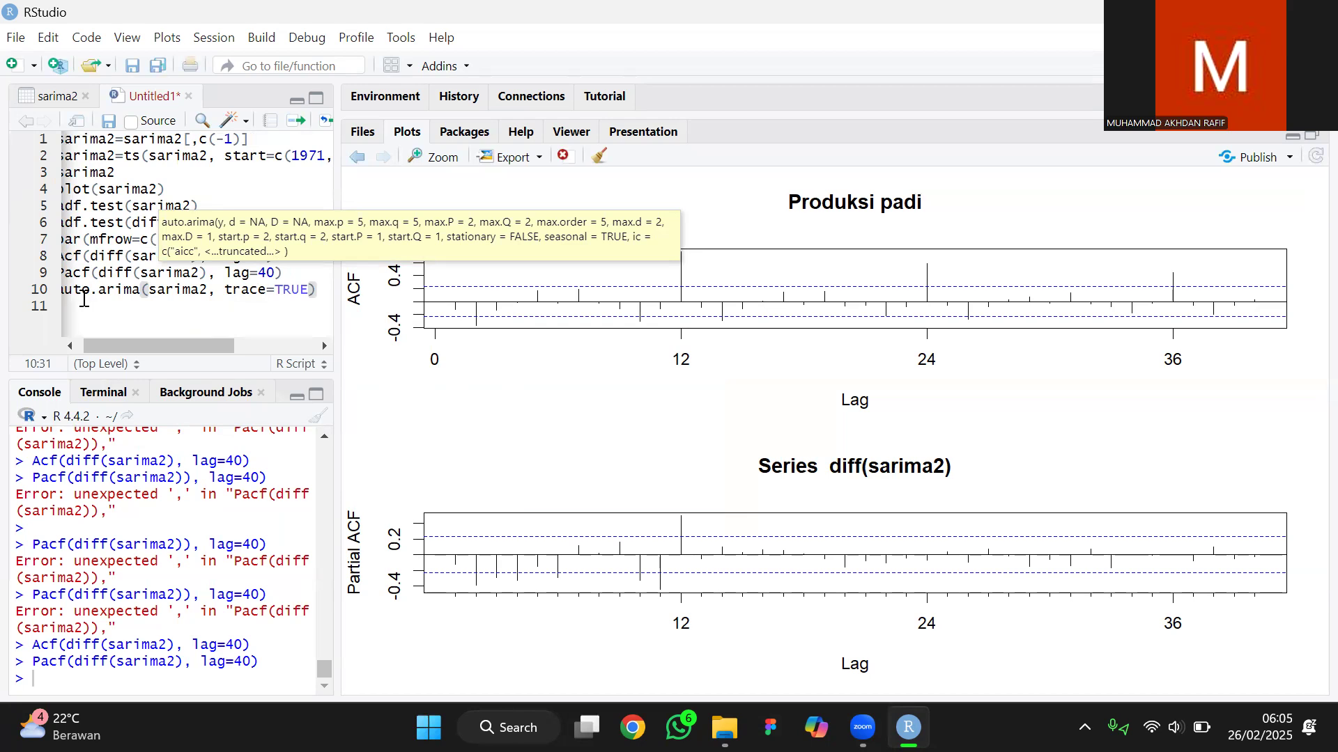
pyautogui.hotkey('ctrl', 'Return')
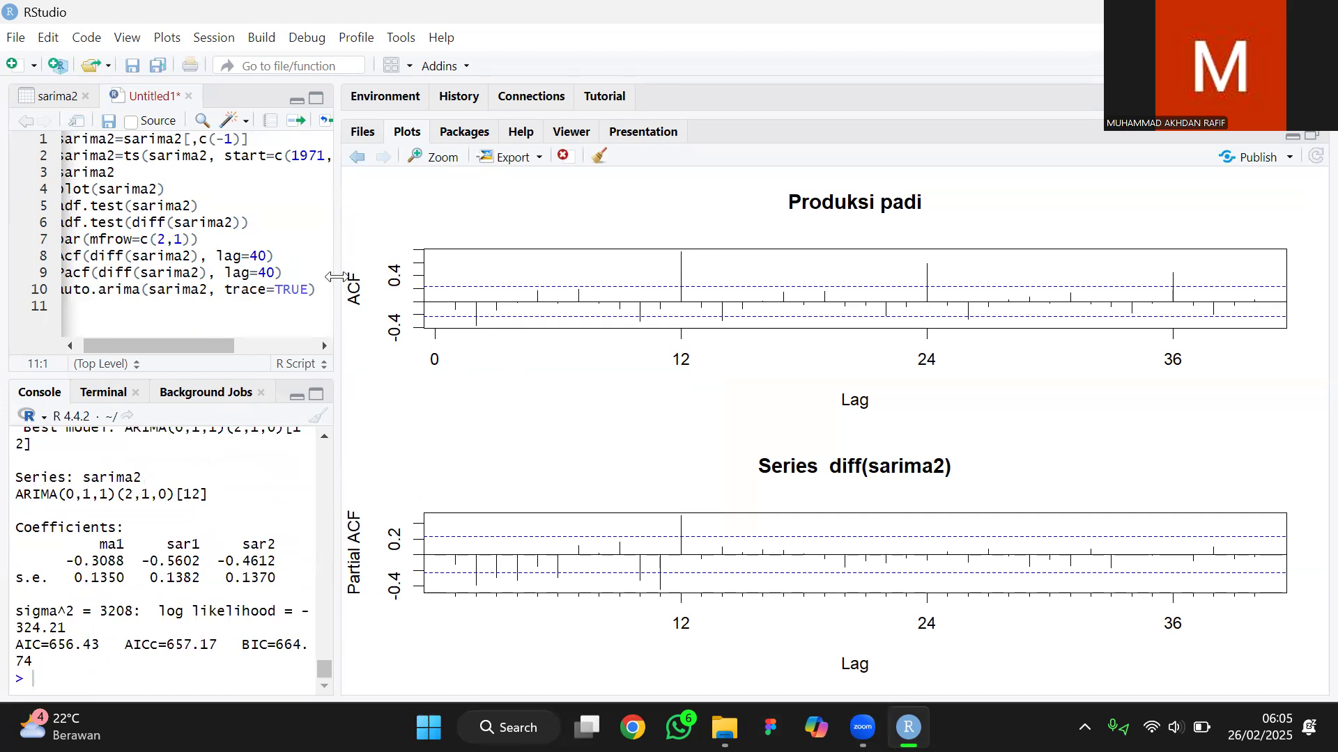
# Widen the script and console area so each candidate model of the auto.arima output fits on one line.
pyautogui.moveTo(337, 277); pyautogui.dragTo(332, 276)
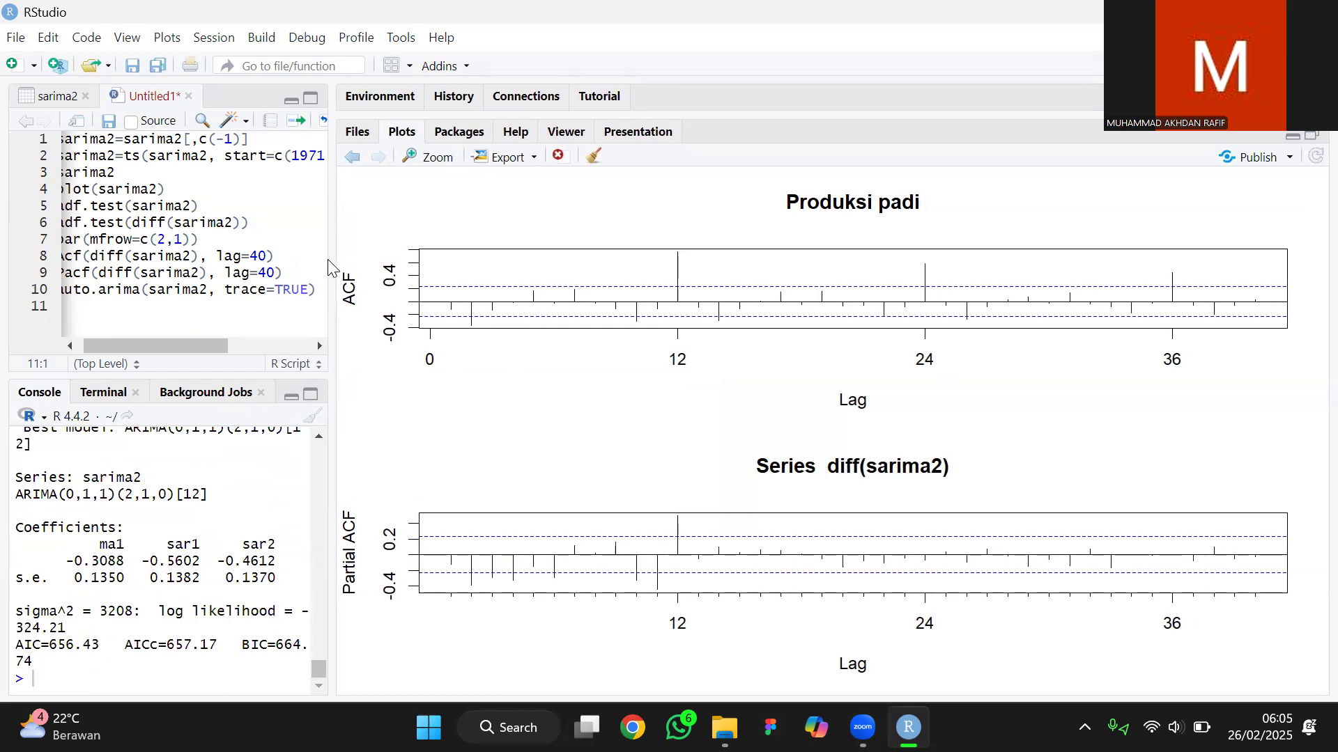
pyautogui.moveTo(329, 265); pyautogui.dragTo(465, 264)
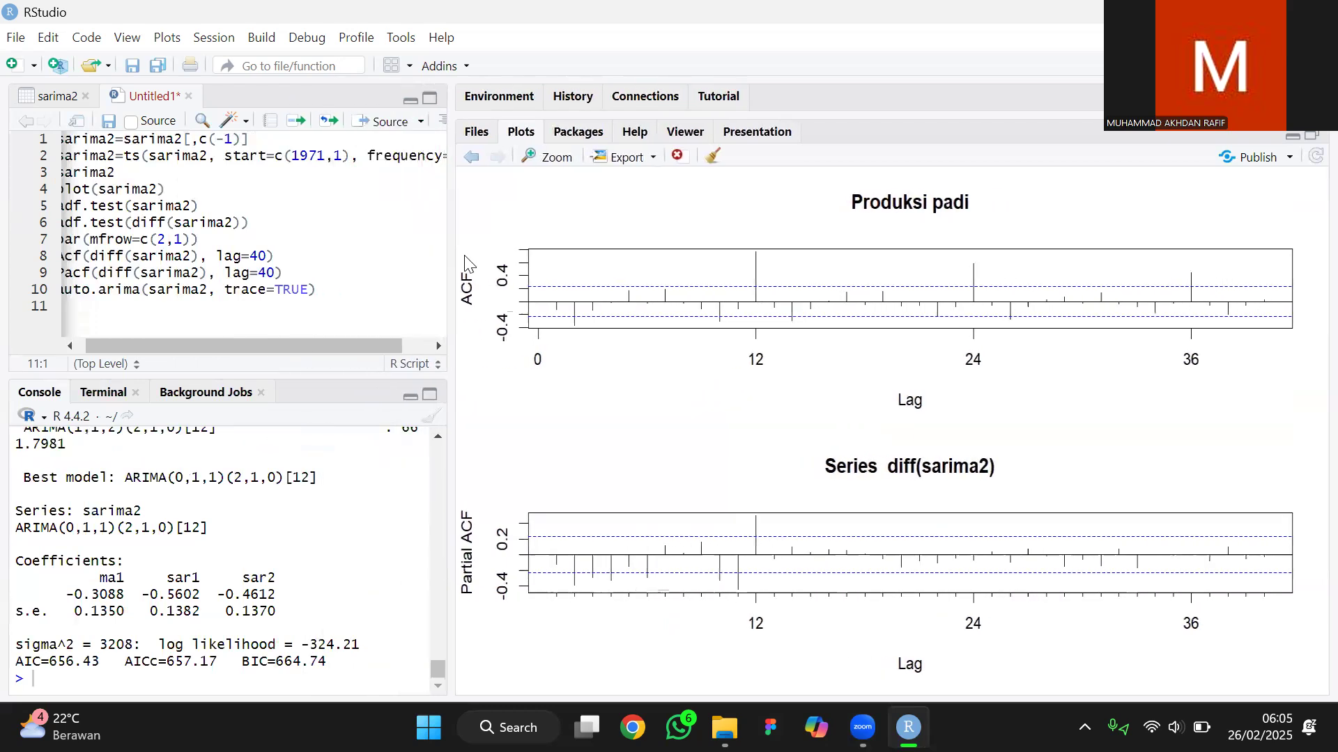
pyautogui.scroll(5, 151, 528)
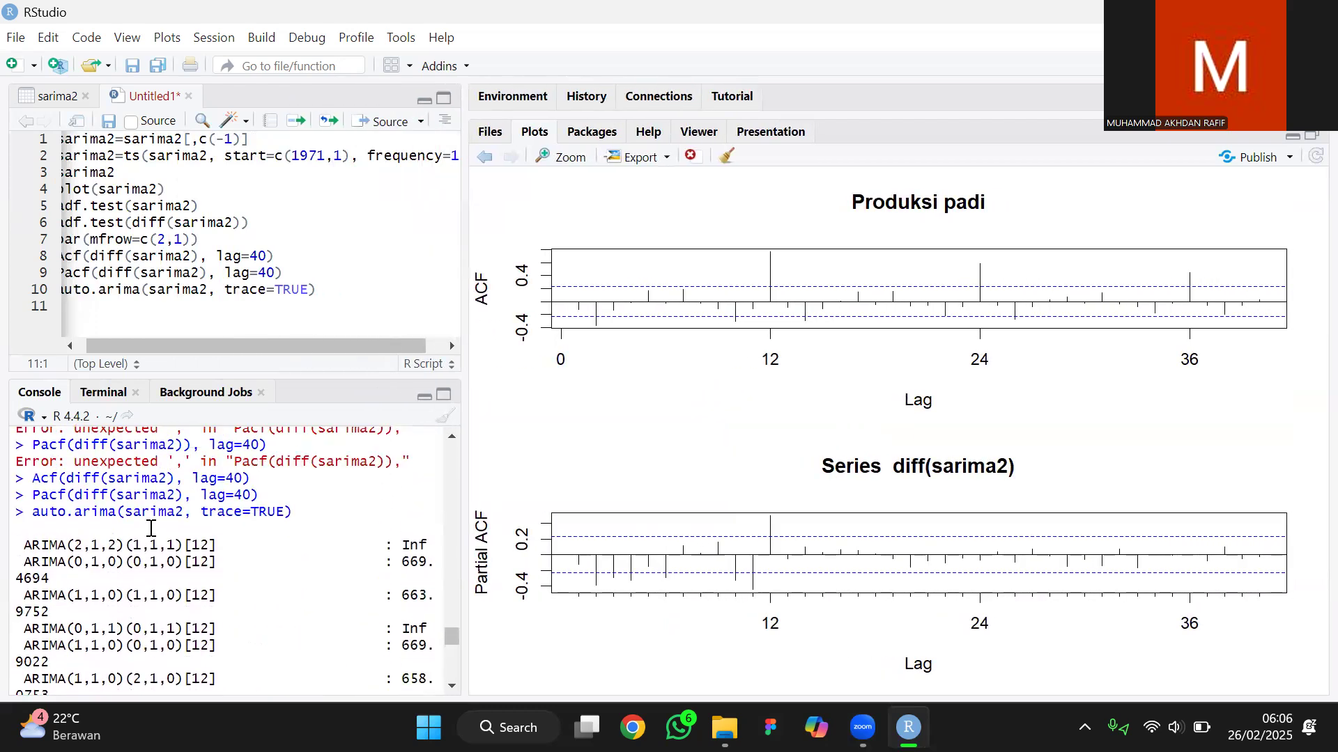
pyautogui.scroll(1, 151, 528)
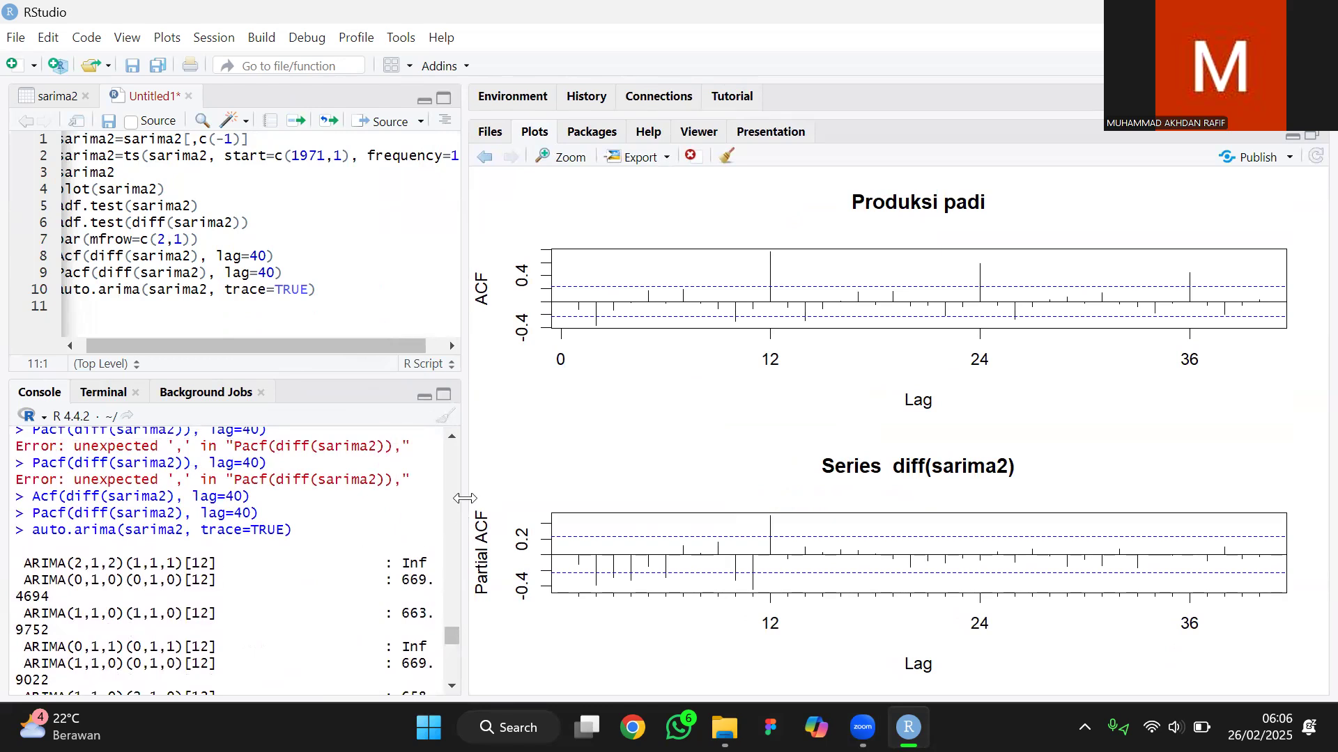
pyautogui.moveTo(465, 498); pyautogui.dragTo(534, 508)
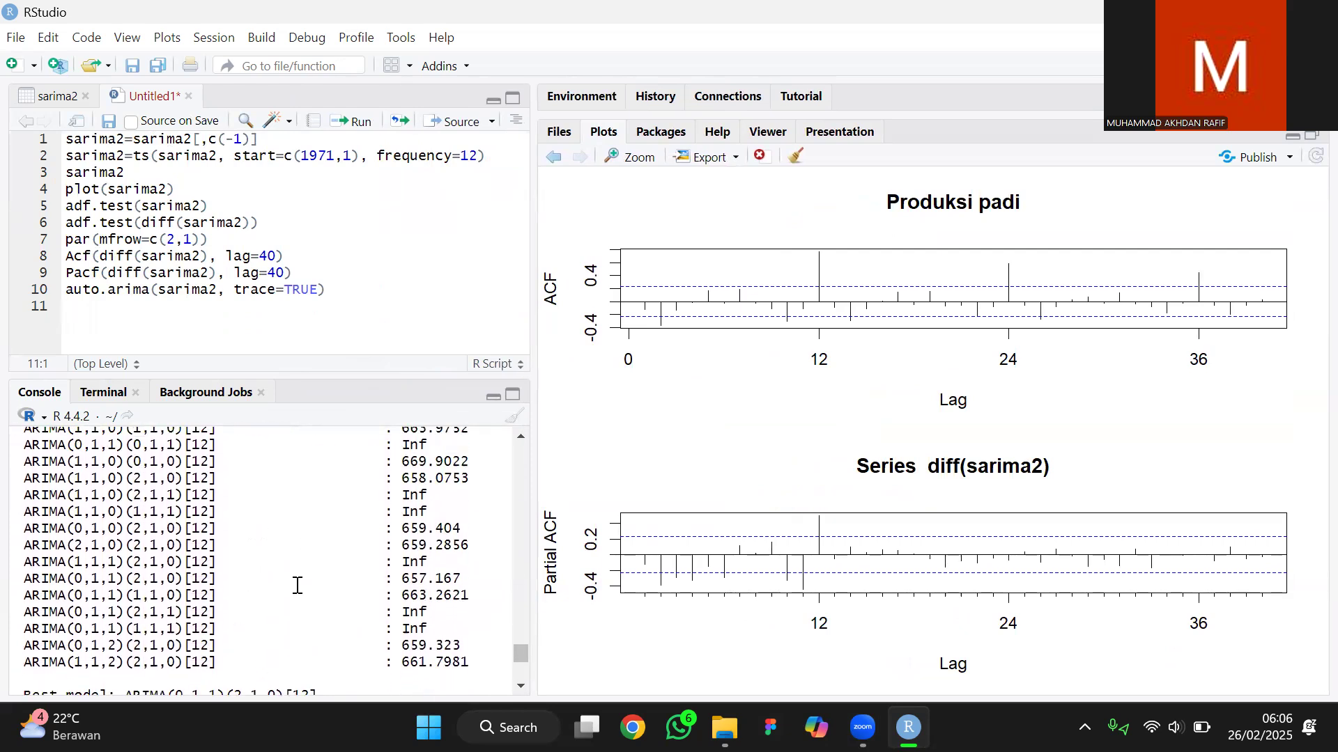
# Examine the auto.arima candidate list and the seasonal order of the best model in the console.
pyautogui.scroll(1, 297, 585)
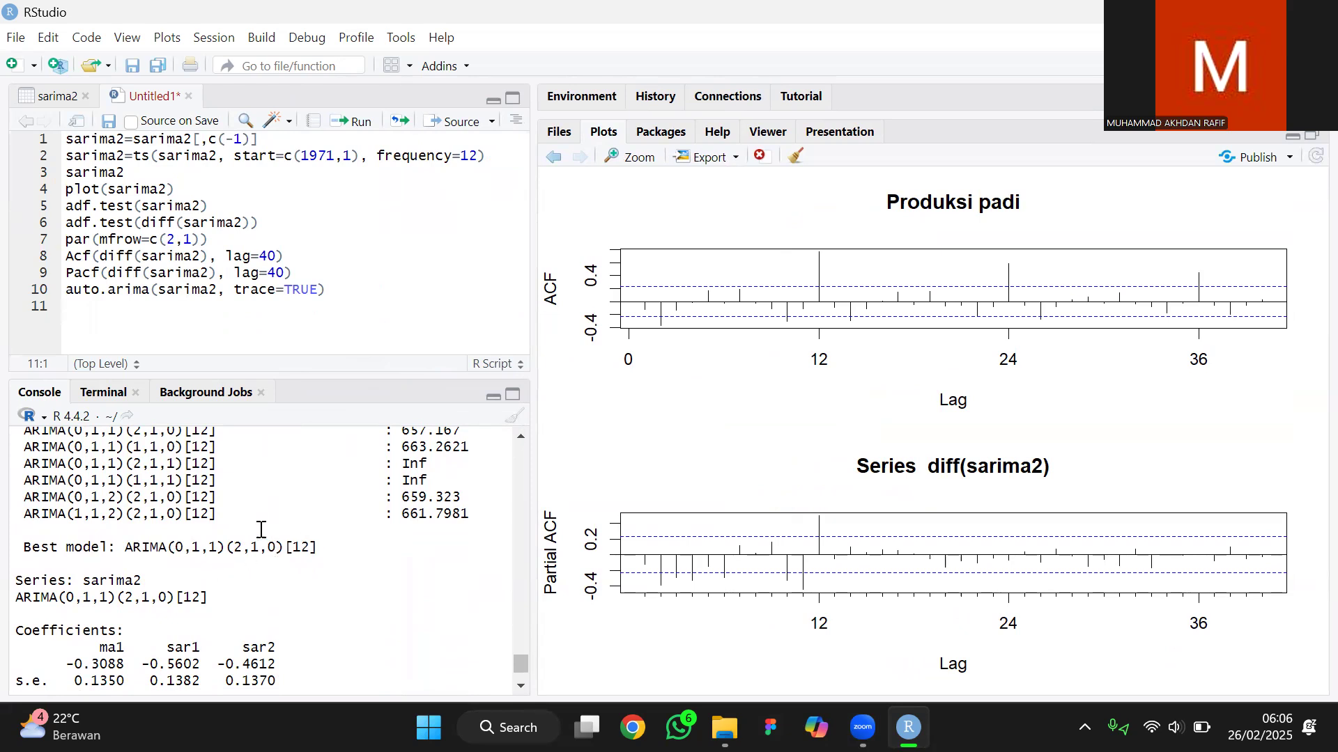
pyautogui.moveTo(224, 554); pyautogui.dragTo(277, 554)
pyautogui.click(244, 553)
pyautogui.click(266, 550)
pyautogui.moveTo(235, 547); pyautogui.dragTo(276, 549)
pyautogui.click(227, 571)
pyautogui.write('ar')
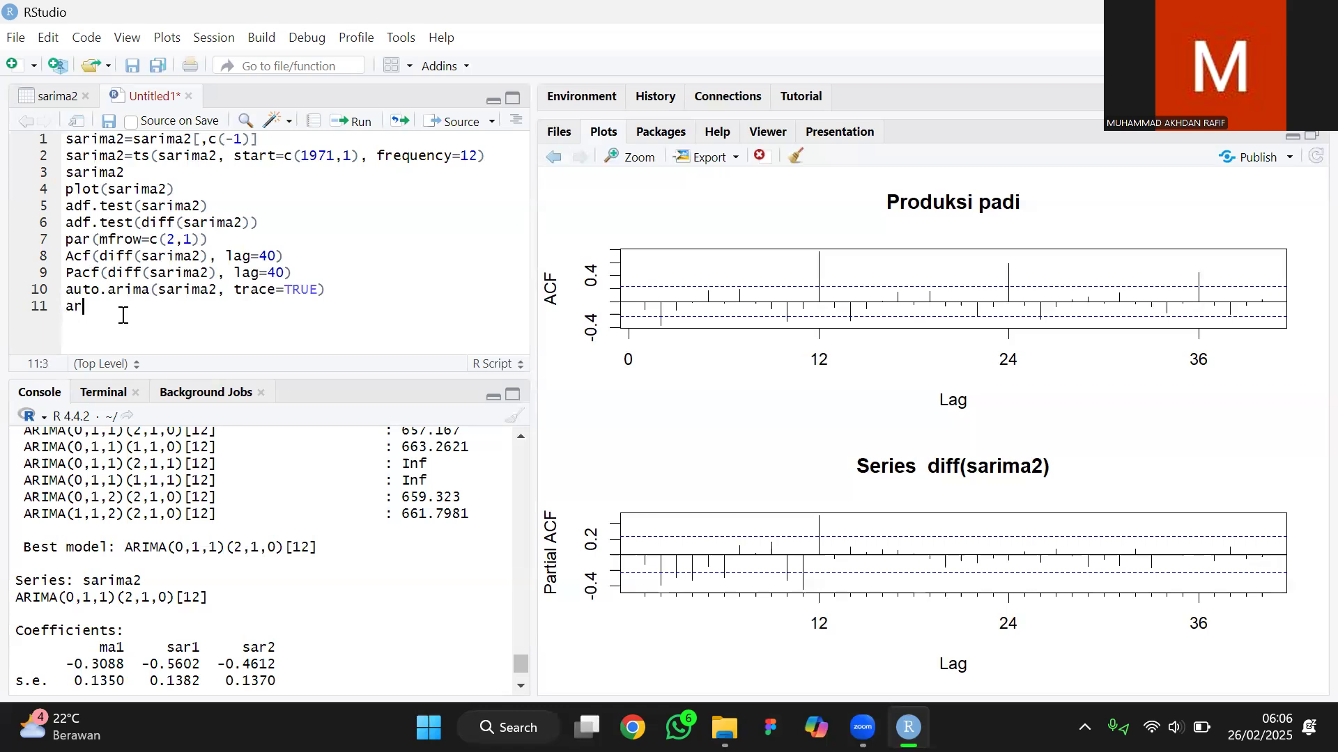
pyautogui.write('im')
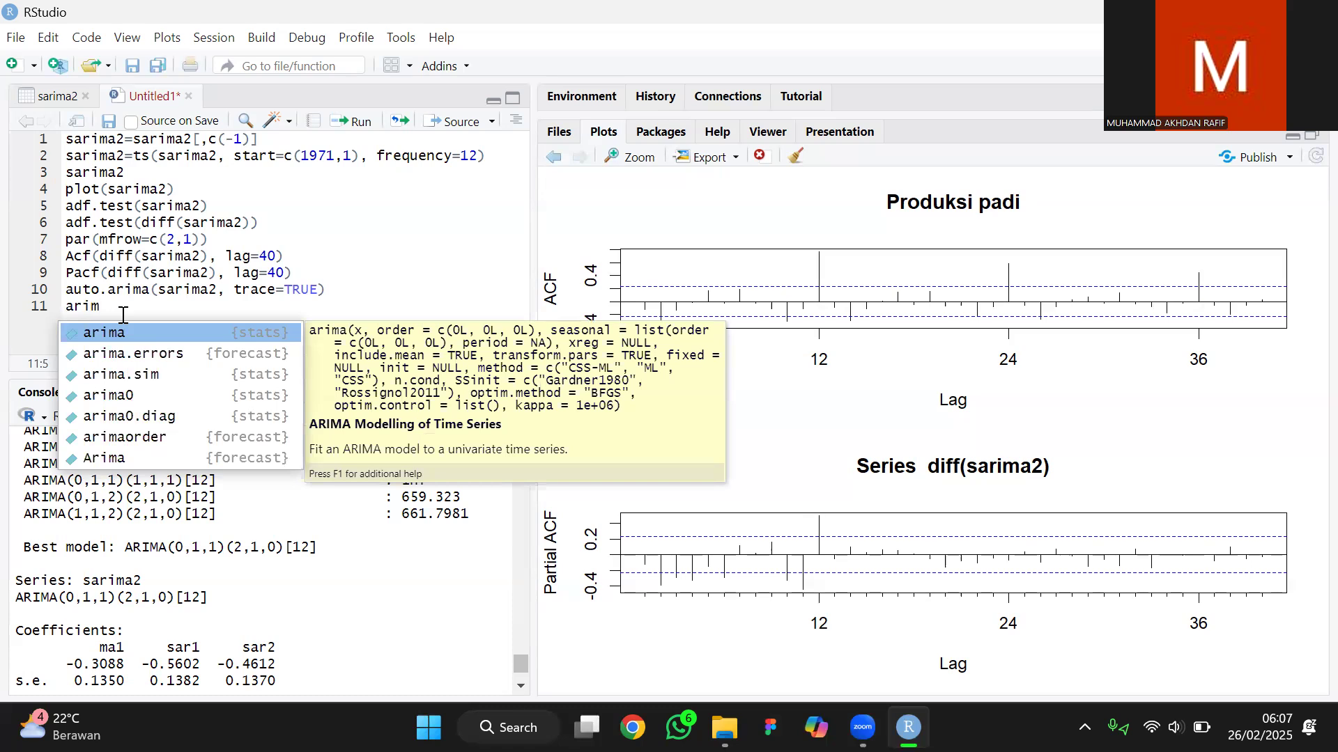
pyautogui.write('a')
pyautogui.press('BackSpace')
pyautogui.press('BackSpace')
pyautogui.press('BackSpace')
pyautogui.press('BackSpace')
pyautogui.press('BackSpace')
pyautogui.write('mode')
pyautogui.press('BackSpace')
pyautogui.press('BackSpace')
pyautogui.press('BackSpace')
pyautogui.press('BackSpace')
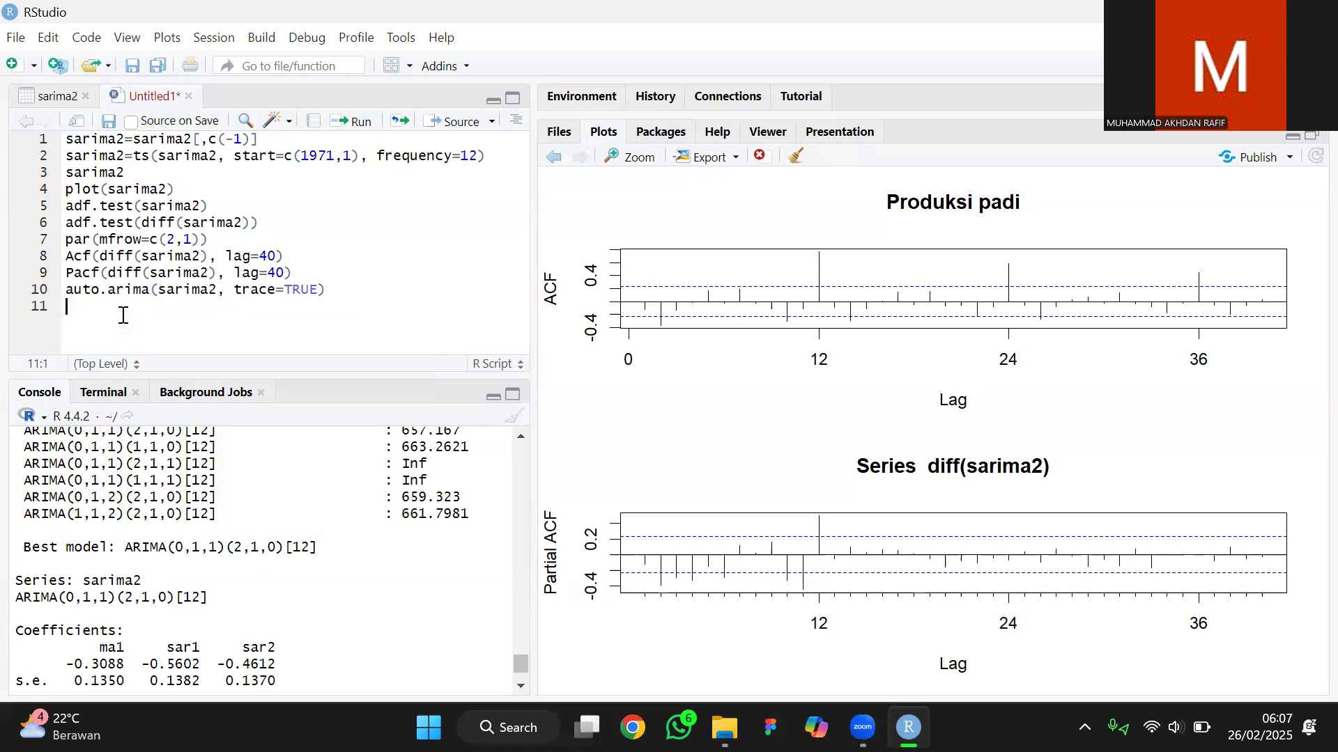
# Begin an arima call on line 11 with sarima2 as the series, followed by the order argument.
pyautogui.write('arima')
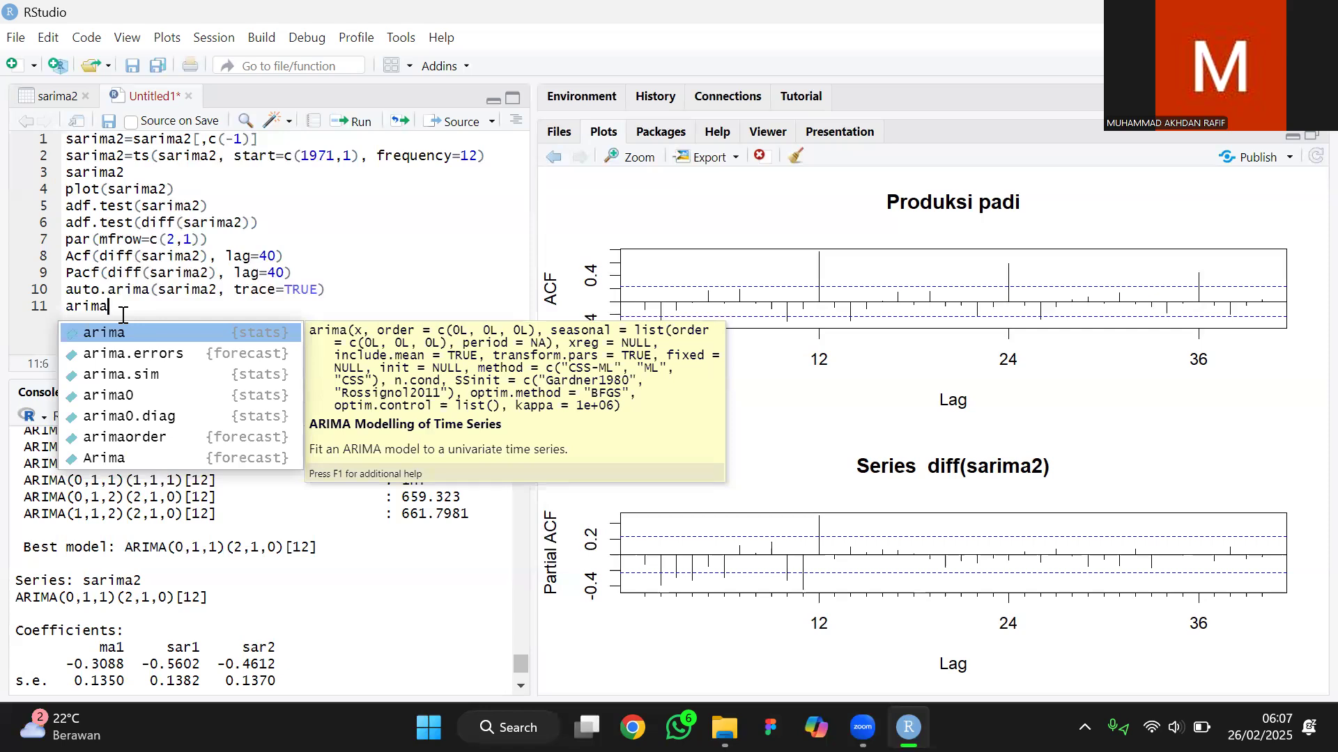
pyautogui.press('Tab')
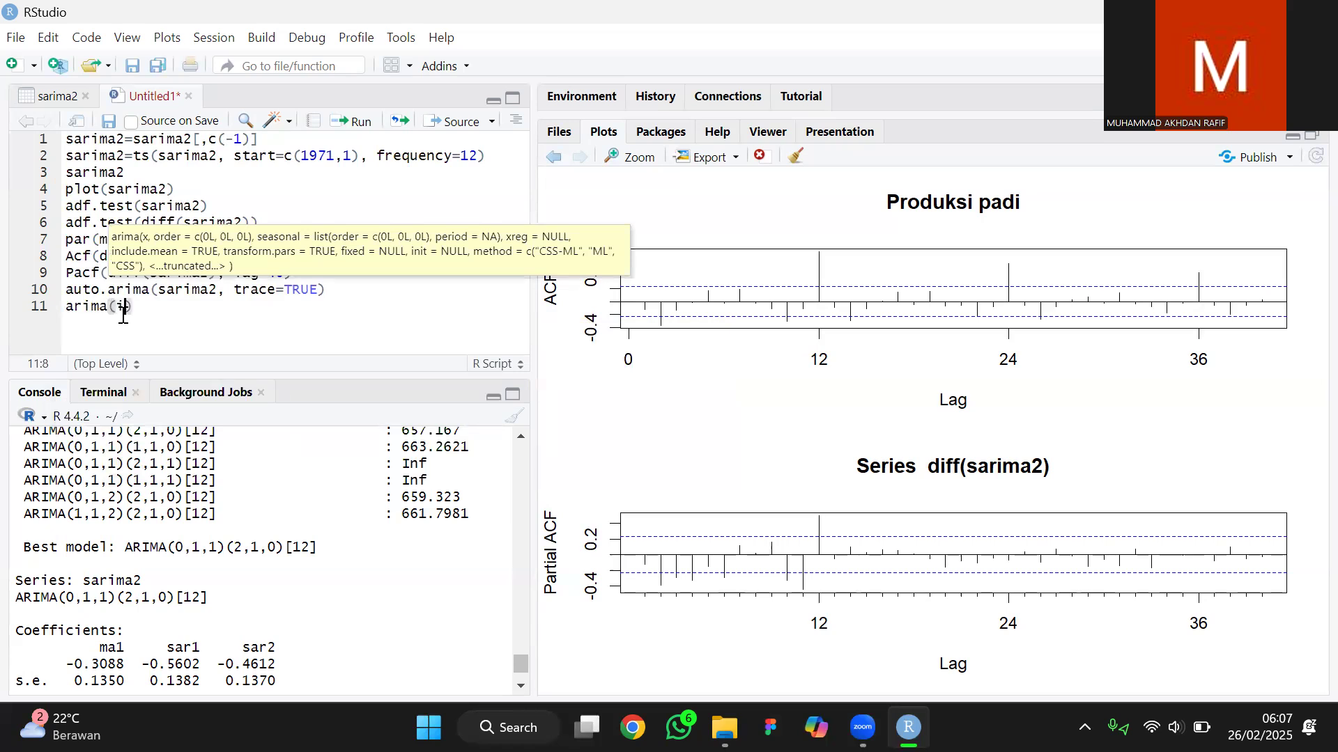
pyautogui.write('sarima2')
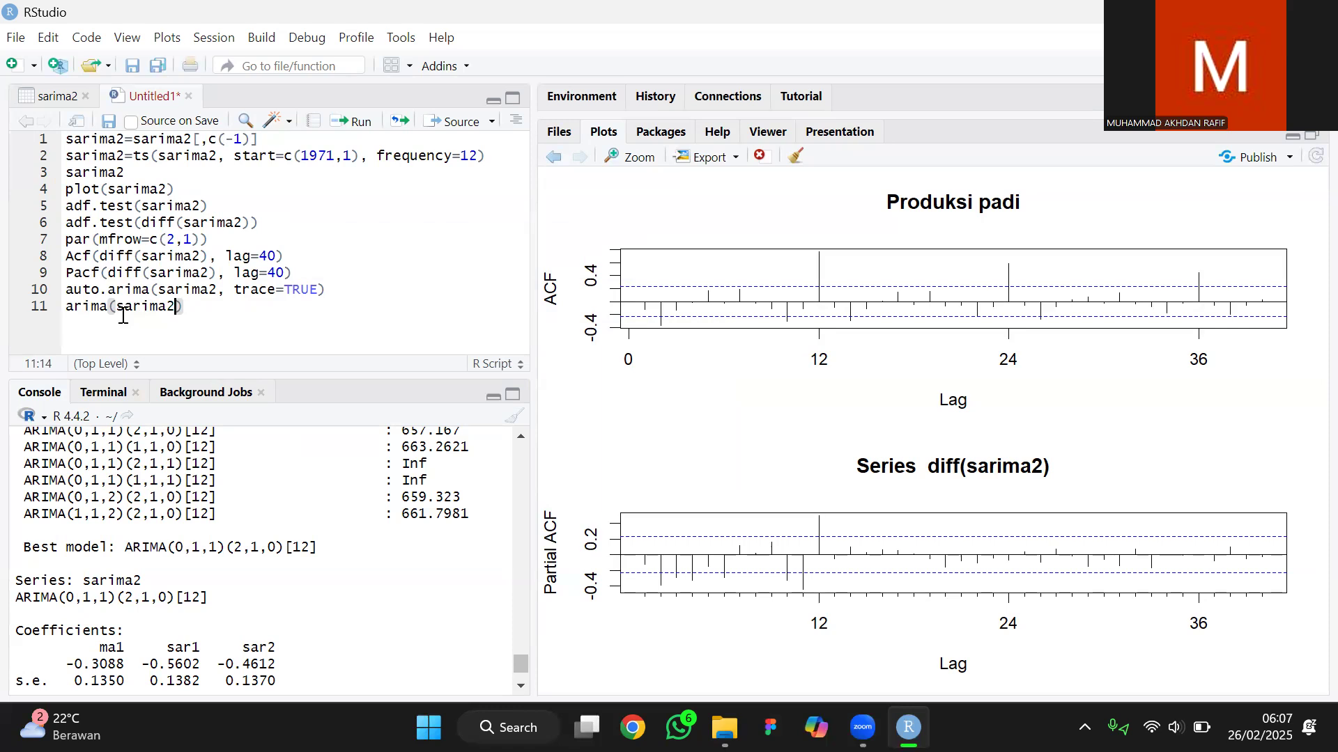
pyautogui.write(', orede')
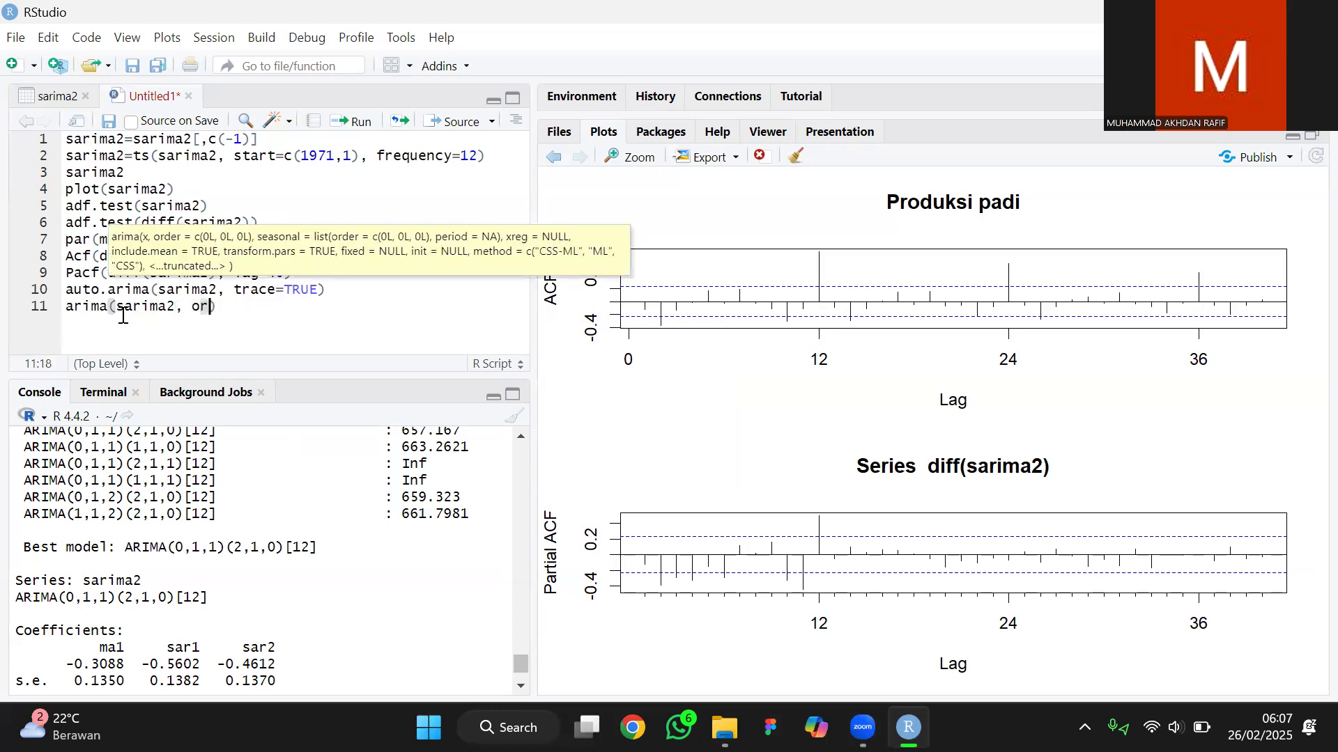
pyautogui.press('BackSpace')
pyautogui.press('BackSpace')
pyautogui.press('BackSpace')
pyautogui.write('der')
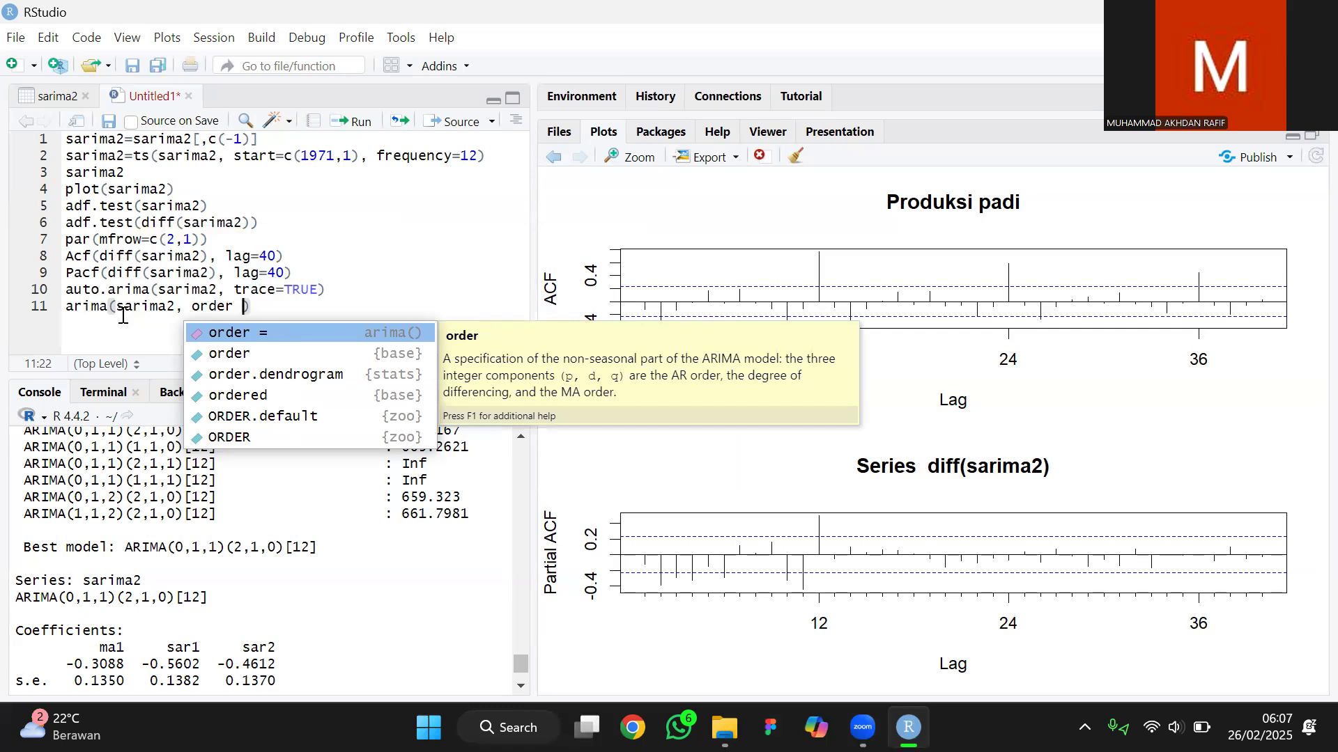
pyautogui.press('BackSpace')
pyautogui.write('=')
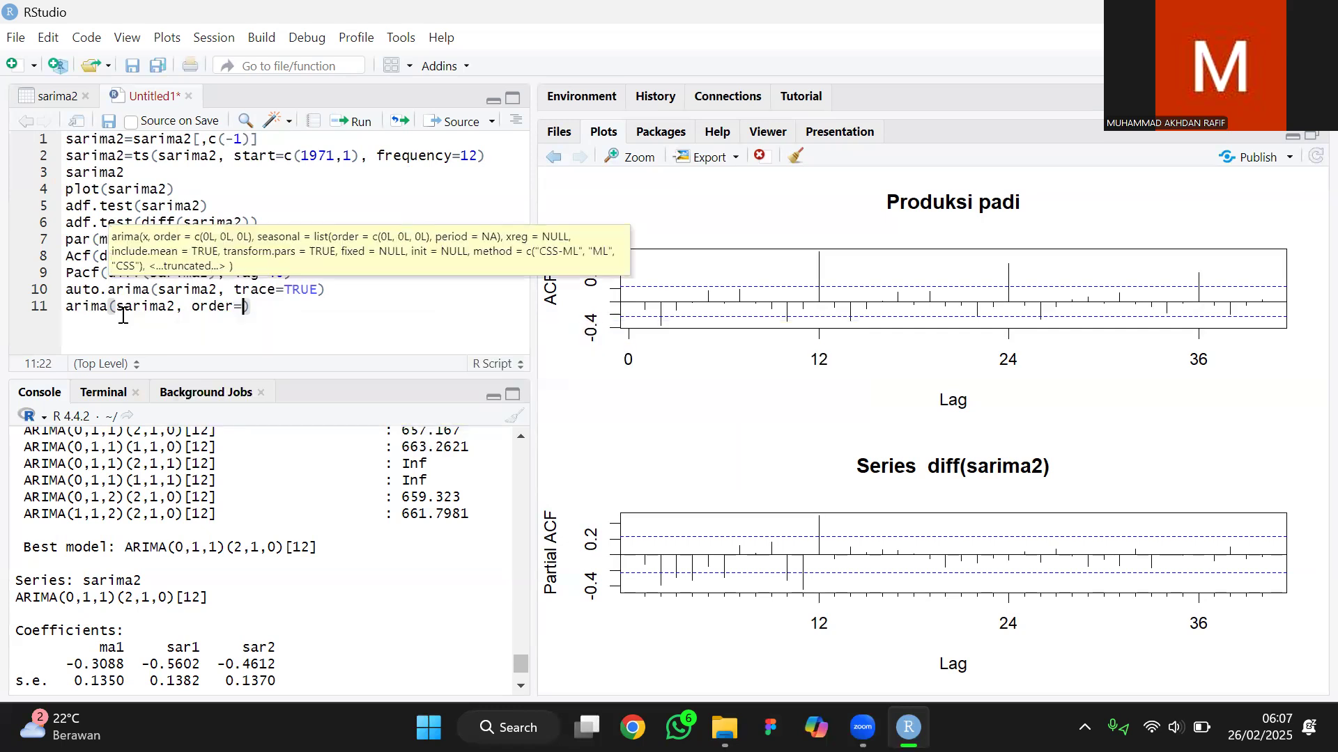
# Set the arima order to c(0,1,1) and add seasonal = list(order = c(2, 1, 0), period = 12) on line 11.
pyautogui.write('c')
pyautogui.press('Return')
pyautogui.press('Return')
pyautogui.press('BackSpace')
pyautogui.press('BackSpace')
pyautogui.press('BackSpace')
pyautogui.press('BackSpace')
pyautogui.press('BackSpace')
pyautogui.press('BackSpace')
pyautogui.press('BackSpace')
pyautogui.press('BackSpace')
pyautogui.write('(0,1,1')
pyautogui.hotkey('ctrl', 'v')
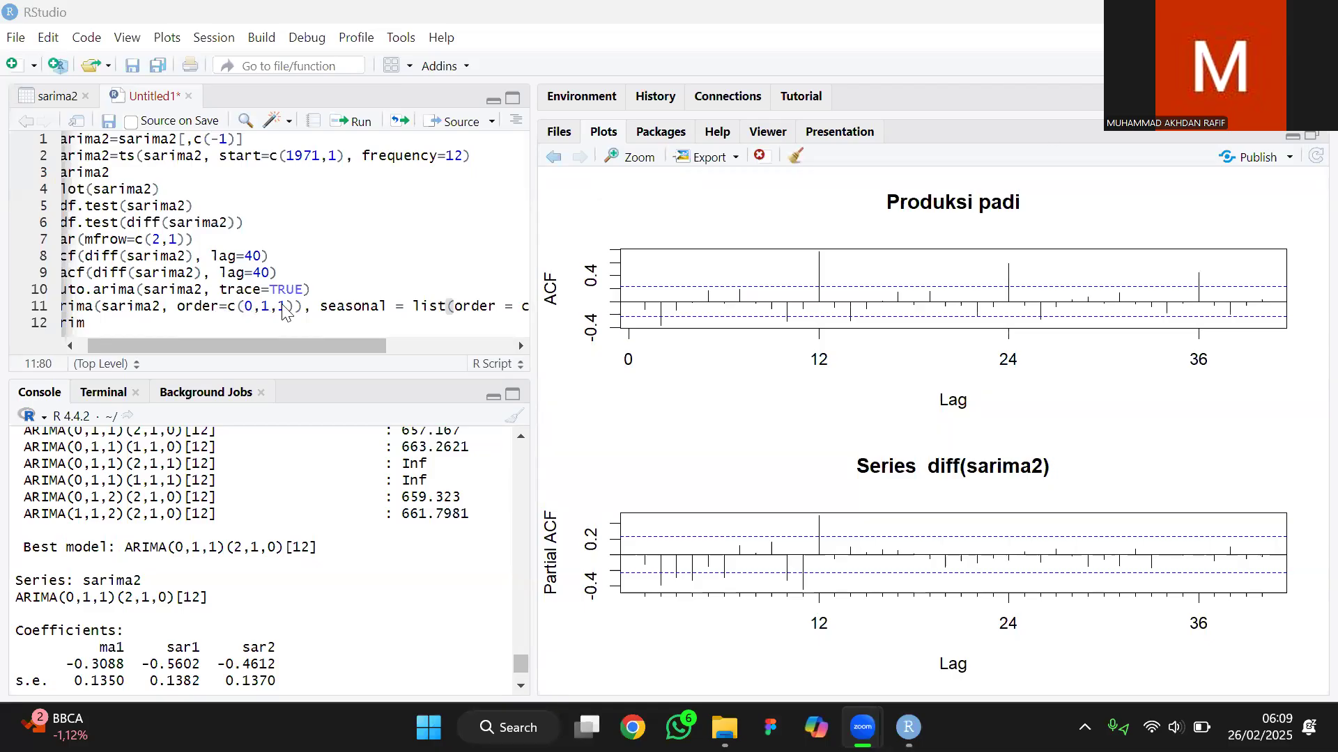
# Compare the seasonal order and period in the arima call on line 11 with the best model in the console.
pyautogui.hscroll(3, 292, 321)
pyautogui.hscroll(1, 296, 326)
pyautogui.hscroll(2, 259, 315)
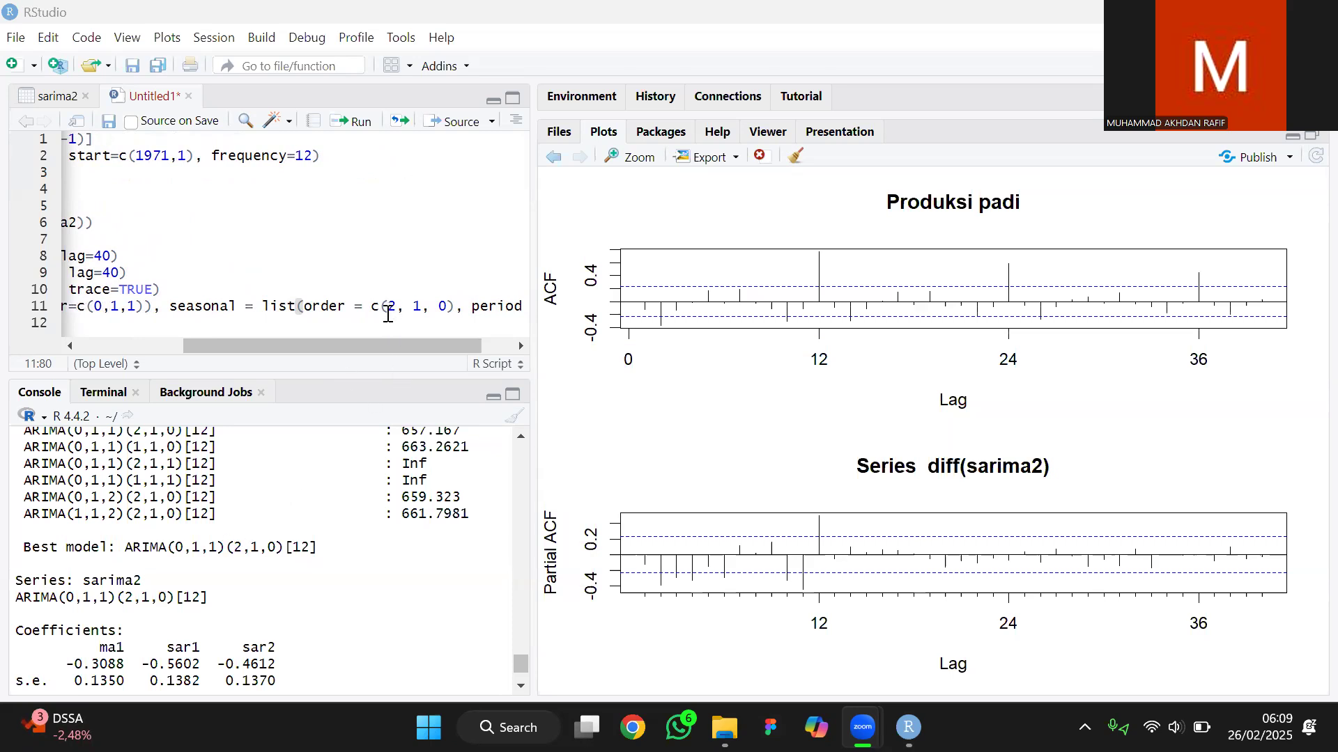
pyautogui.moveTo(237, 550); pyautogui.dragTo(274, 547)
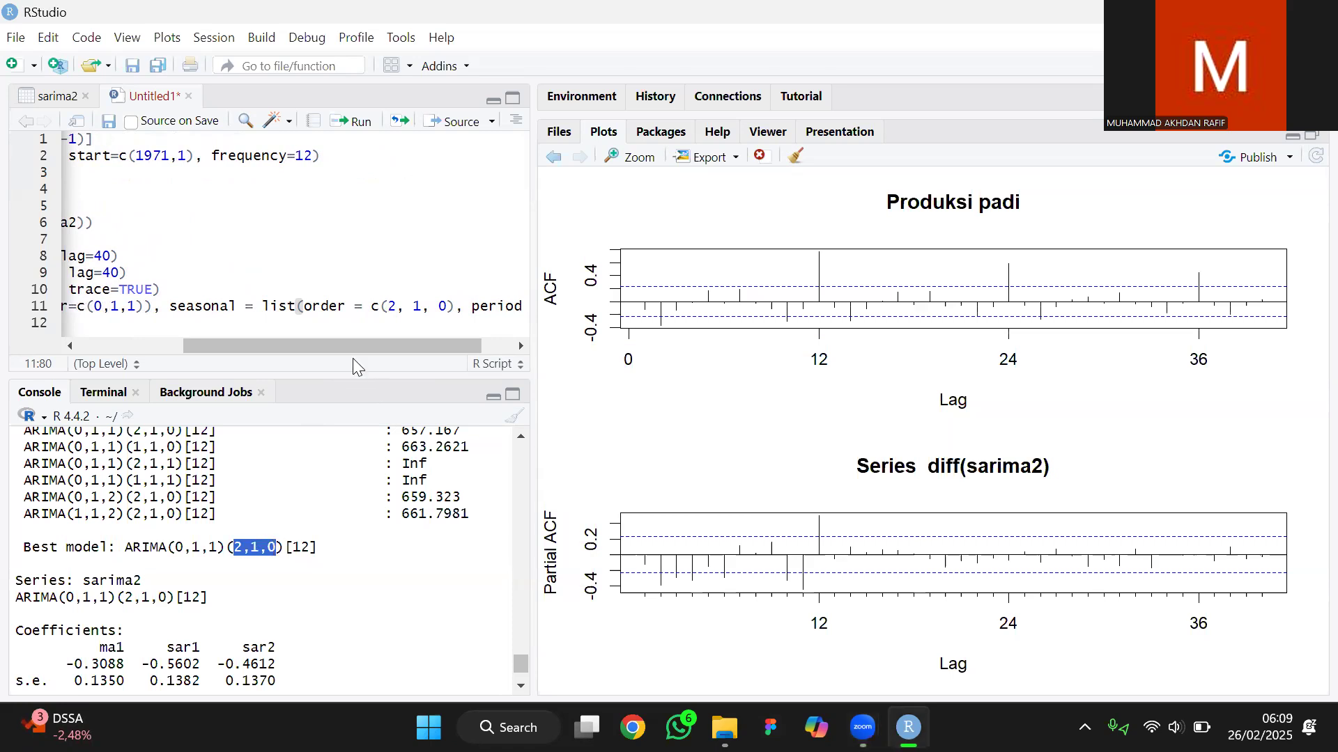
pyautogui.moveTo(395, 341); pyautogui.dragTo(465, 341)
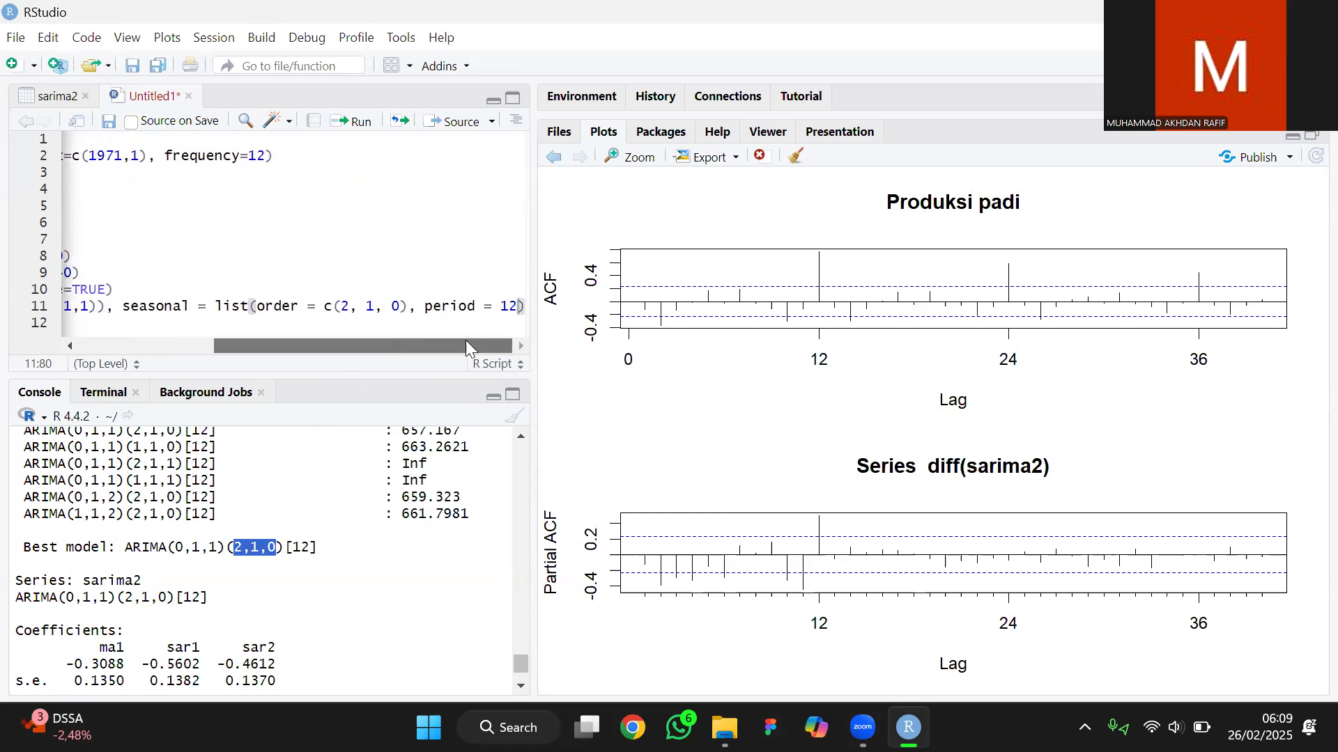
pyautogui.click(319, 551)
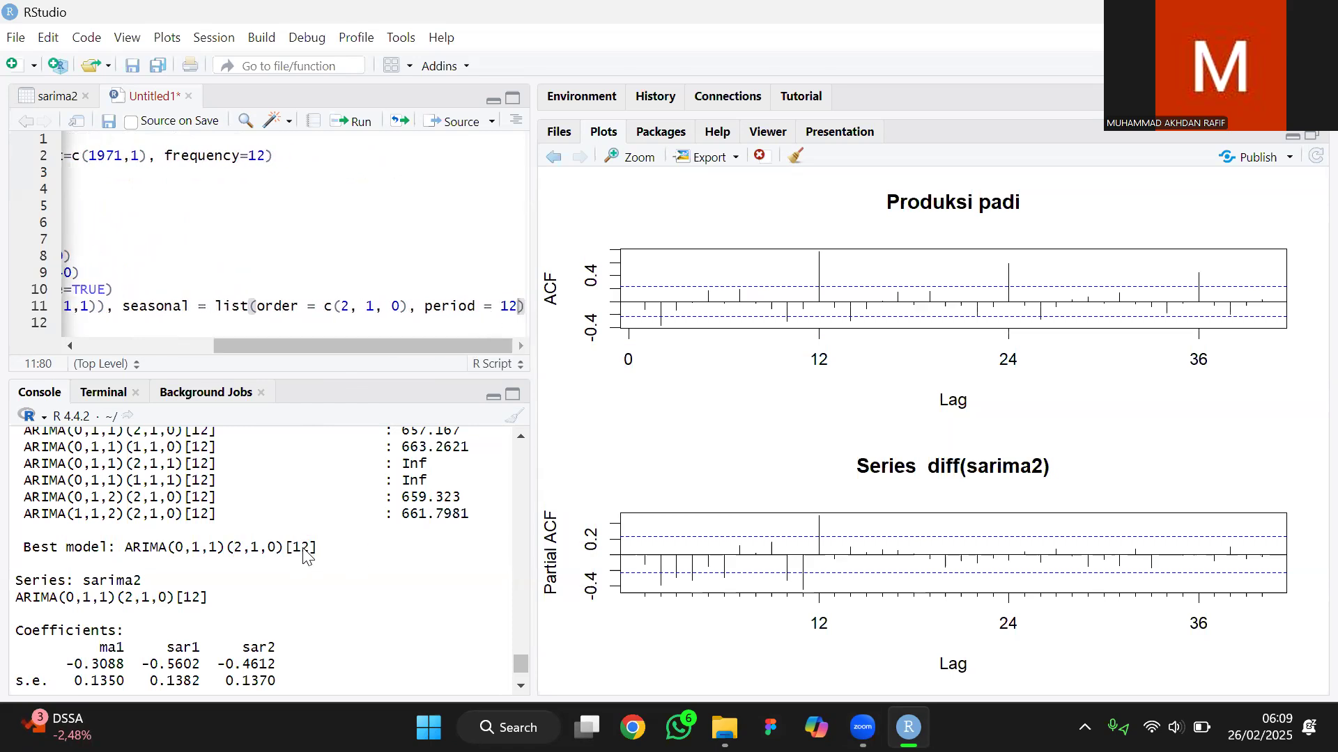
pyautogui.moveTo(386, 343); pyautogui.dragTo(186, 324)
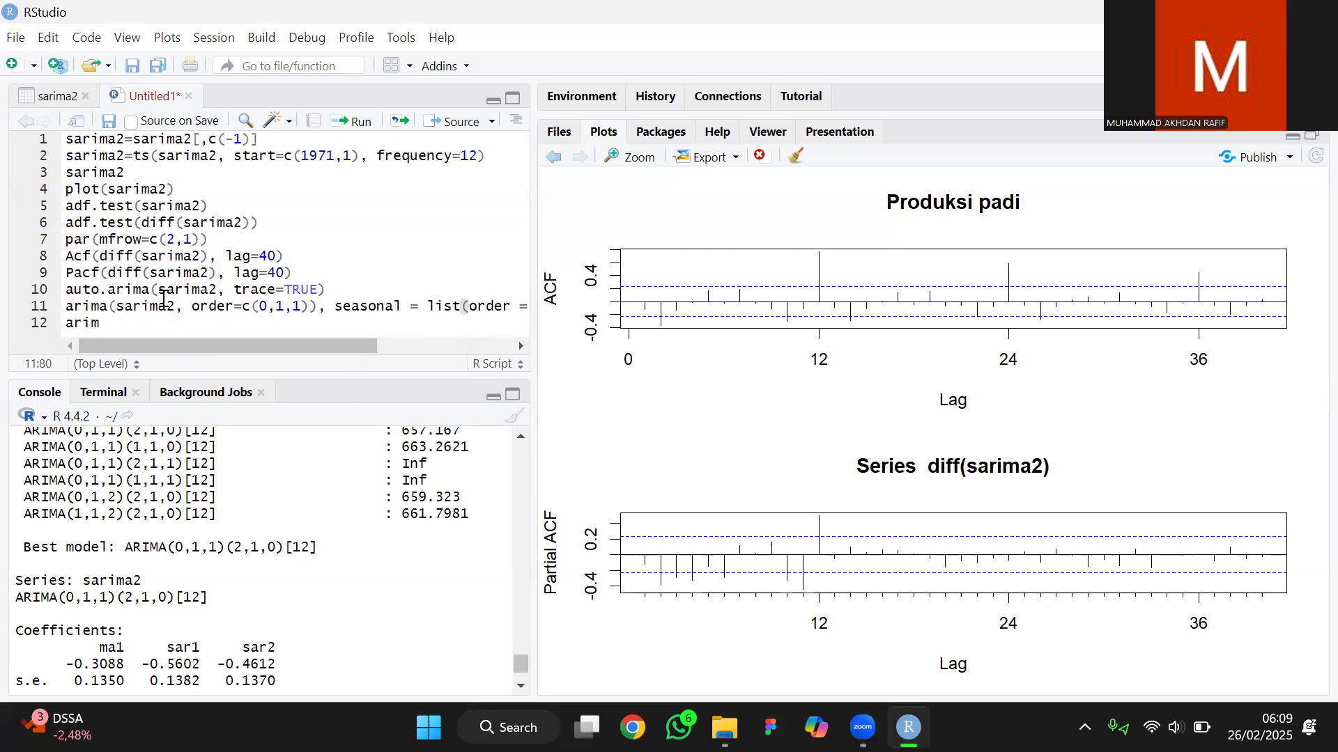
# Try to run the arima call on line 11.
pyautogui.click(109, 308)
pyautogui.hotkey('ctrl', 'Return')
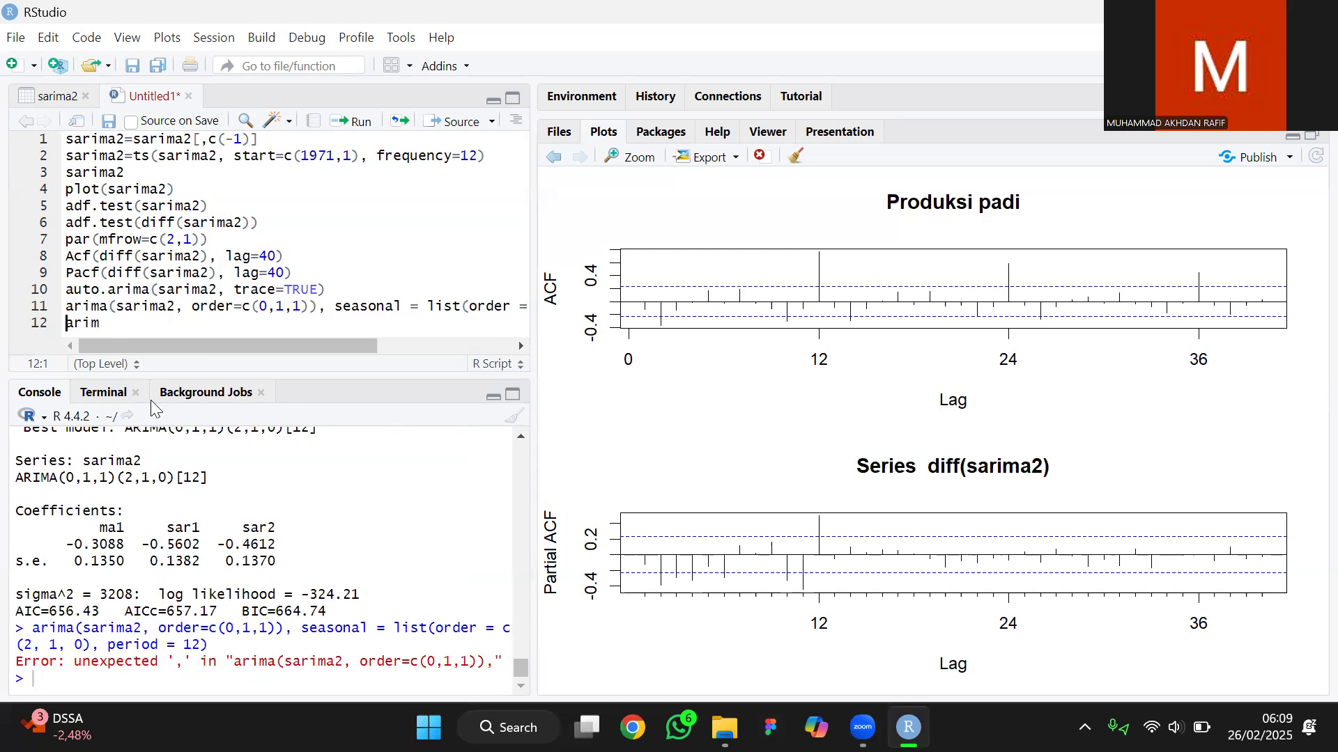
pyautogui.click(110, 309)
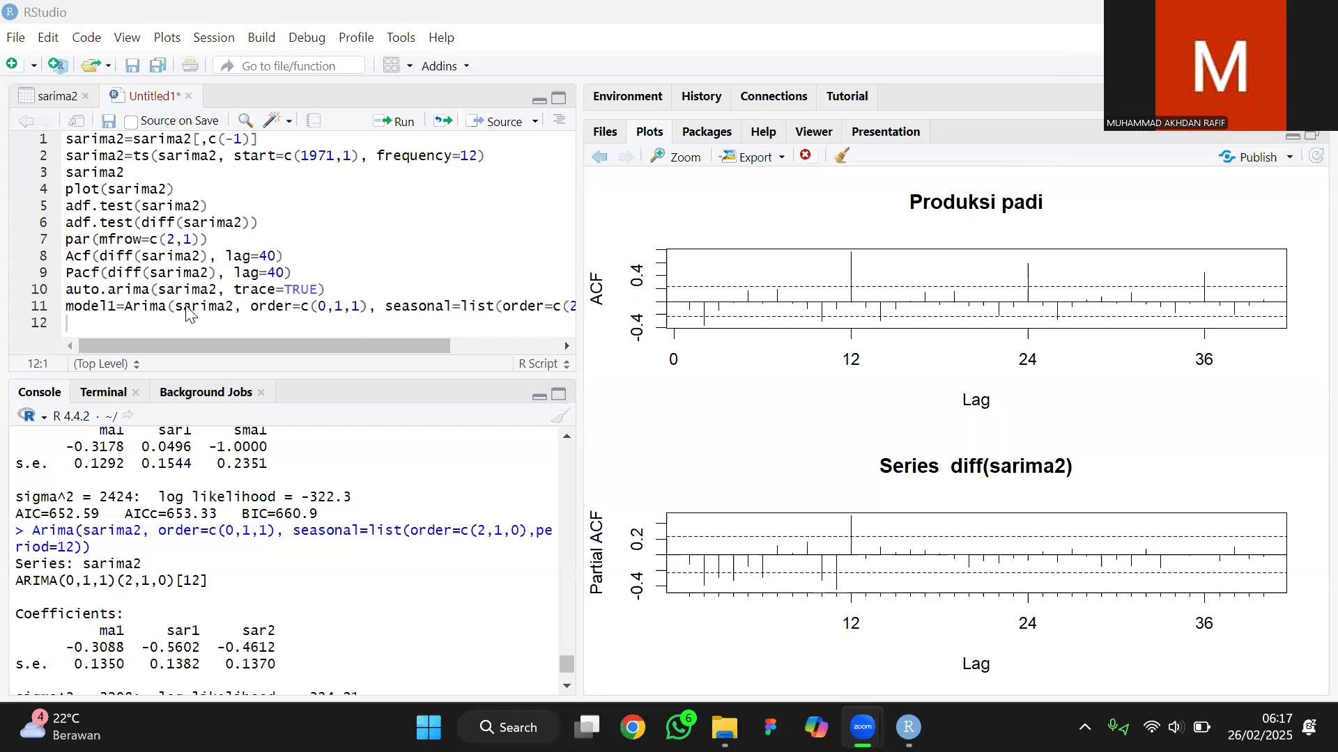
# Review and run line 11, which assigns Arima(sarima2, order=c(0,1,1), seasonal=list(order=c(2,1,0),period=12)) to model1.
pyautogui.hscroll(3, 187, 314)
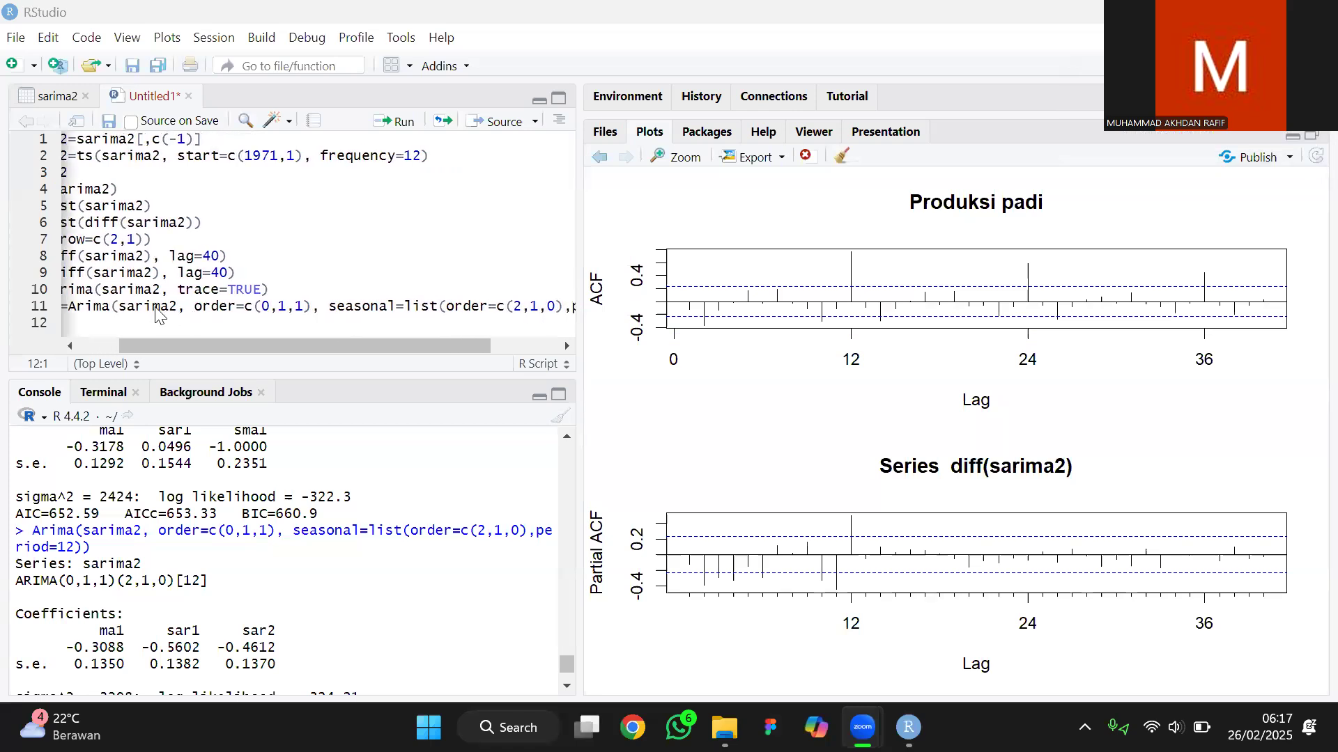
pyautogui.hscroll(5, 153, 313)
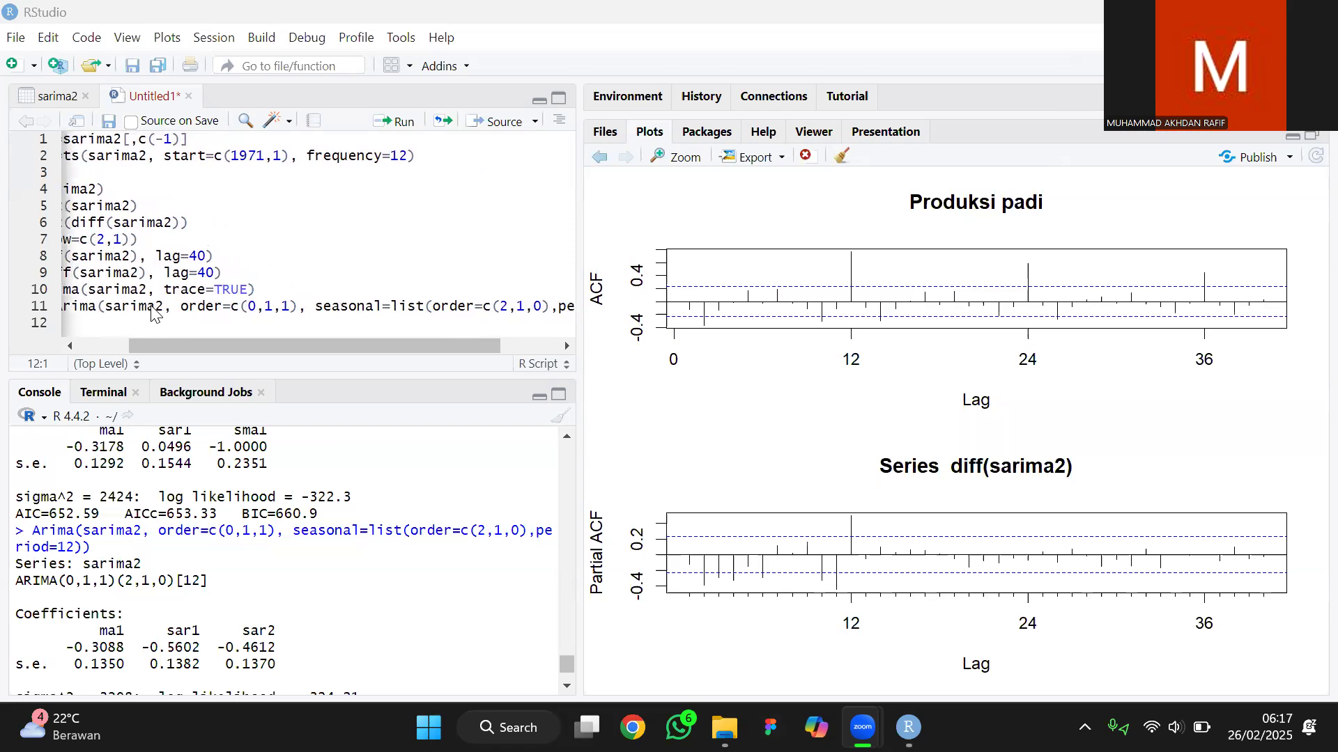
pyautogui.hscroll(-4, 153, 313)
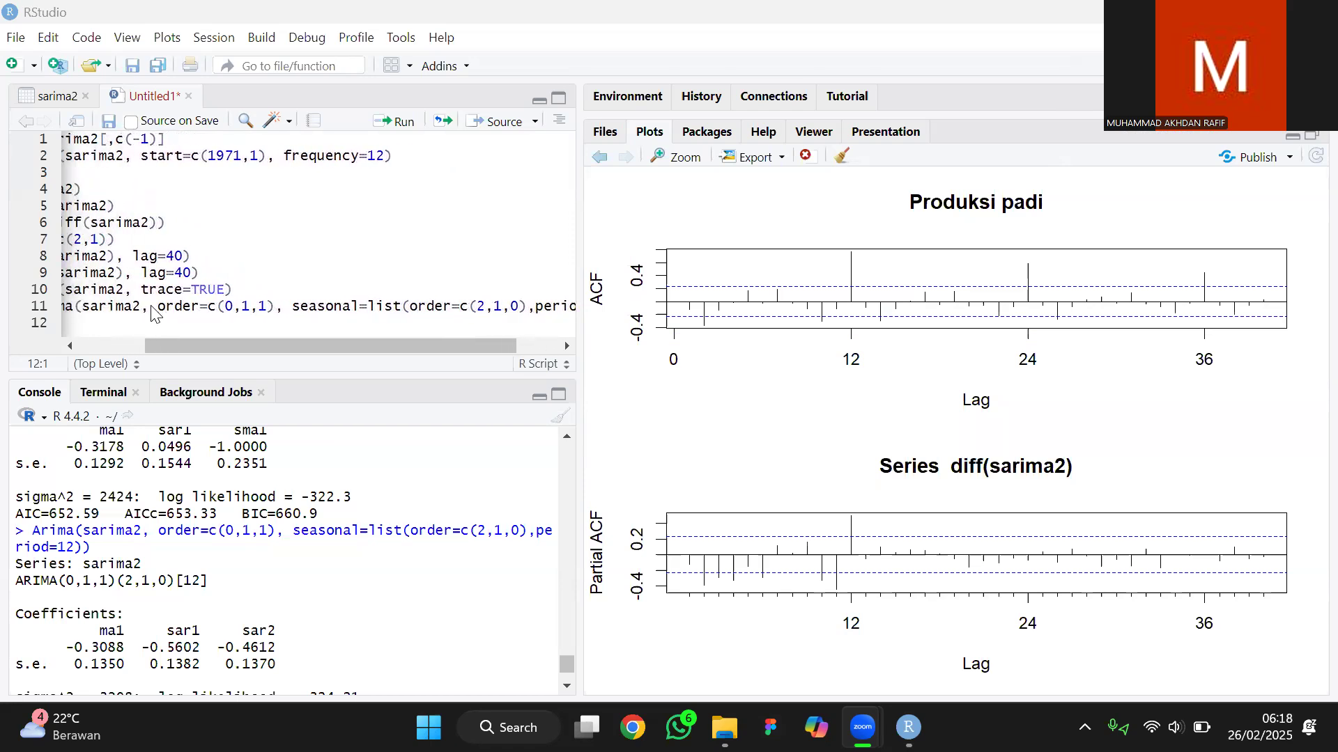
pyautogui.hscroll(-1, 153, 313)
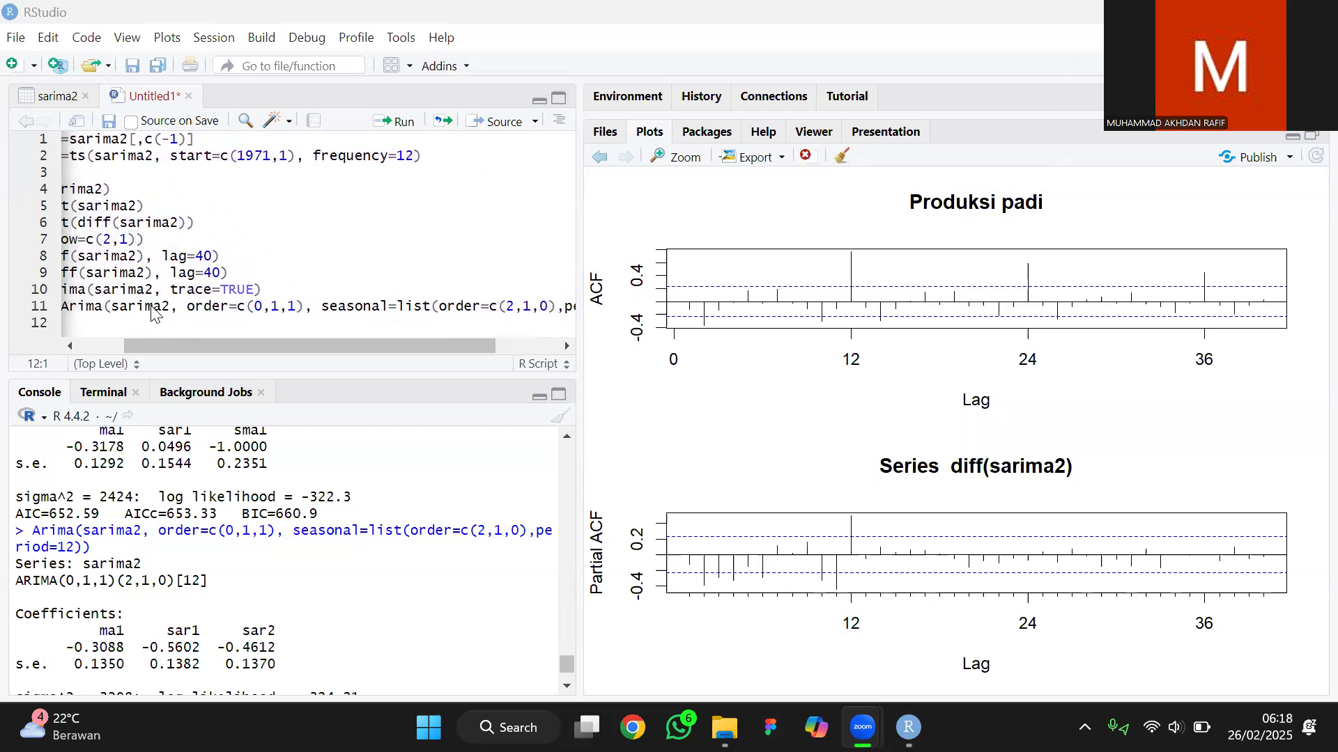
pyautogui.hotkey('ctrl', 'Return')
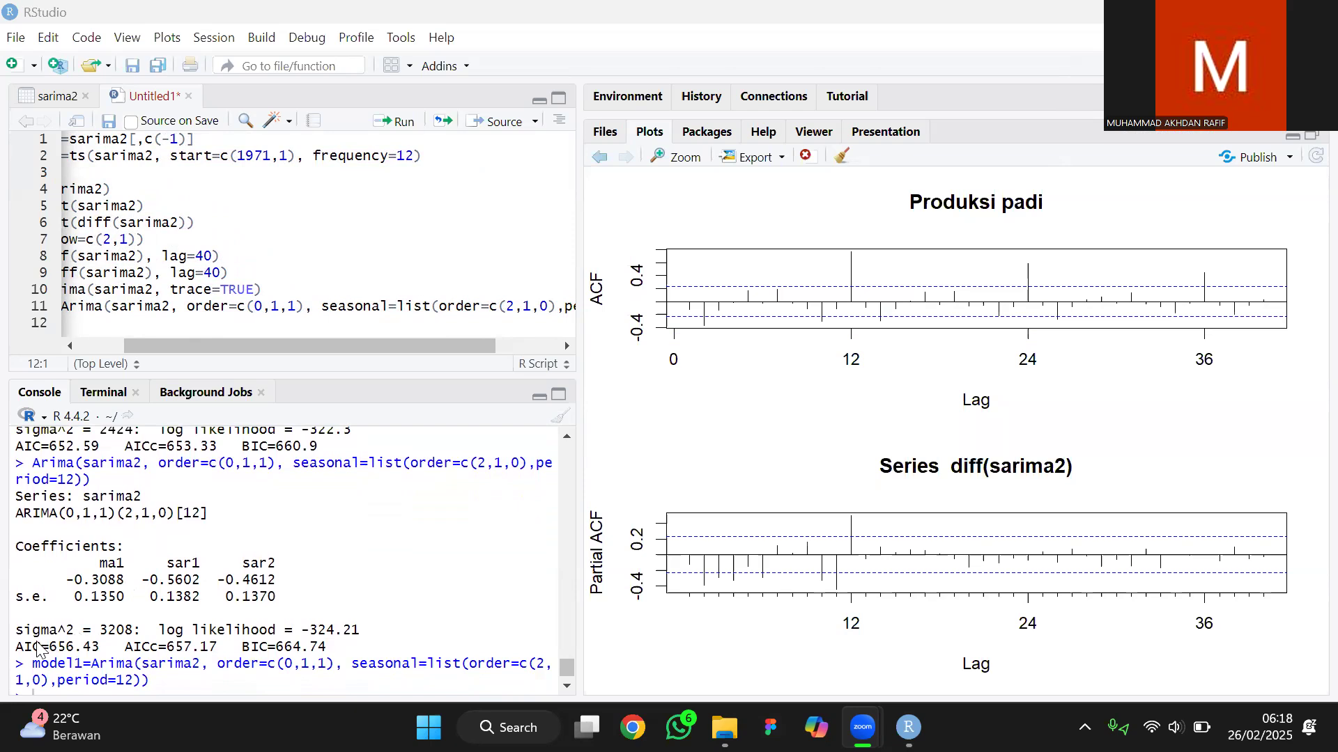
# Add coeftest(model1) on line 12 of the script and run it to test the significance of the model coefficients.
pyautogui.scroll(1, 195, 543)
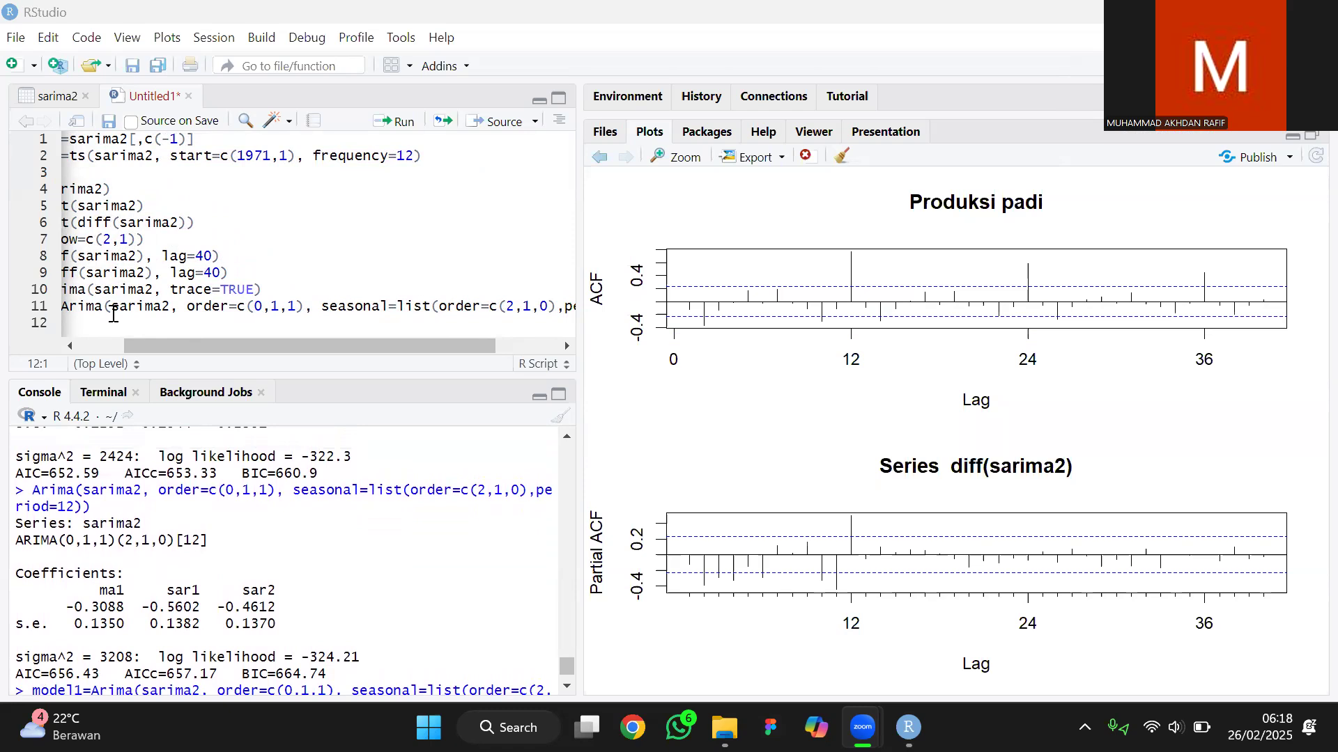
pyautogui.scroll(-2, 134, 630)
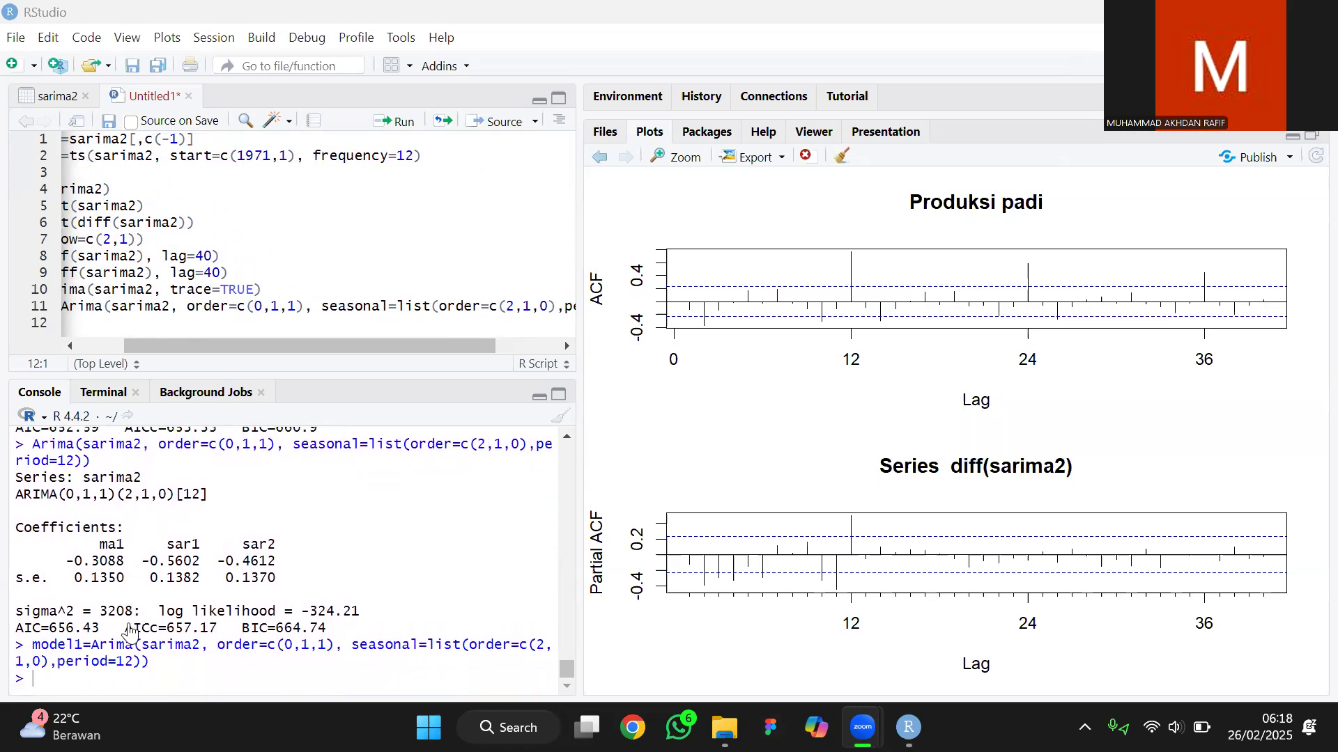
pyautogui.click(127, 332)
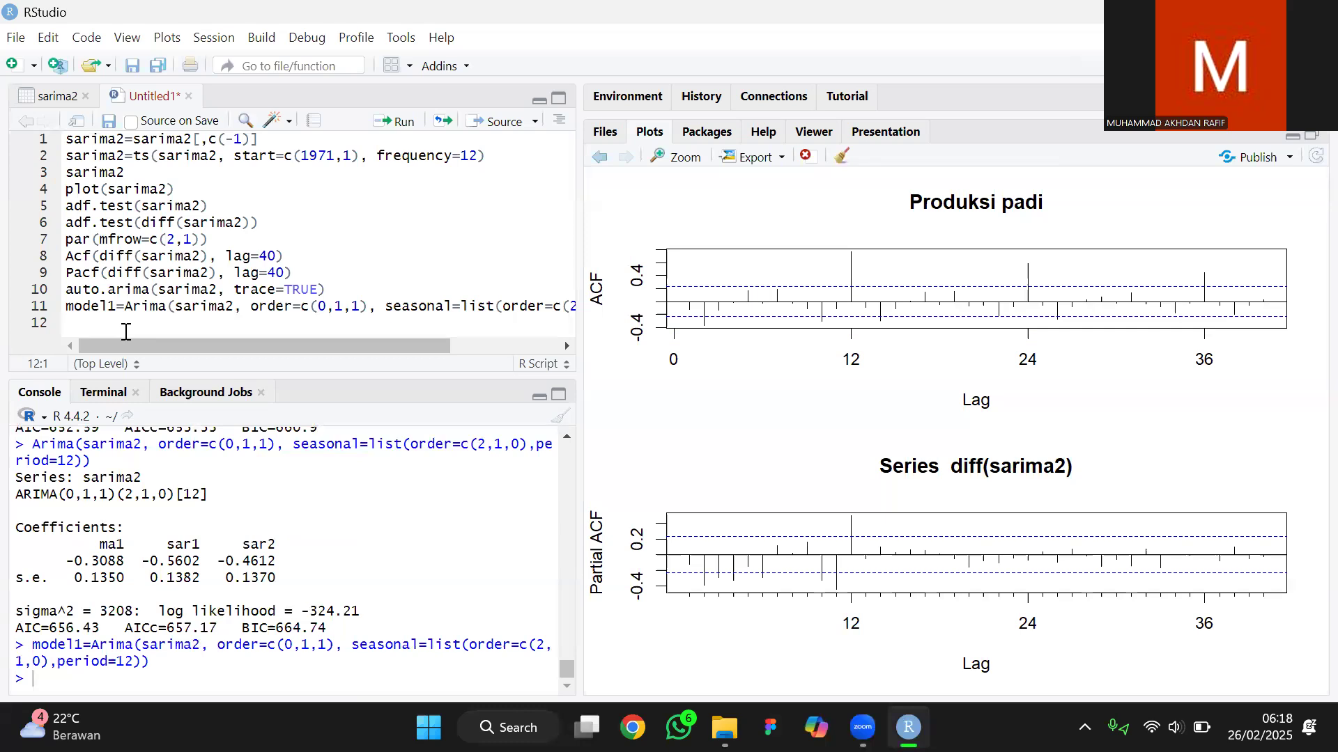
pyautogui.write('coefy')
pyautogui.press('BackSpace')
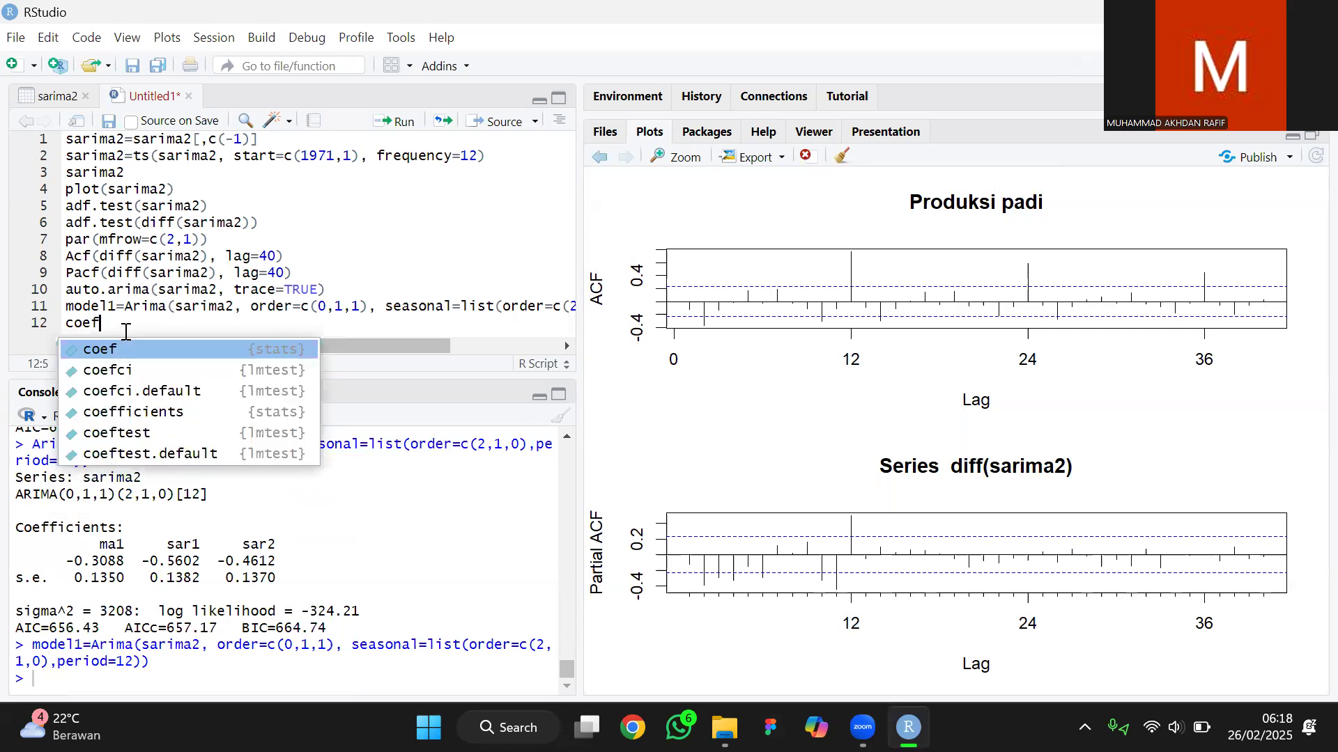
pyautogui.write('tes')
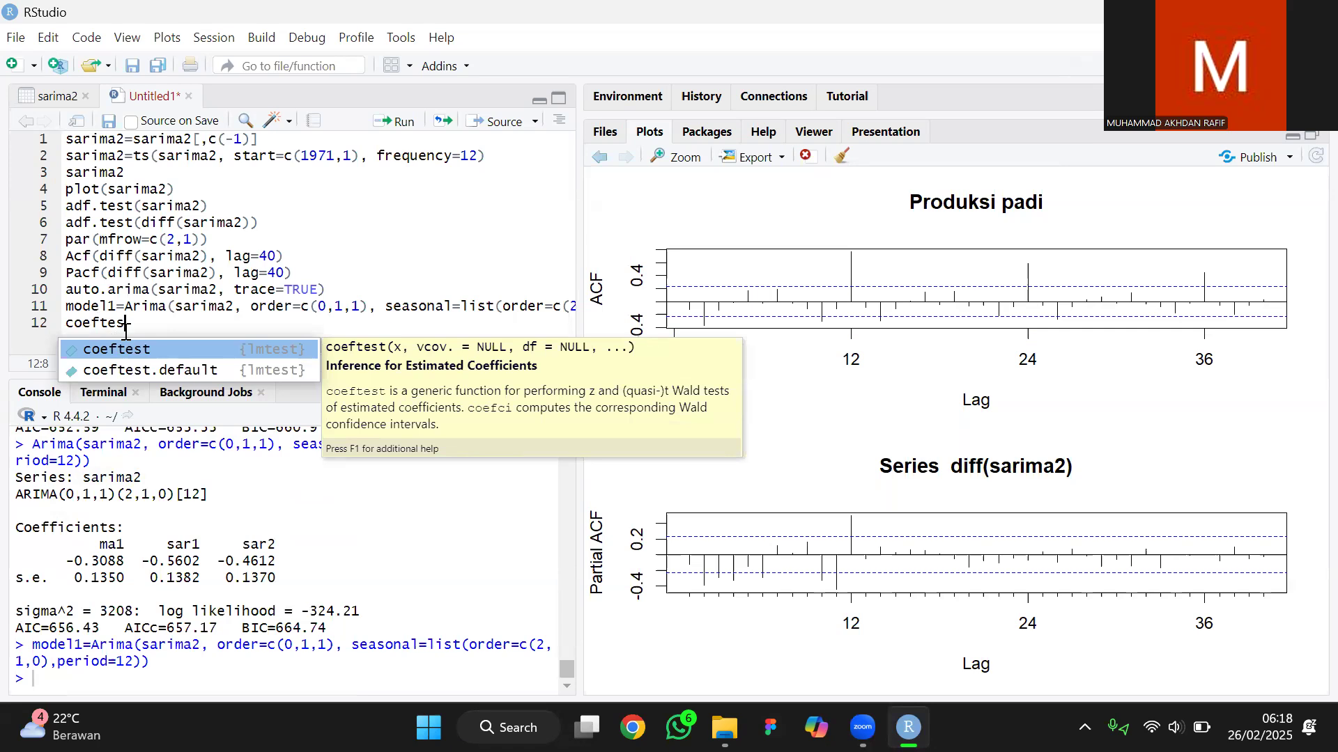
pyautogui.press('Tab')
pyautogui.write('model1')
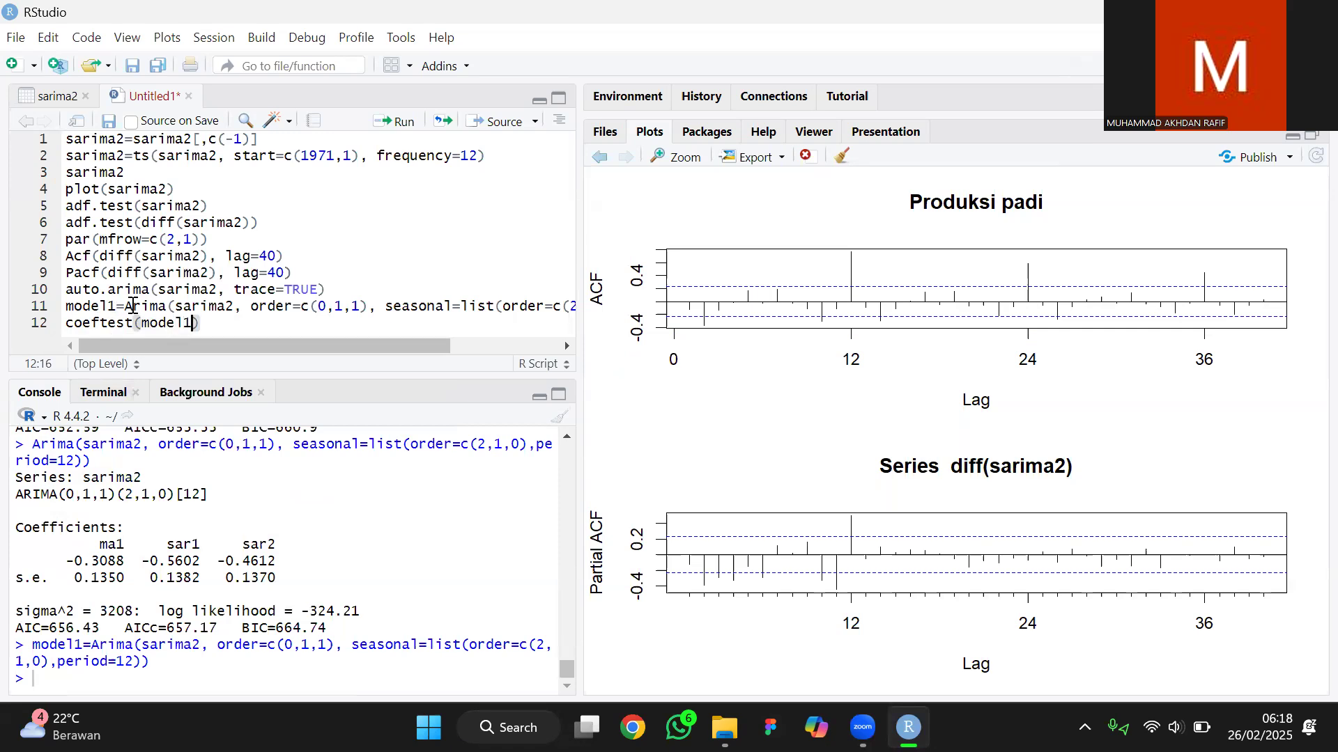
pyautogui.click(117, 308)
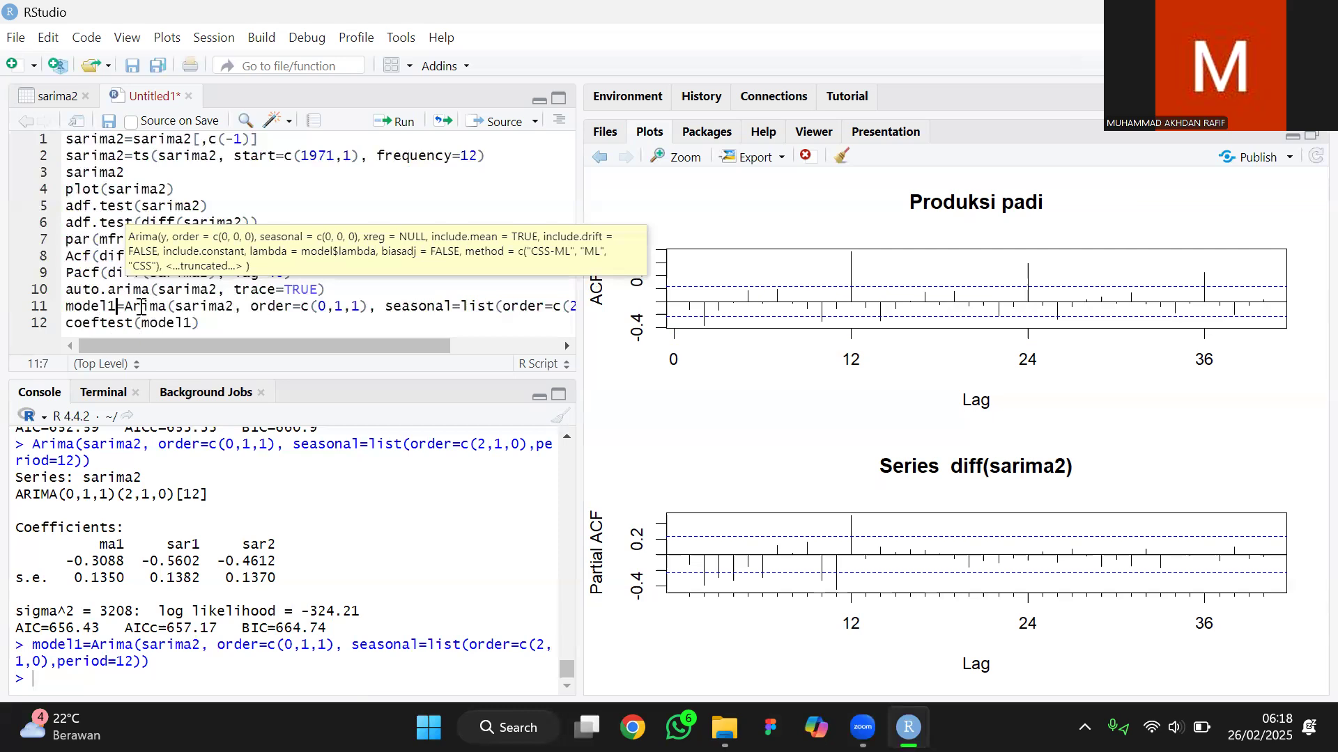
pyautogui.click(204, 326)
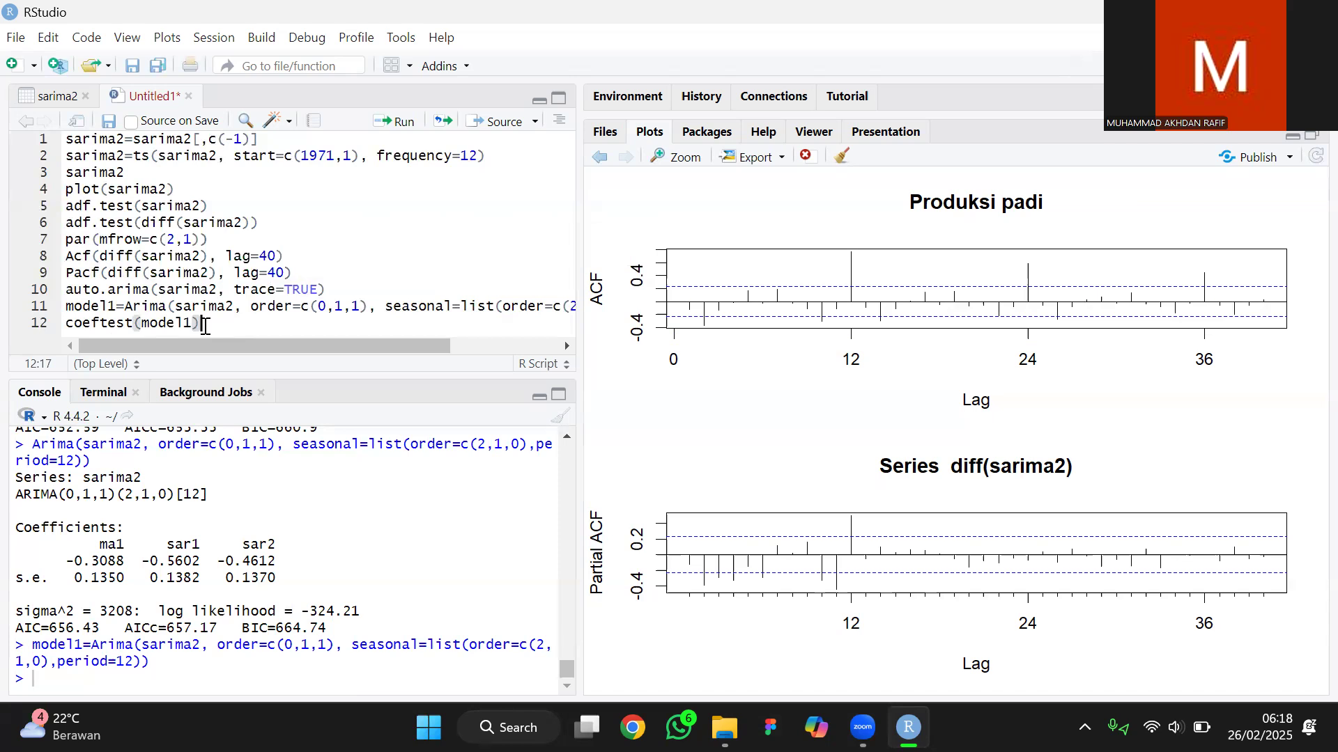
pyautogui.hotkey('ctrl', 'Return')
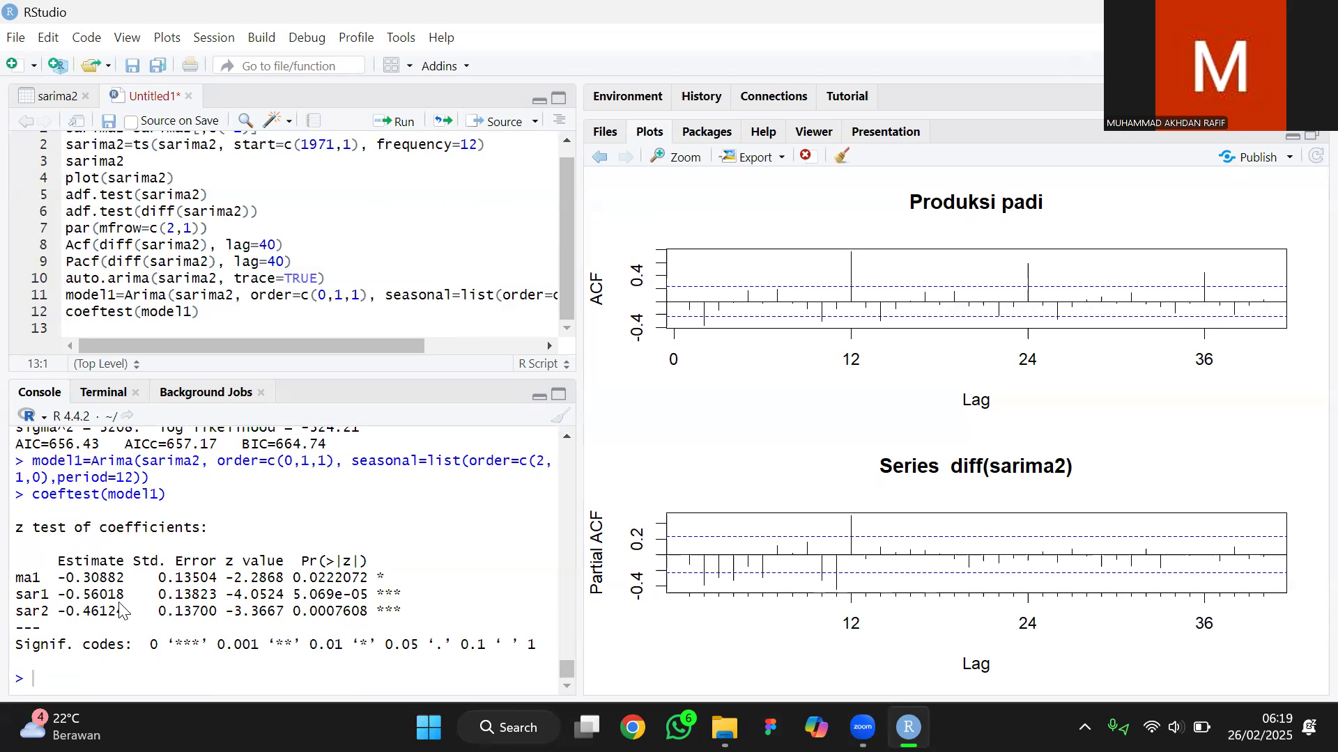
# Add AIC(model1) on line 13 of the script and run it to compute the model's AIC.
pyautogui.write('A')
pyautogui.write('IC')
pyautogui.write('(')
pyautogui.write('MODEL')
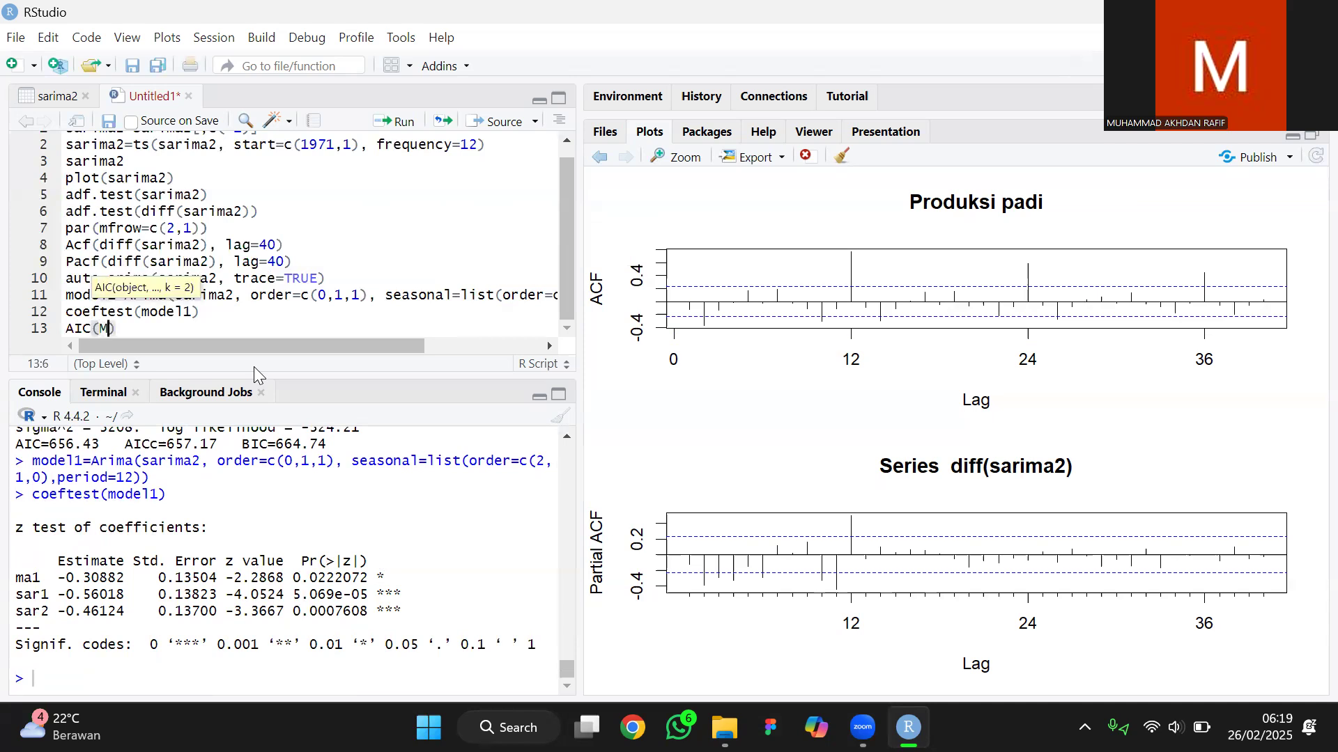
pyautogui.press('BackSpace')
pyautogui.press('BackSpace')
pyautogui.press('BackSpace')
pyautogui.press('BackSpace')
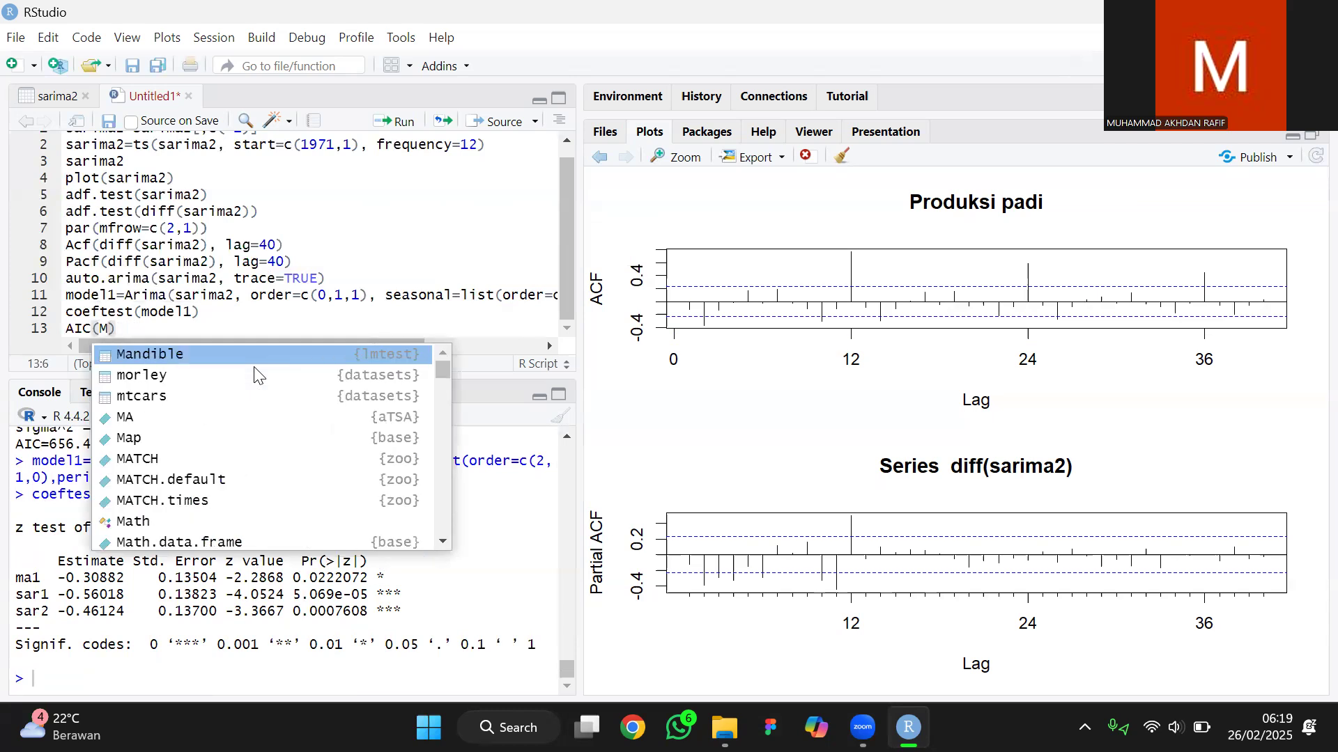
pyautogui.press('BackSpace')
pyautogui.write('model1')
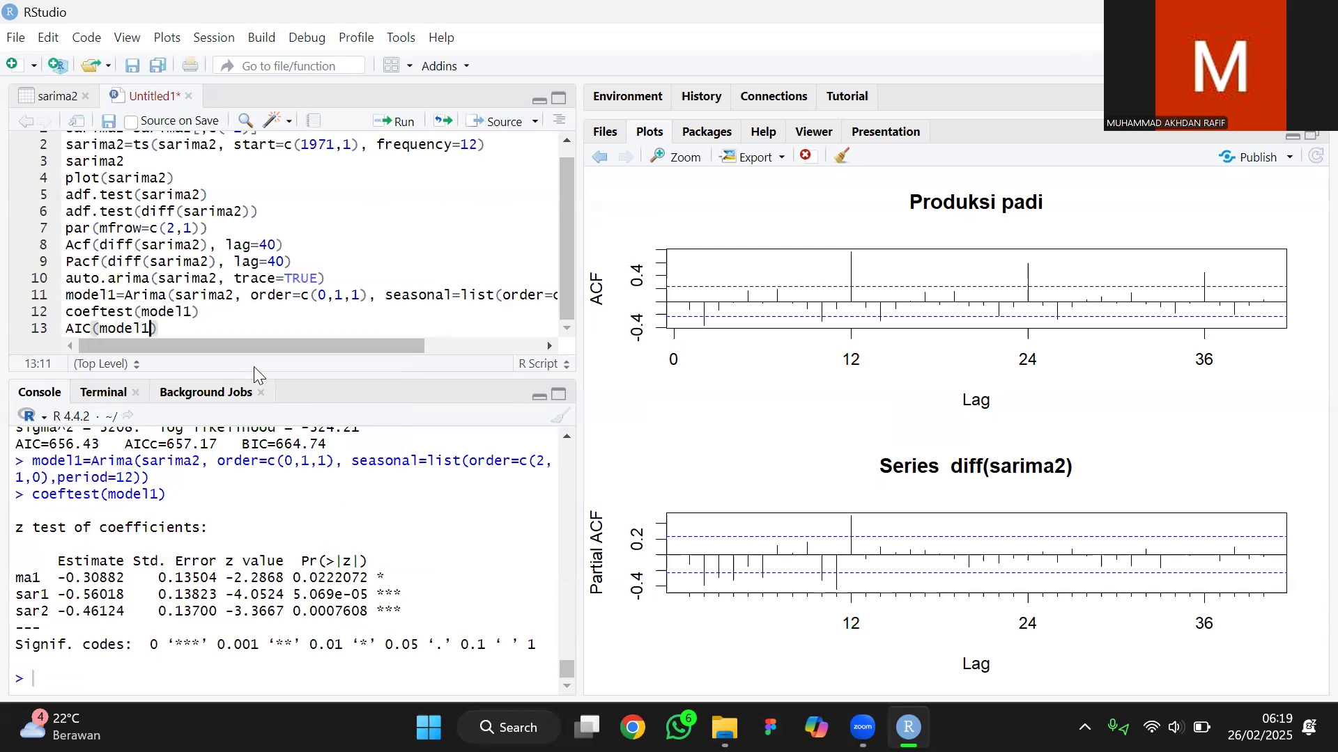
pyautogui.hotkey('ctrl', 'Return')
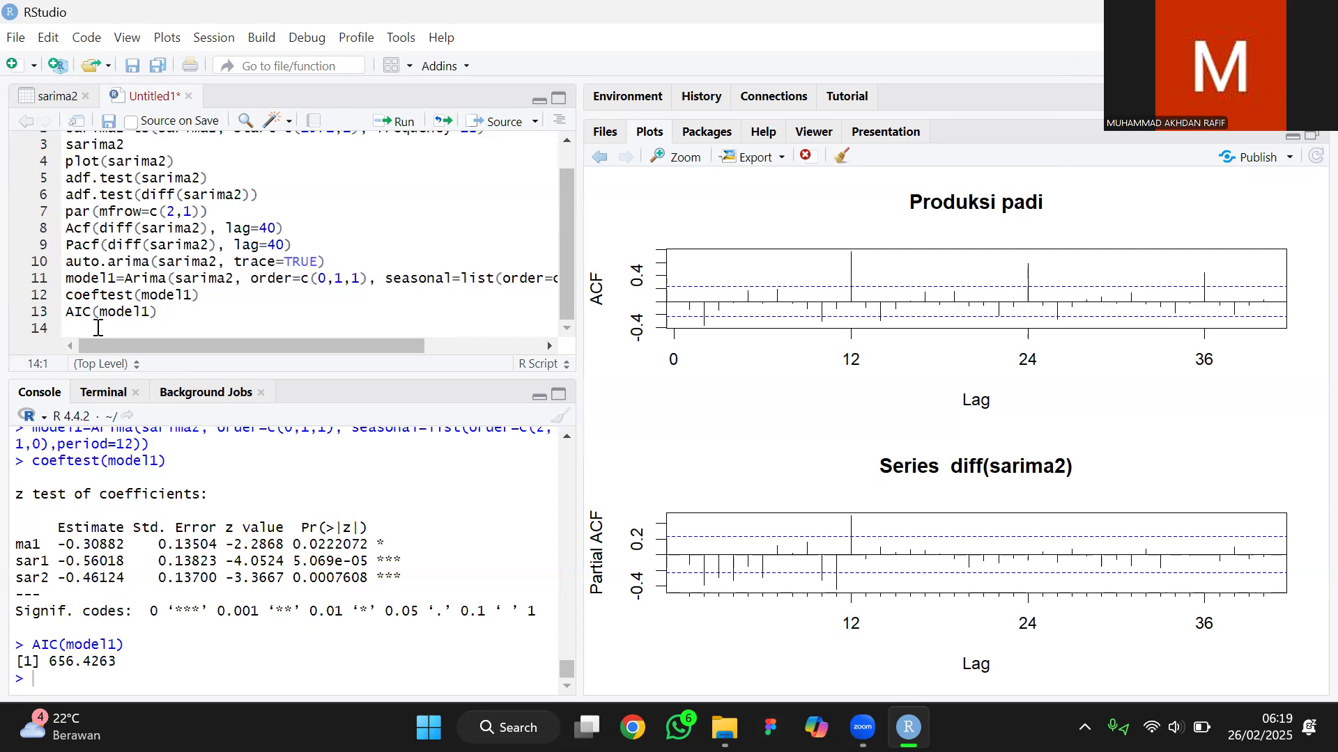
# Add forecast(model1, h=6) on line 14, run it and review the six-month forecast output in the console.
pyautogui.write('forecast')
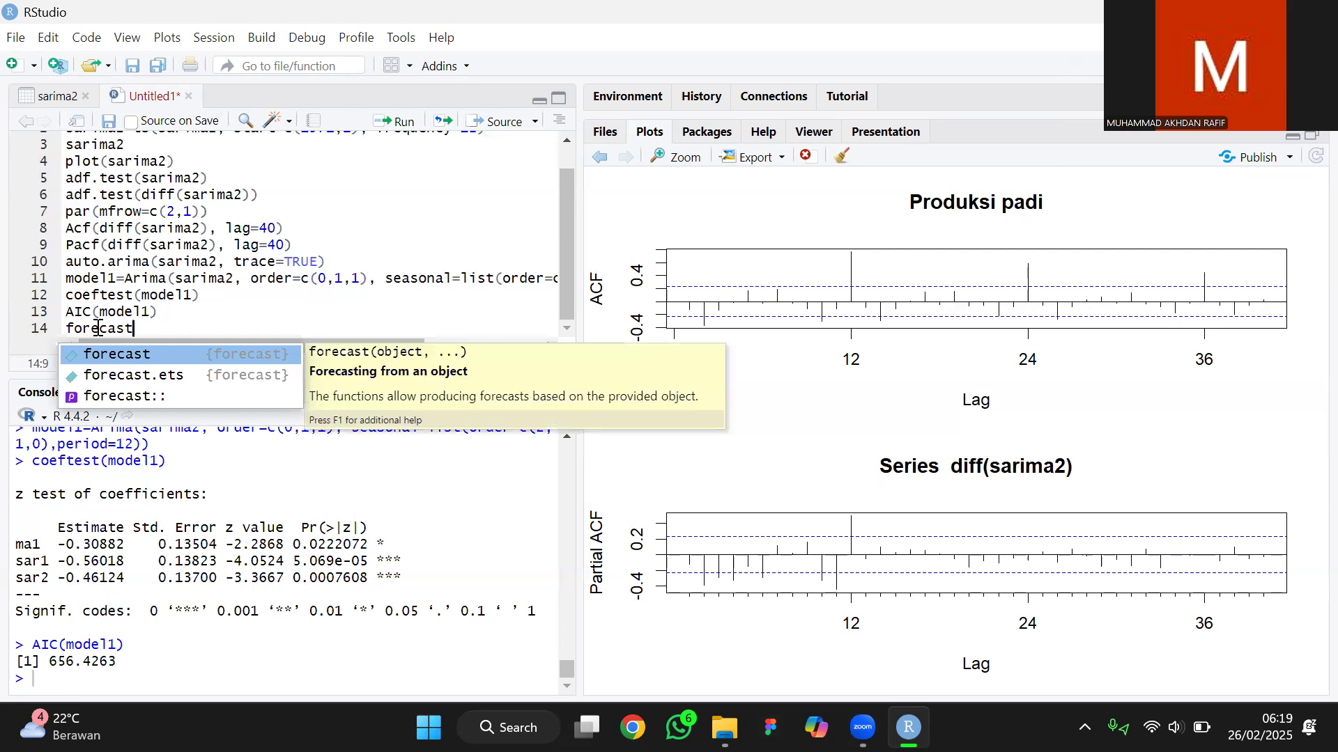
pyautogui.write('(')
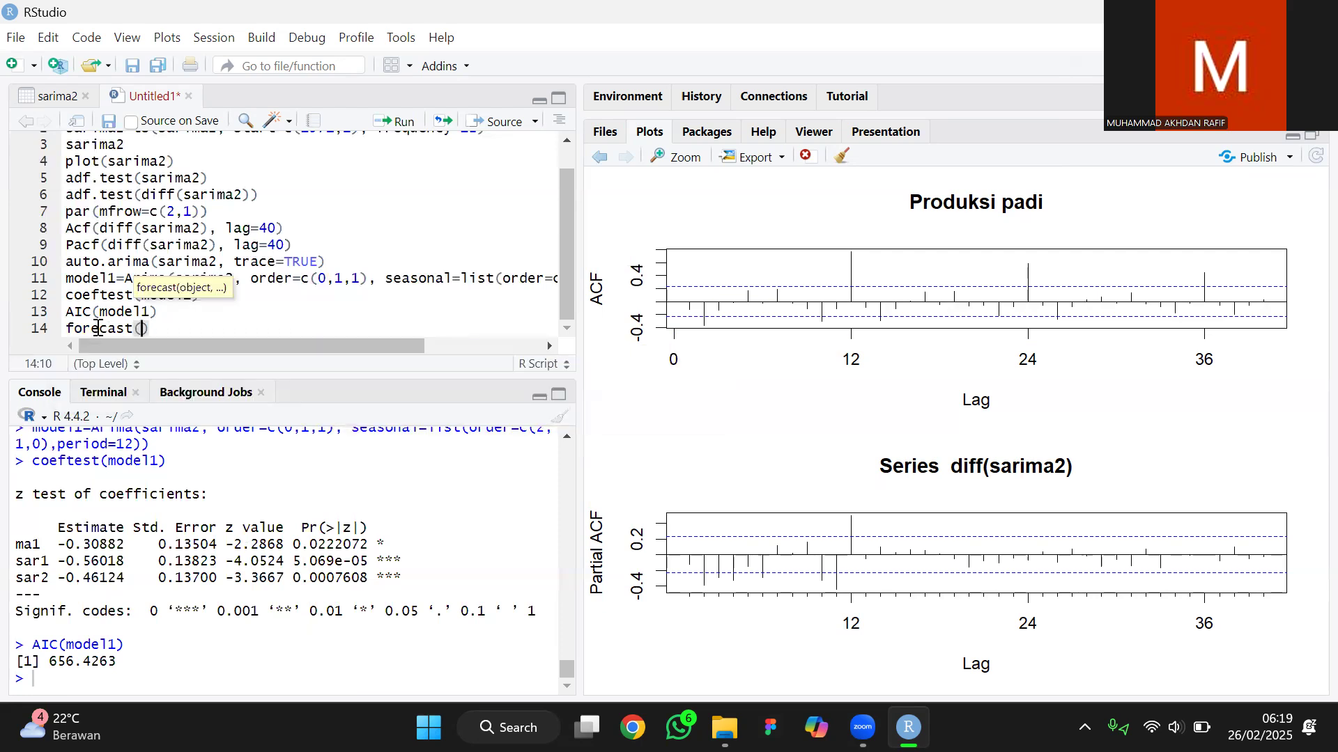
pyautogui.write('model')
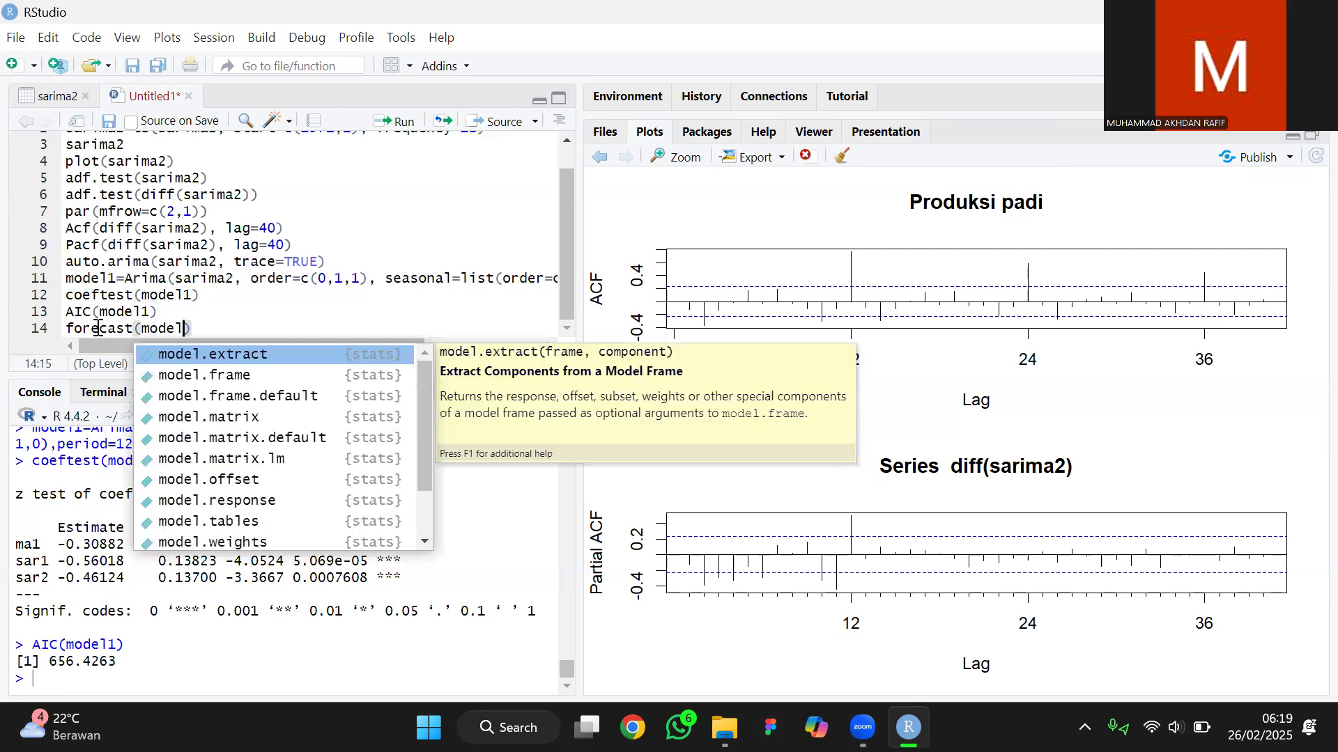
pyautogui.write('1,')
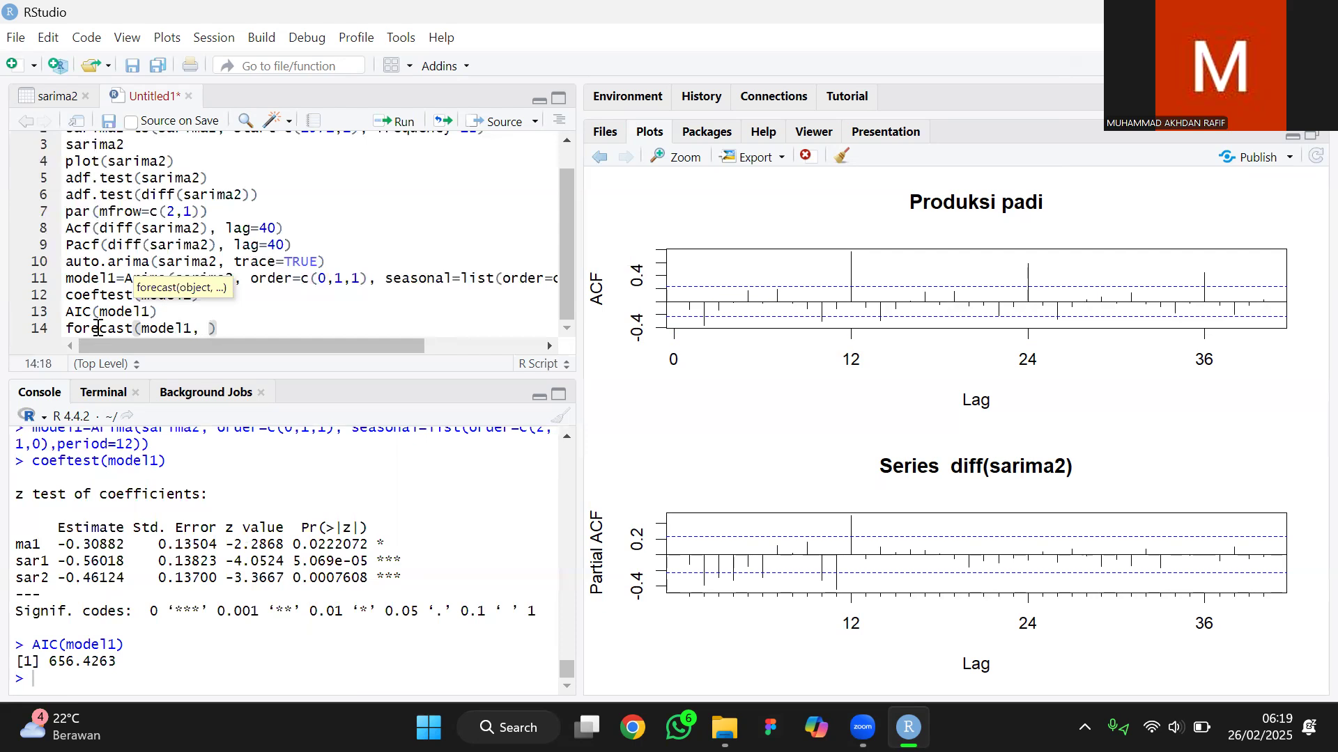
pyautogui.write('h=6')
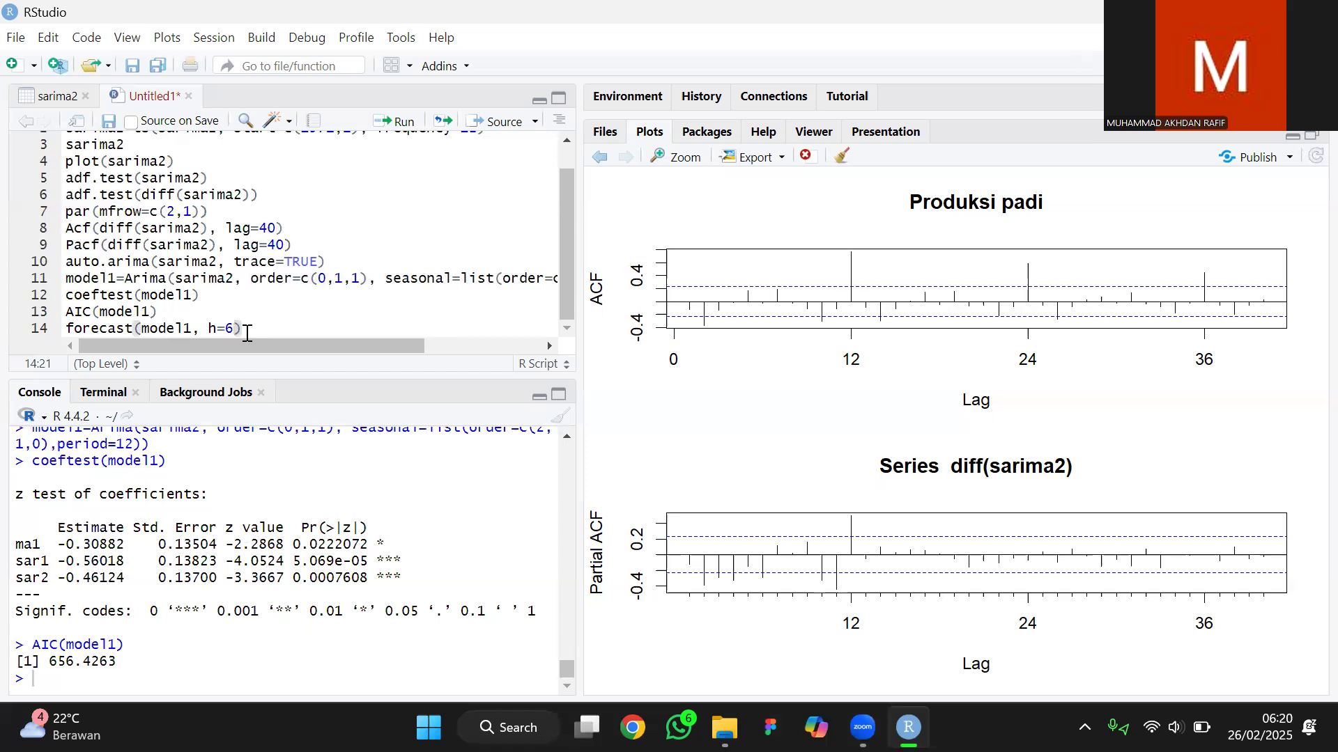
pyautogui.hotkey('ctrl', 'Return')
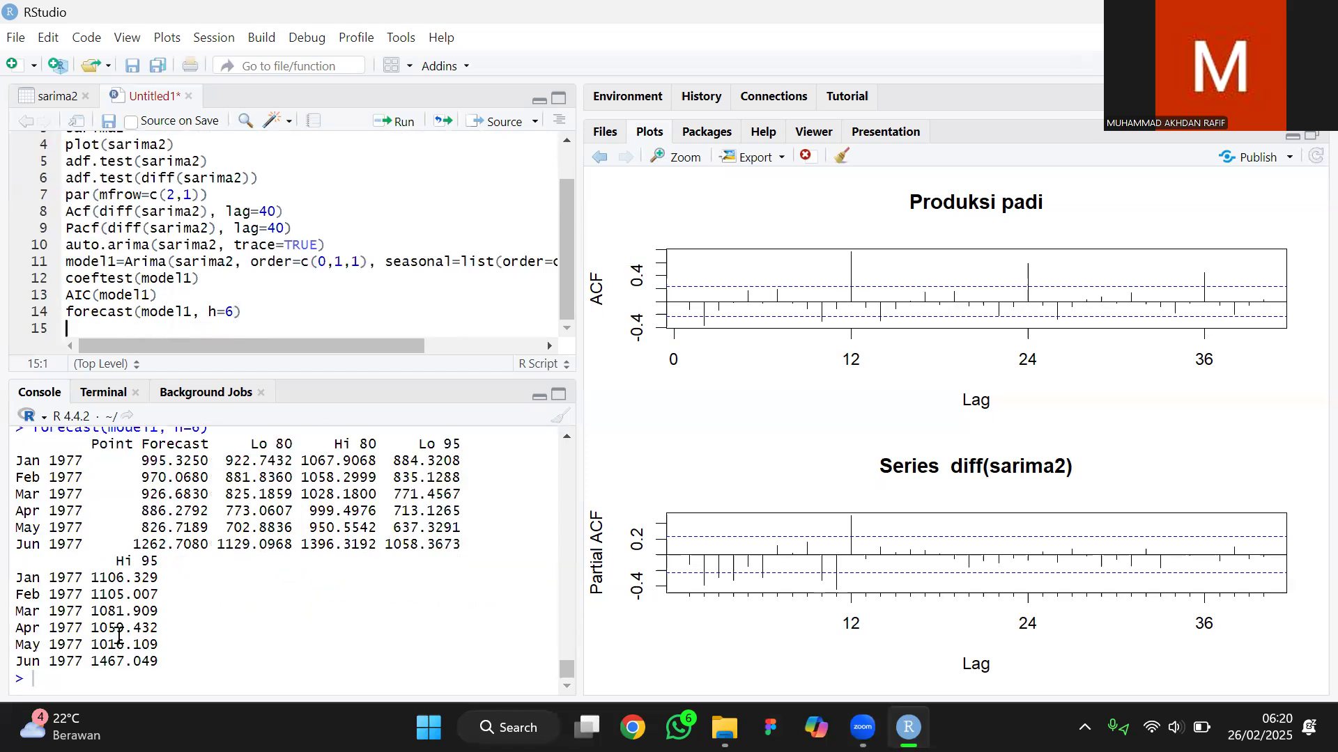
pyautogui.scroll(2, 119, 636)
pyautogui.scroll(-2, 77, 623)
pyautogui.scroll(1, 80, 496)
pyautogui.scroll(-1, 80, 496)
# Copy the par(mfrow) call from line 7 to line 15, change it to par(mfrow=c(1,1)) and run it.
pyautogui.moveTo(67, 195); pyautogui.dragTo(208, 197)
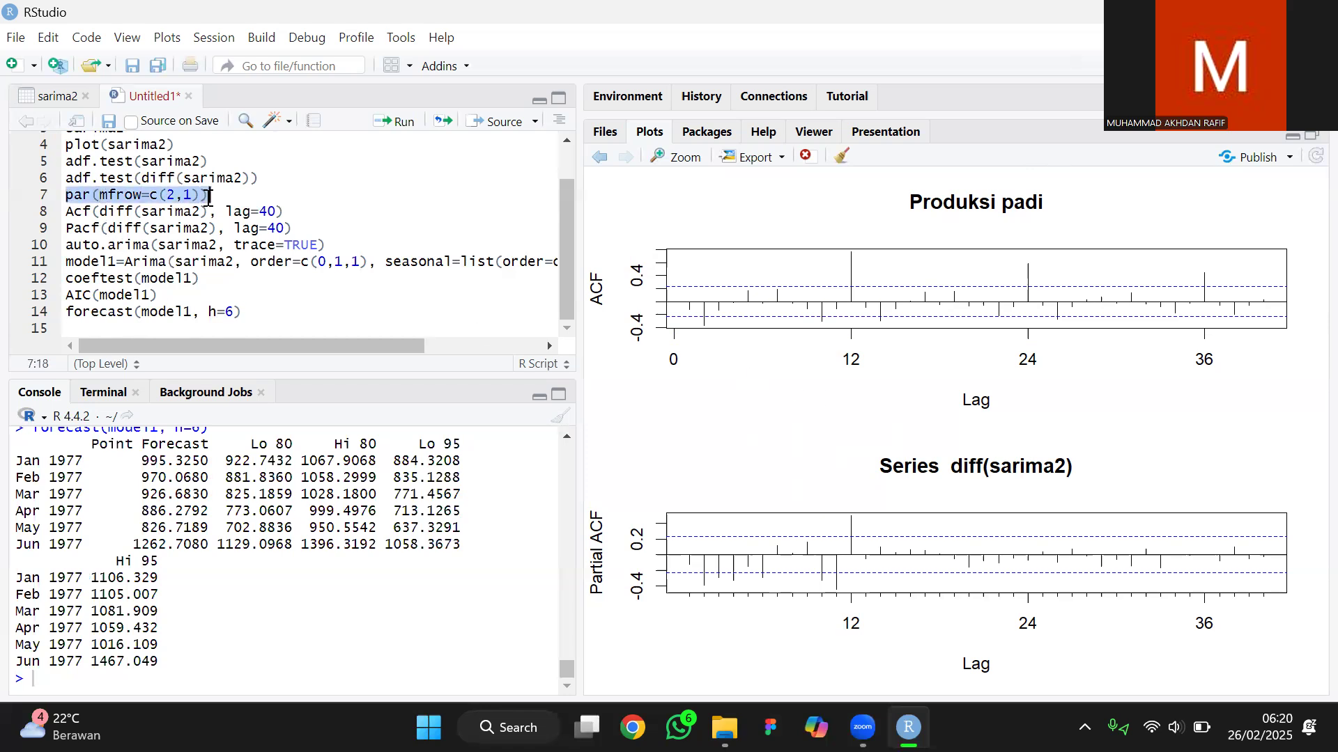
pyautogui.click(91, 312)
pyautogui.click(73, 332)
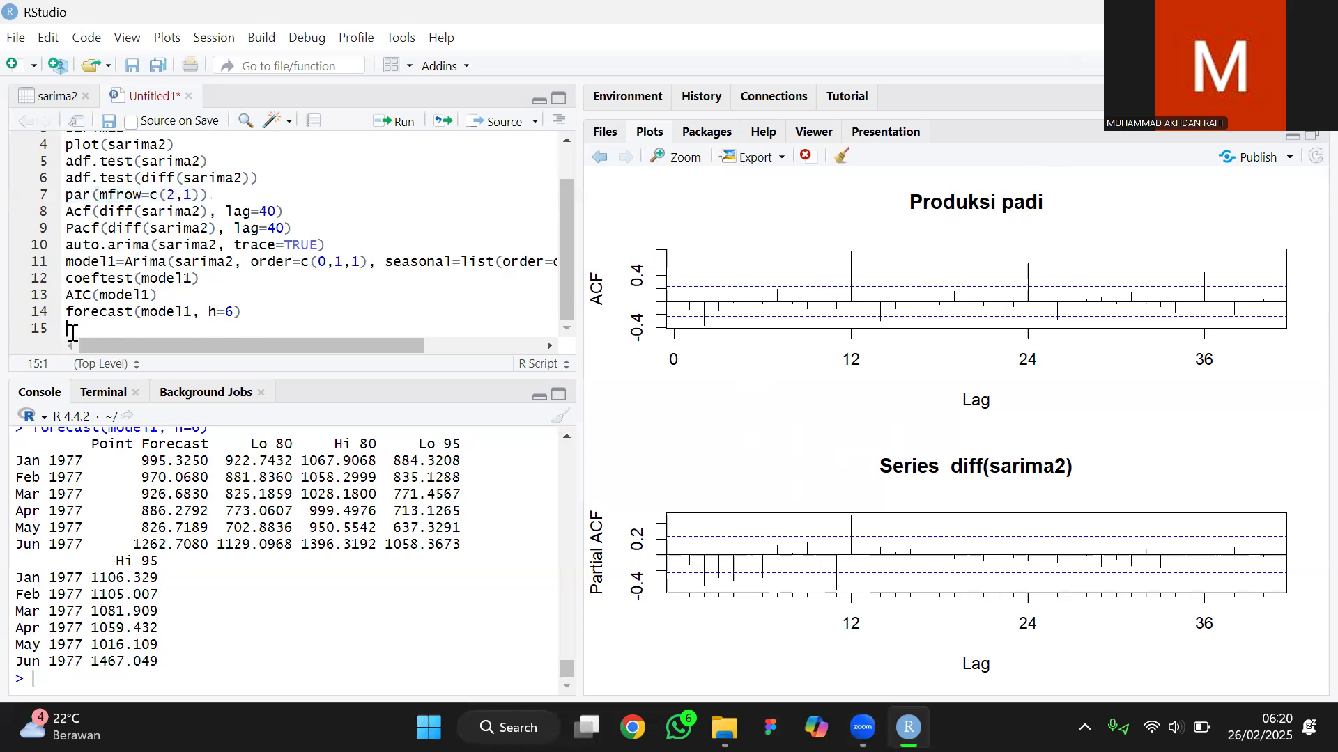
pyautogui.write('par(mfrow=c(2,1))')
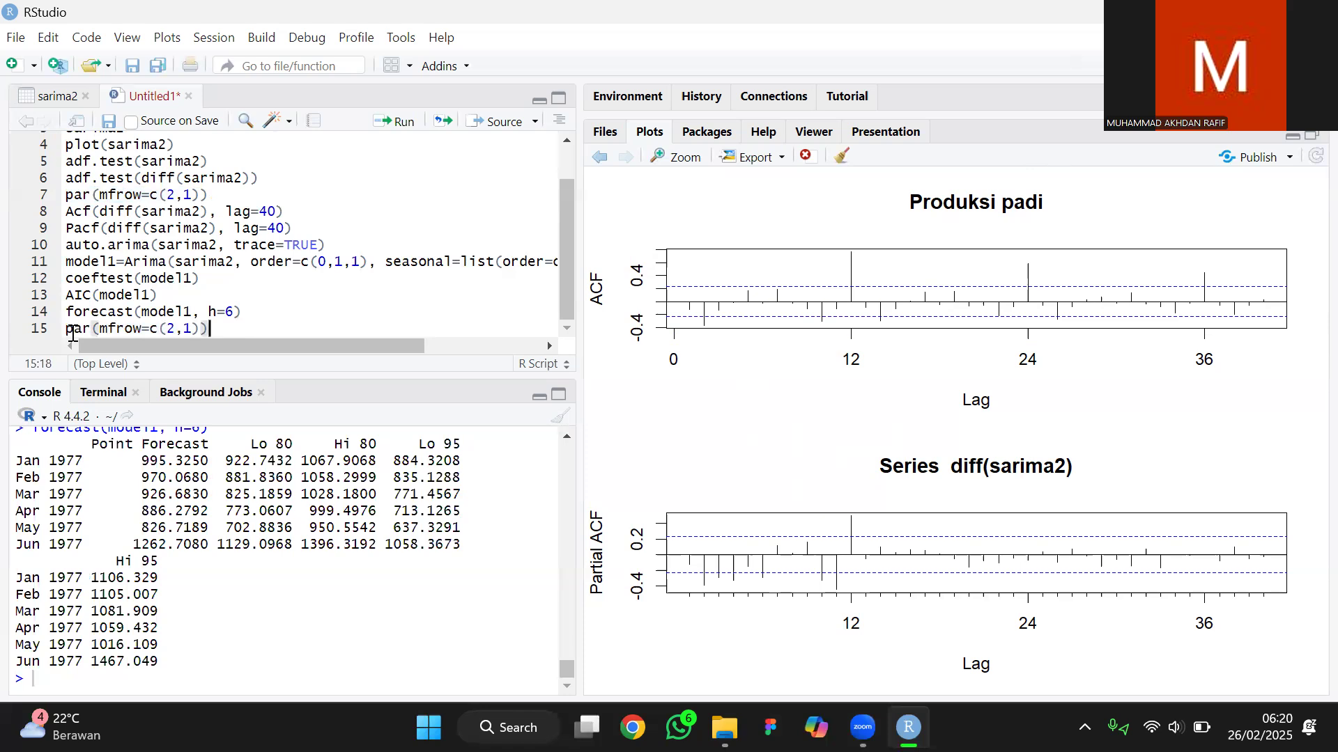
pyautogui.press('Left')
pyautogui.press('Left')
pyautogui.press('Left')
pyautogui.press('BackSpace')
pyautogui.write('1')
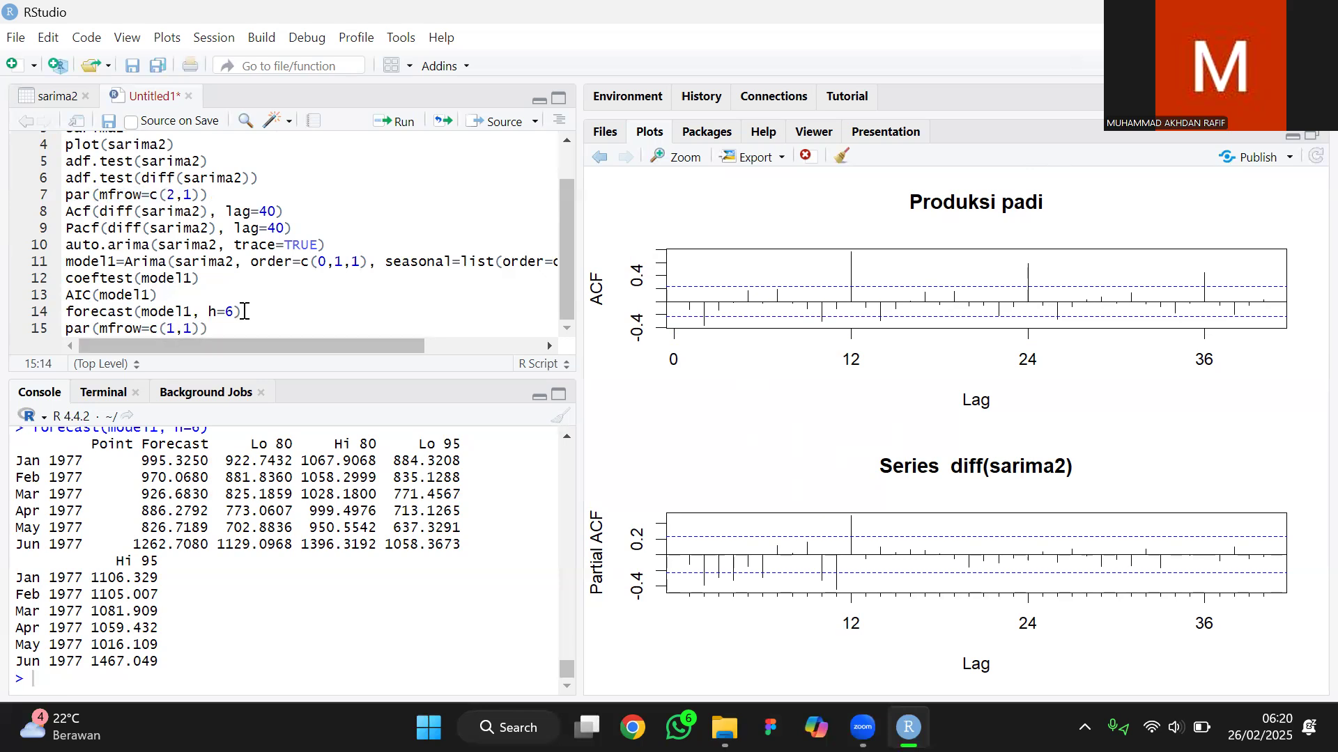
pyautogui.hotkey('ctrl', 'Return')
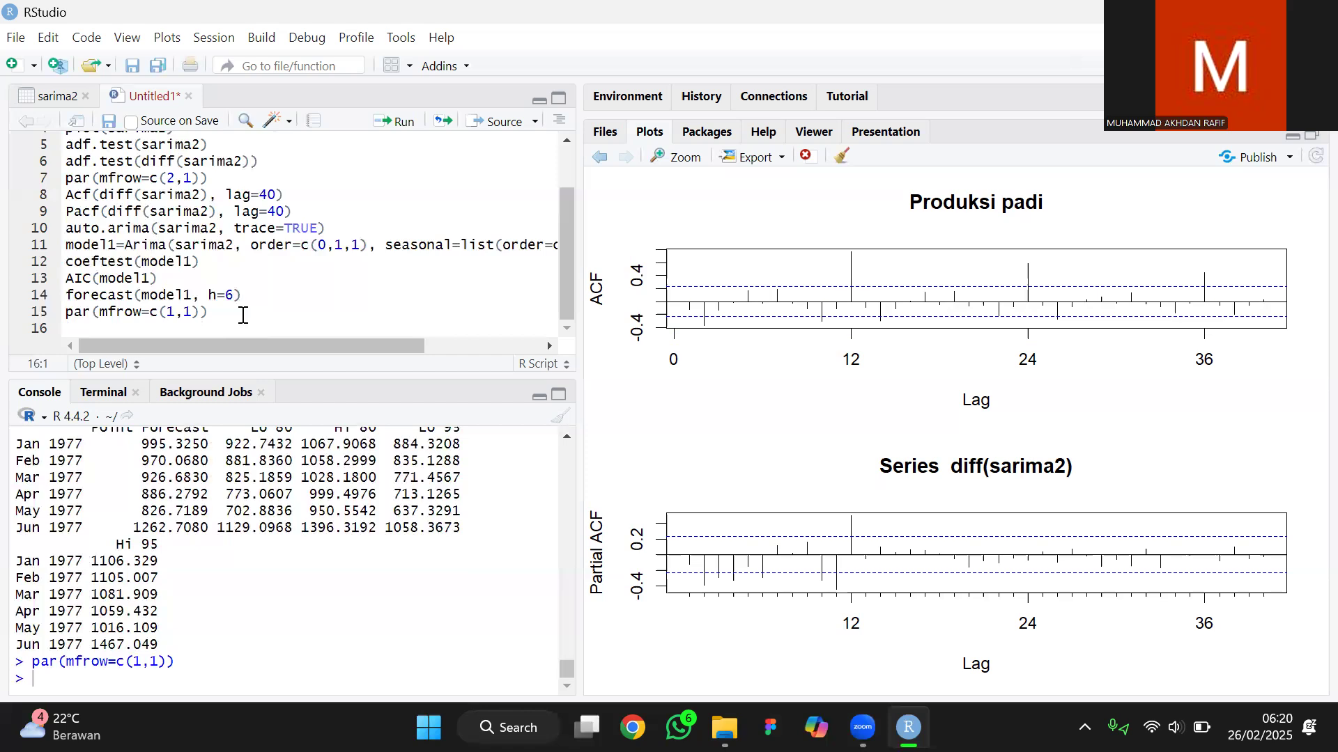
# Write plot(forecast(model1, h=6)) on line 16, reusing the forecast call from line 14, and run it to plot the forecast.
pyautogui.write('plot')
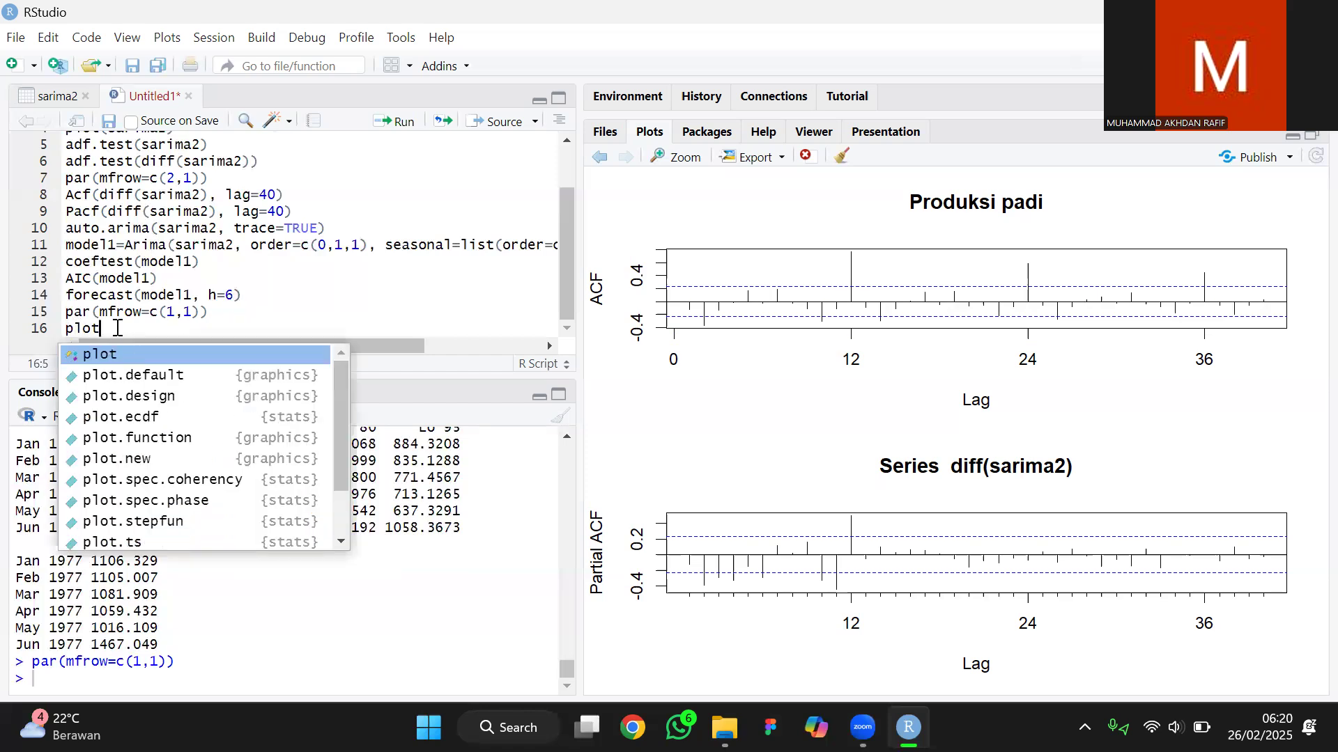
pyautogui.write('(')
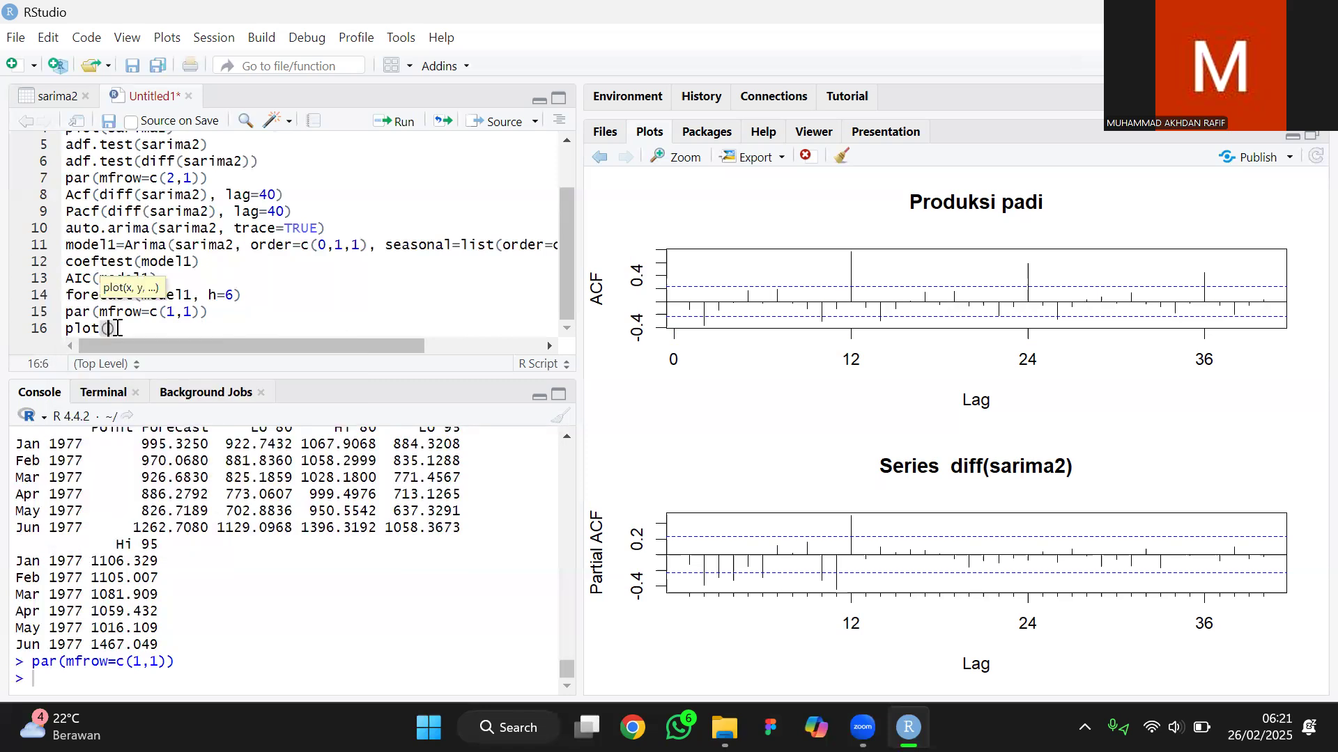
pyautogui.moveTo(67, 296); pyautogui.dragTo(254, 292)
pyautogui.hotkey('ctrl', 'c')
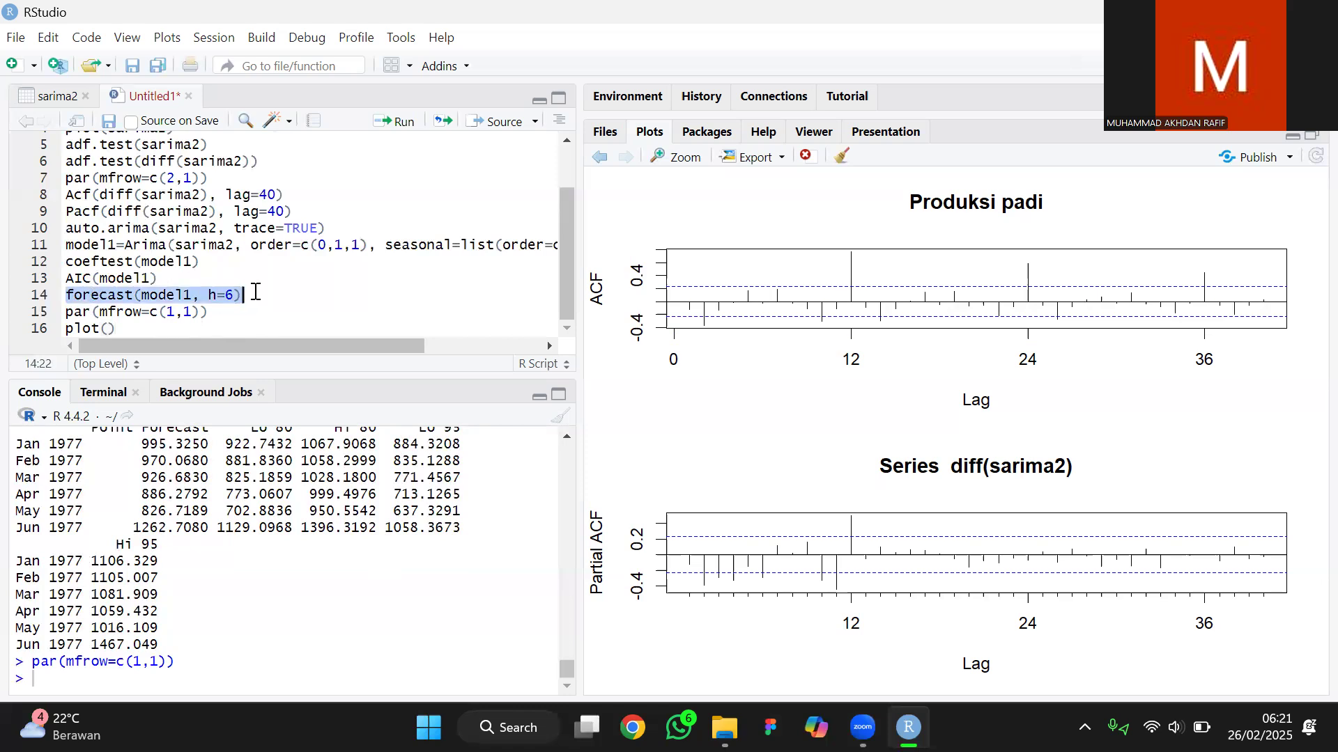
pyautogui.click(106, 329)
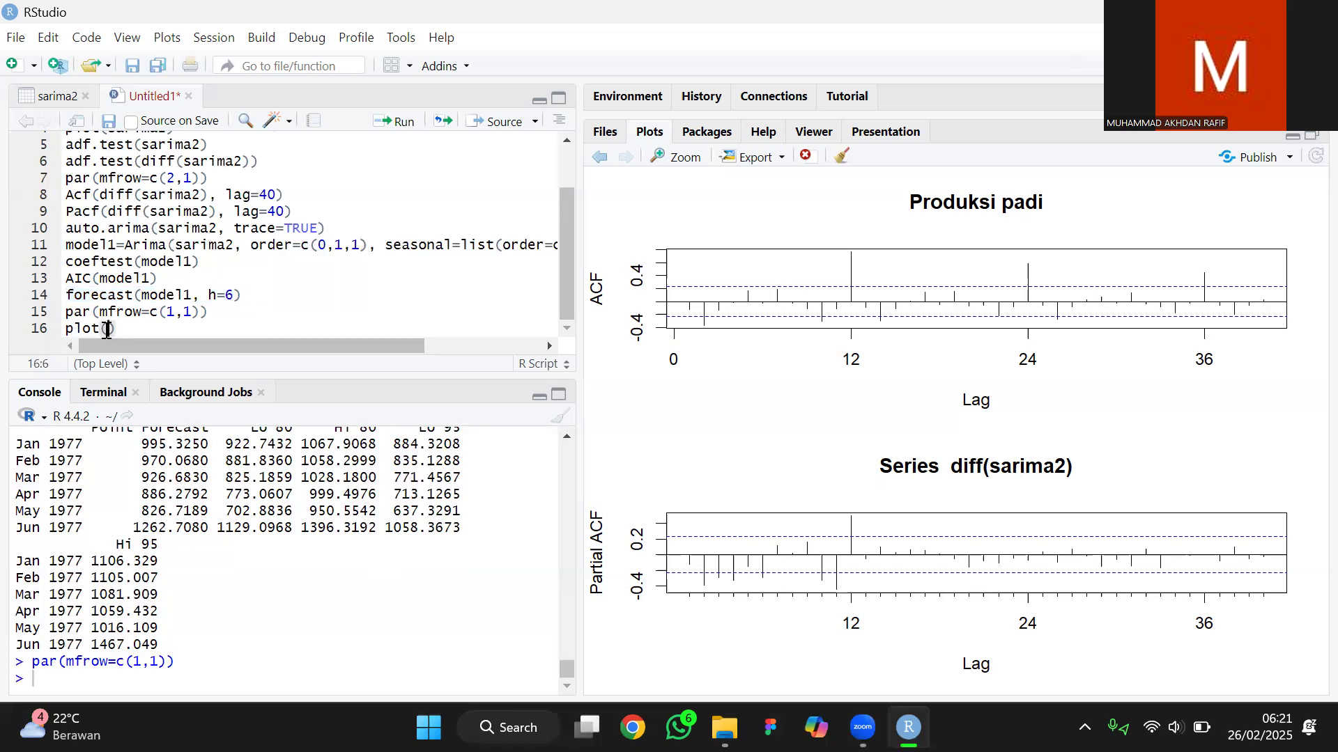
pyautogui.hotkey('ctrl', 'v')
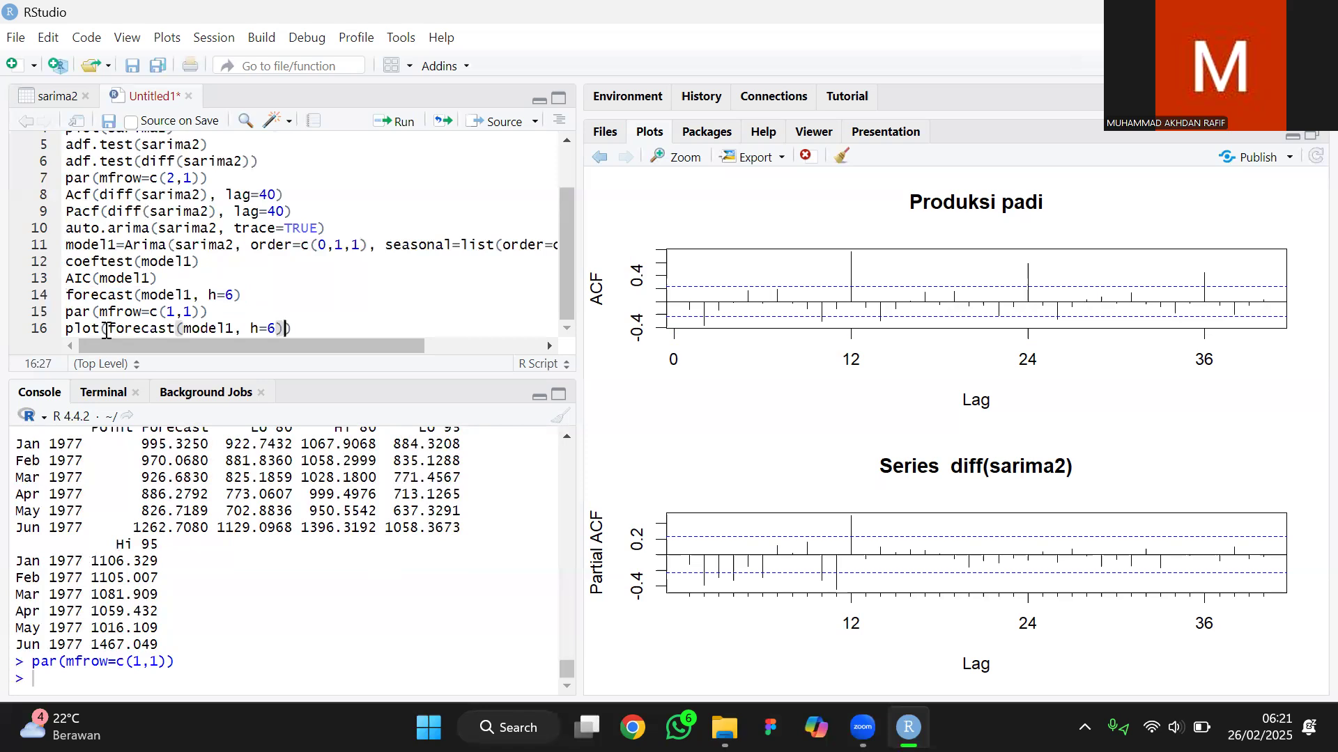
pyautogui.hotkey('ctrl', 'Return')
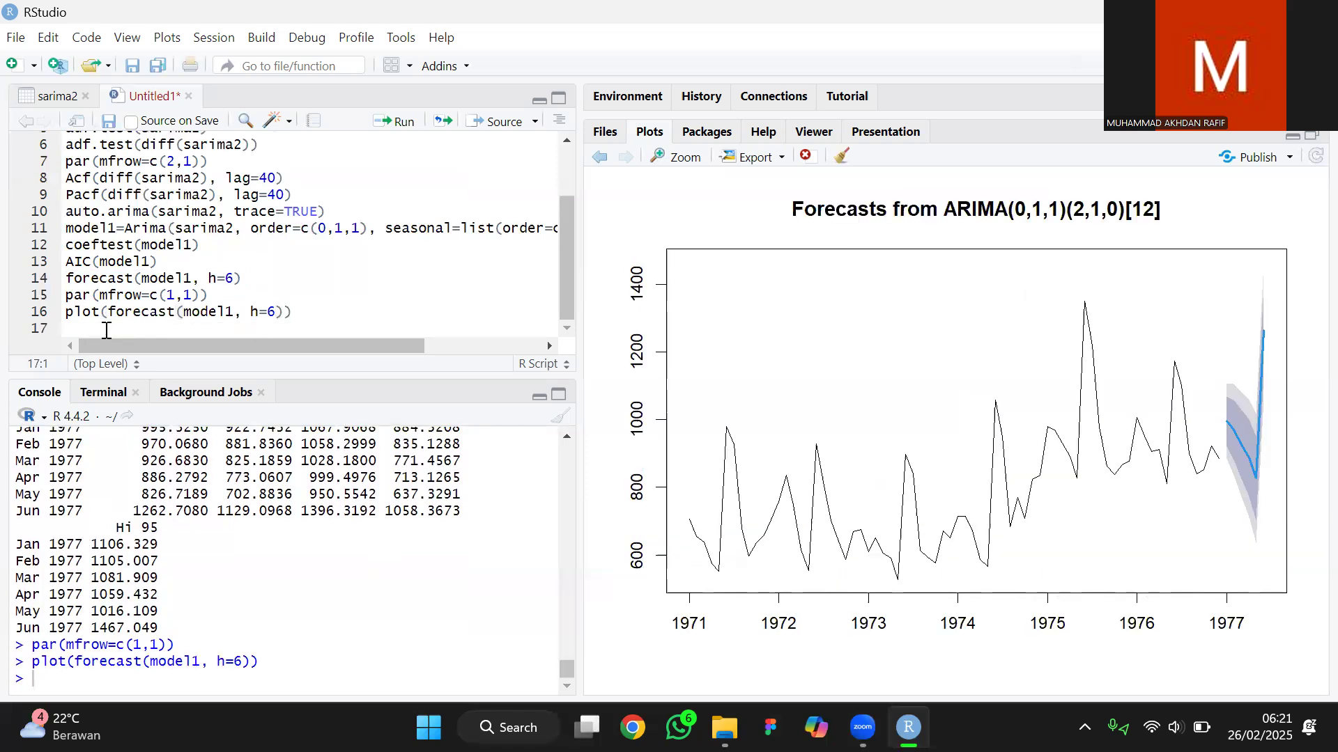